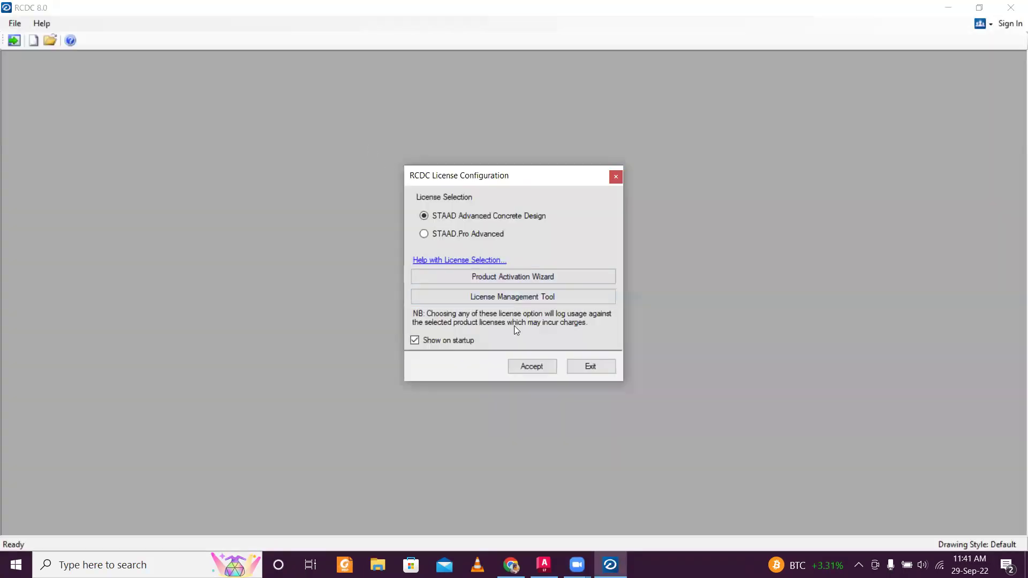
Accept the STAAD Advanced Concrete Design license and enter 1 as the new project's name, client and engineer.
{"action": "left_click", "coordinate": [539, 362]}
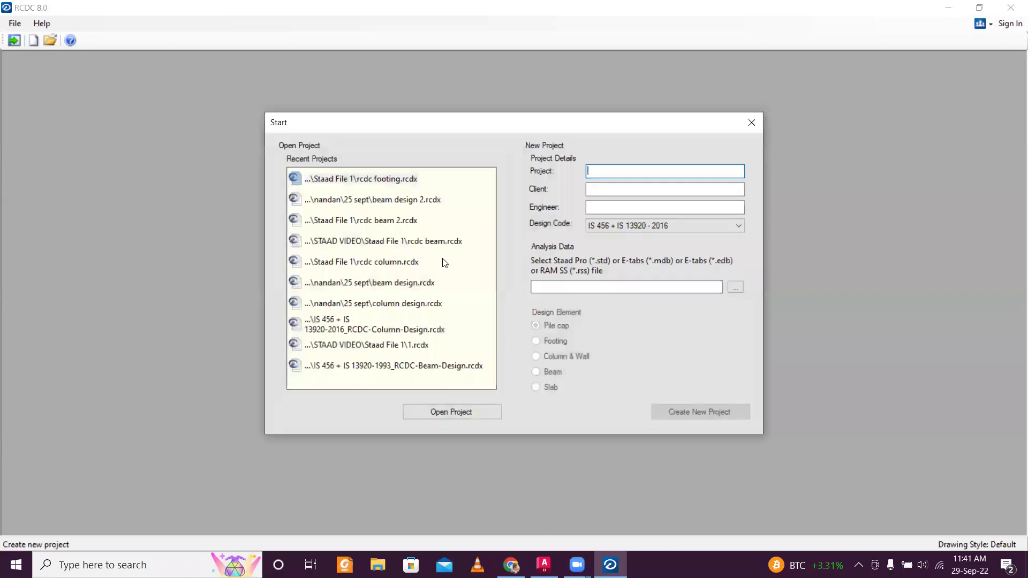
{"action": "type", "text": "1"}
{"action": "left_click", "coordinate": [601, 188]}
{"action": "type", "text": "1"}
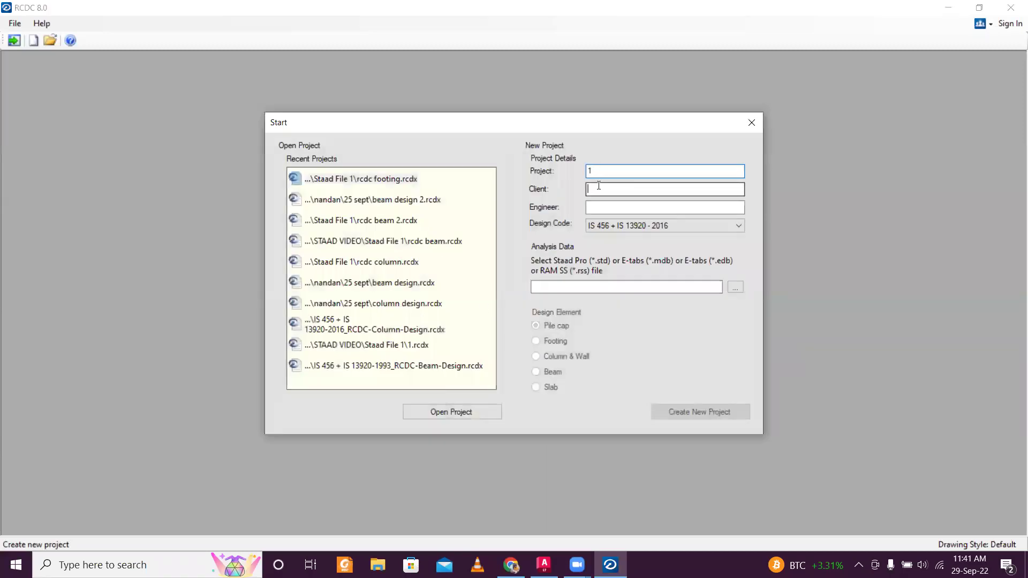
{"action": "left_click", "coordinate": [606, 206]}
{"action": "type", "text": "1"}
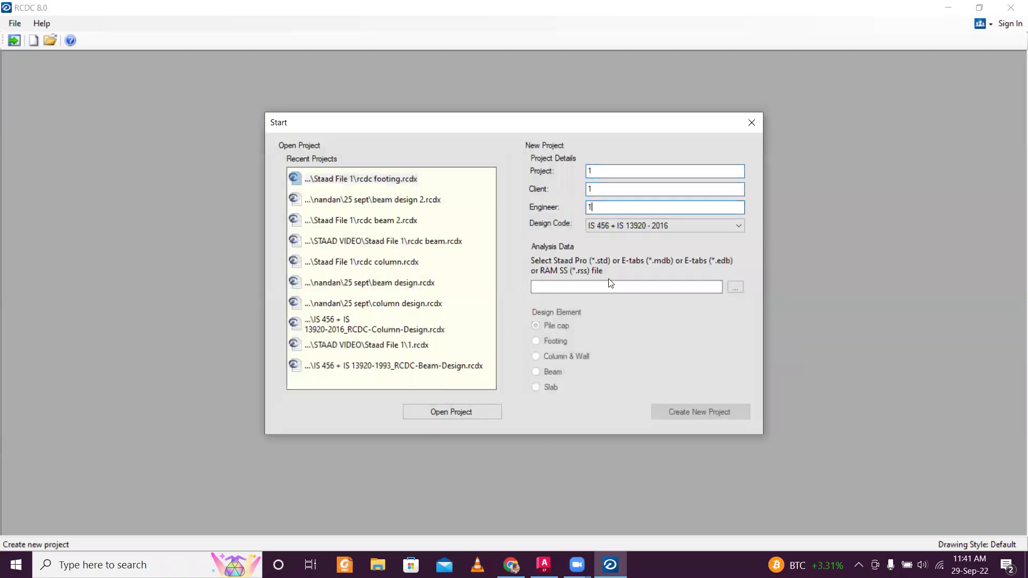
Load the Structure1 STAAD analysis file and create a new project with Footing as the design element.
{"action": "left_click", "coordinate": [735, 287]}
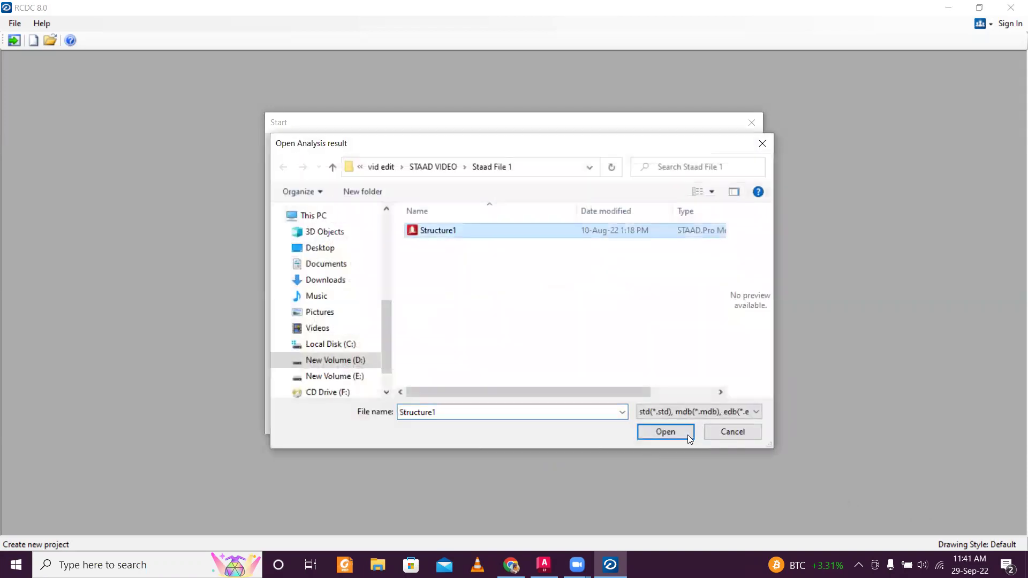
{"action": "left_click", "coordinate": [687, 435]}
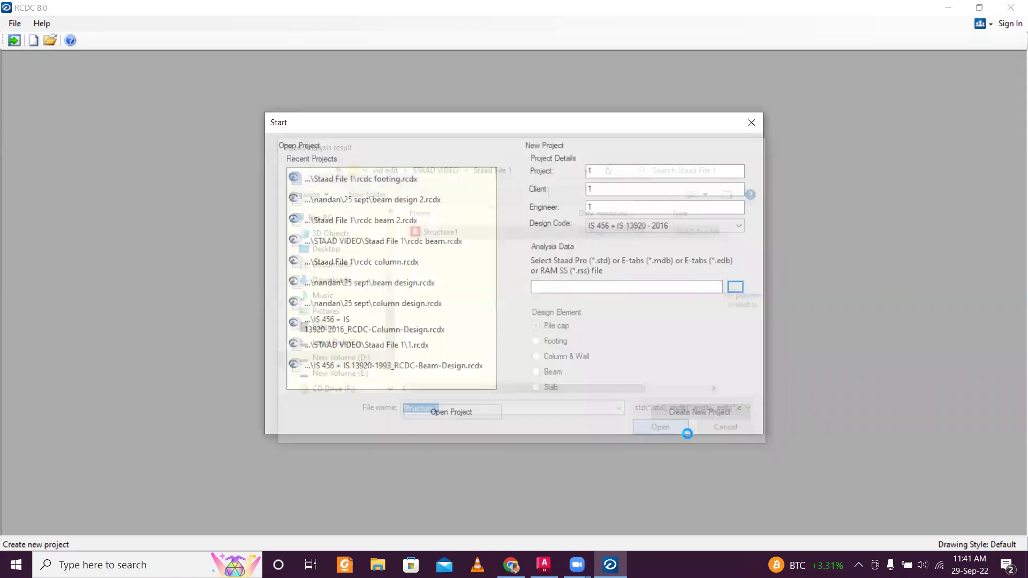
{"action": "left_click", "coordinate": [556, 342]}
{"action": "left_click", "coordinate": [715, 412]}
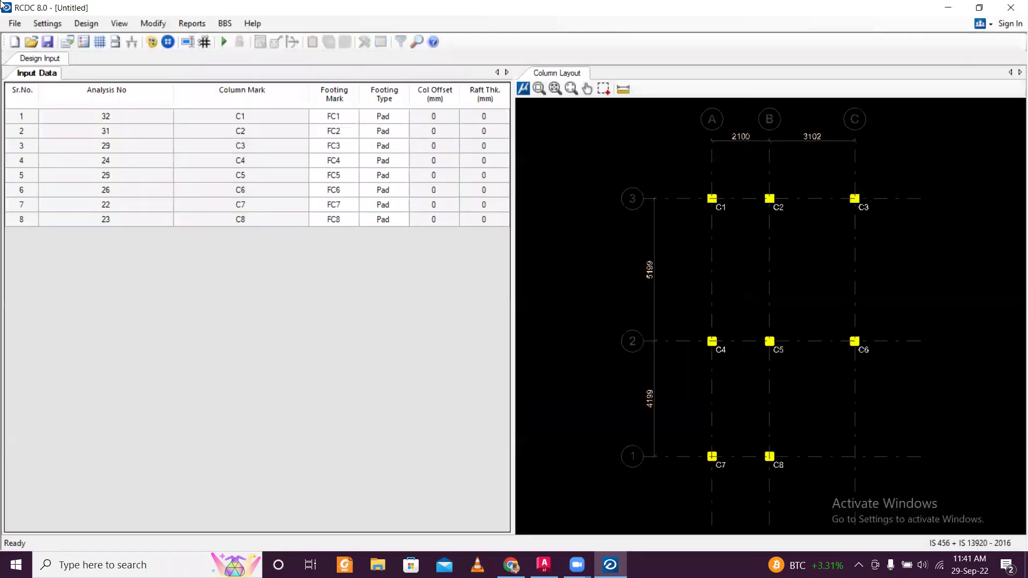
Save the project as "rcdc footing 2" in the Staad File 1 folder.
{"action": "left_click", "coordinate": [15, 23]}
{"action": "left_click", "coordinate": [37, 78]}
{"action": "left_click", "coordinate": [205, 168]}
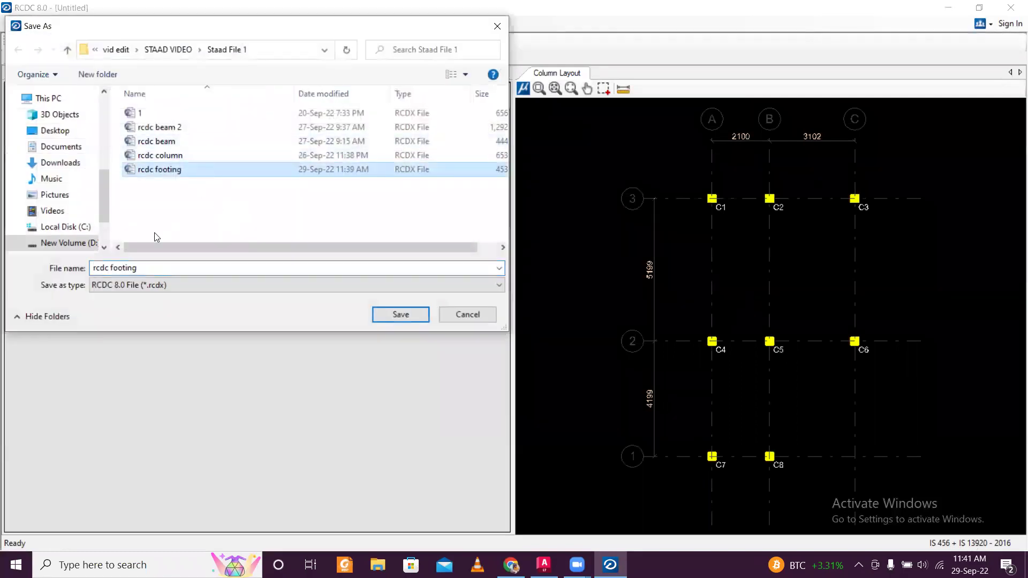
{"action": "left_click", "coordinate": [156, 266]}
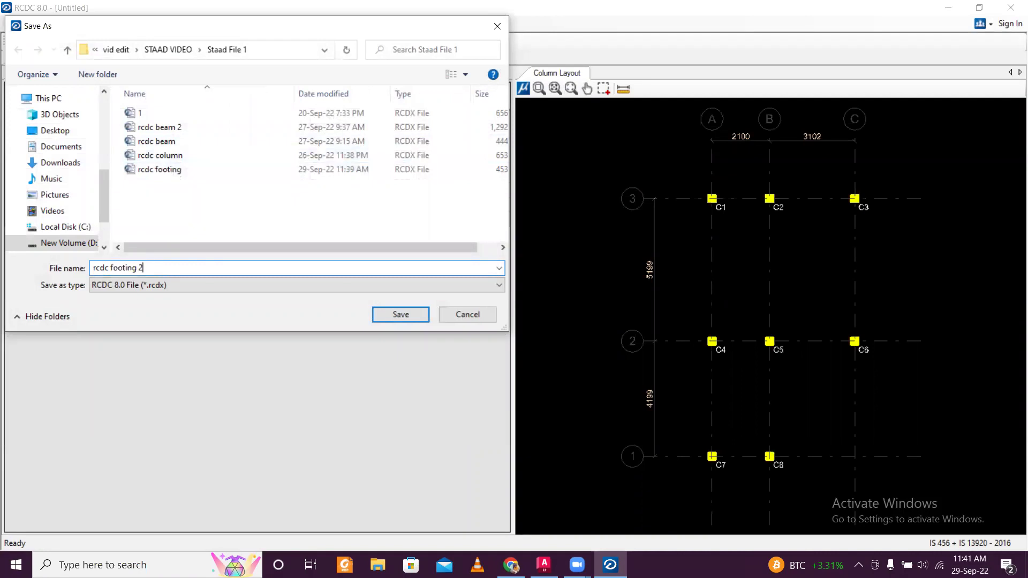
{"action": "left_click", "coordinate": [411, 319]}
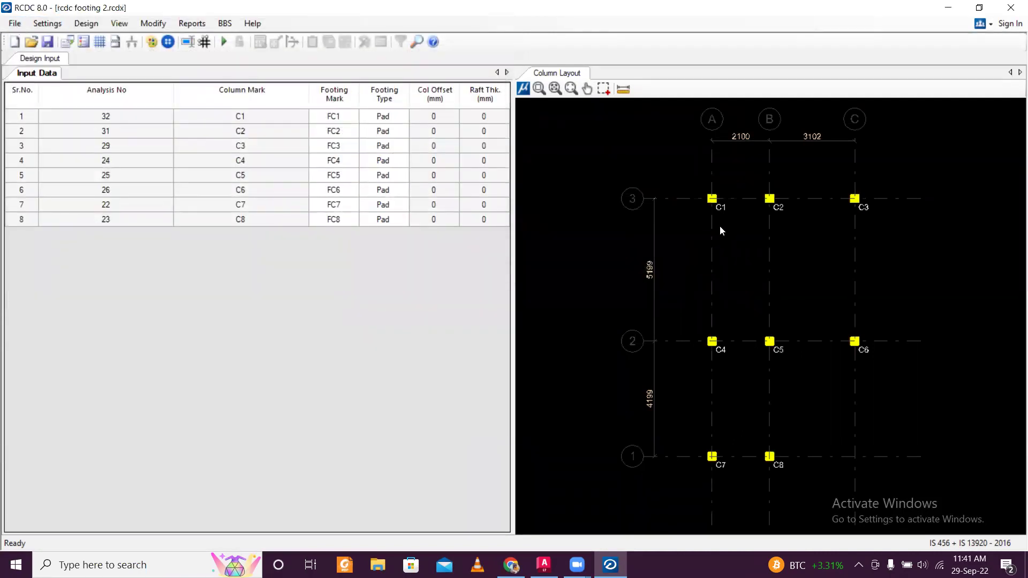
{"action": "scroll", "coordinate": [719, 226], "scroll_direction": "down", "scroll_amount": 1}
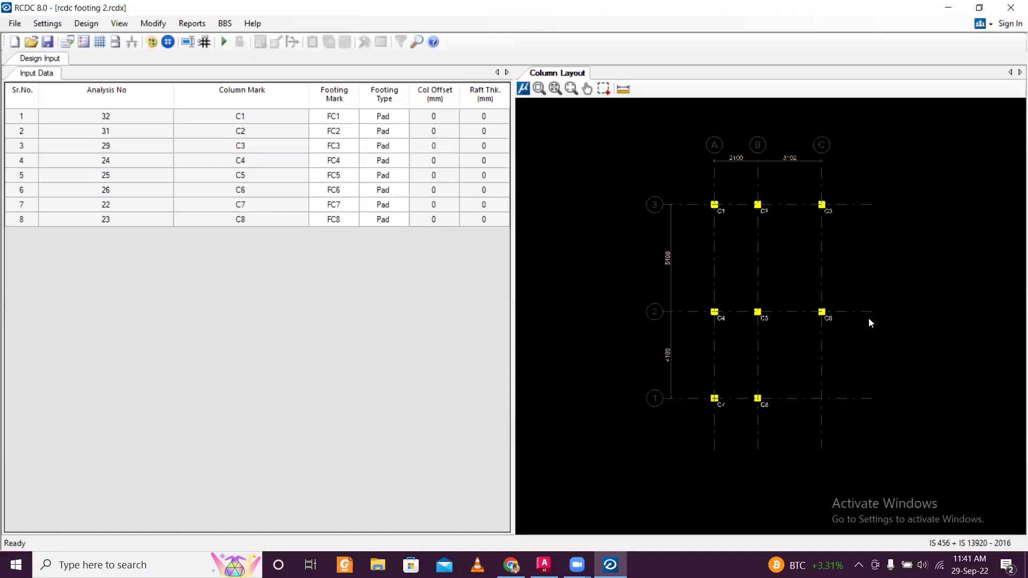
{"action": "scroll", "coordinate": [873, 309], "scroll_direction": "up", "scroll_amount": 3}
{"action": "scroll", "coordinate": [873, 307], "scroll_direction": "down", "scroll_amount": 2}
{"action": "scroll", "coordinate": [814, 228], "scroll_direction": "up", "scroll_amount": 2}
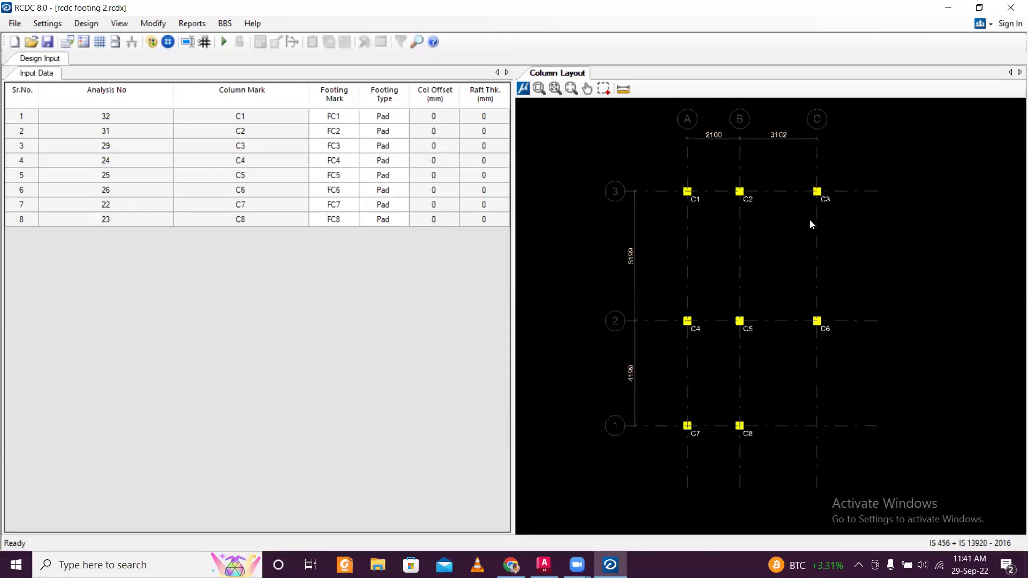
{"action": "scroll", "coordinate": [777, 366], "scroll_direction": "down", "scroll_amount": 2}
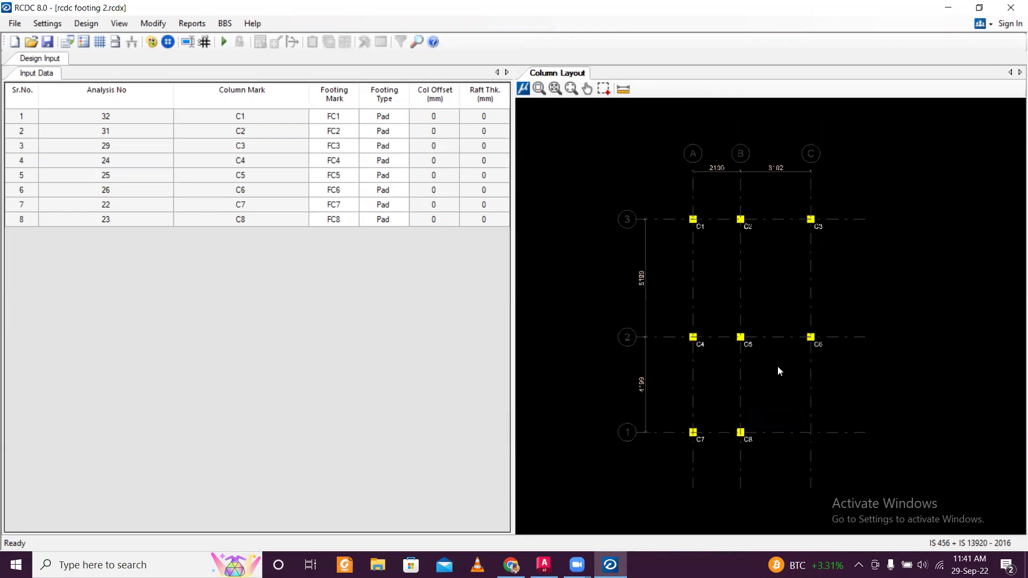
Import the column data from the "rcdc column" file into the footing project.
{"action": "left_click", "coordinate": [14, 23]}
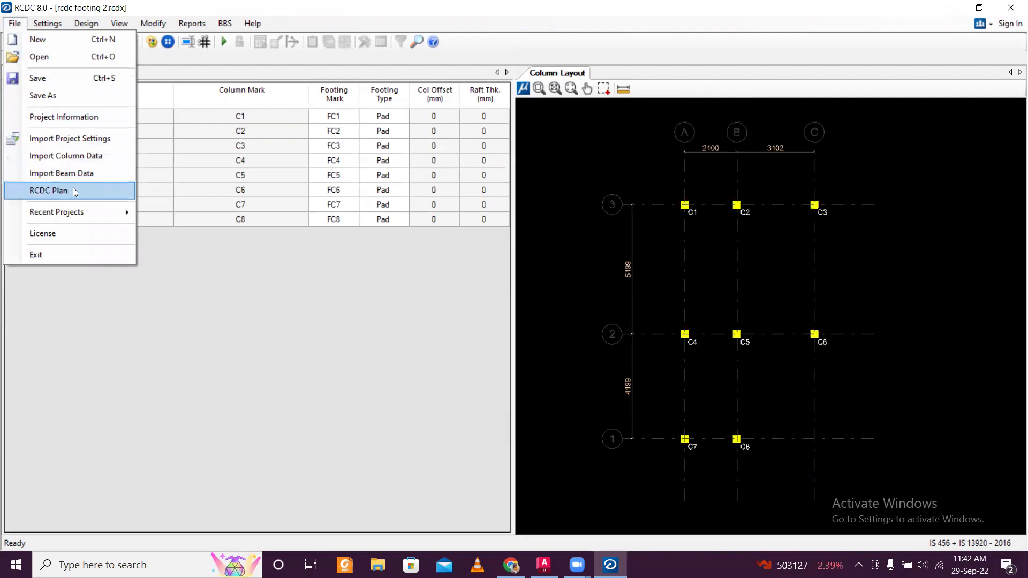
{"action": "left_click", "coordinate": [88, 160]}
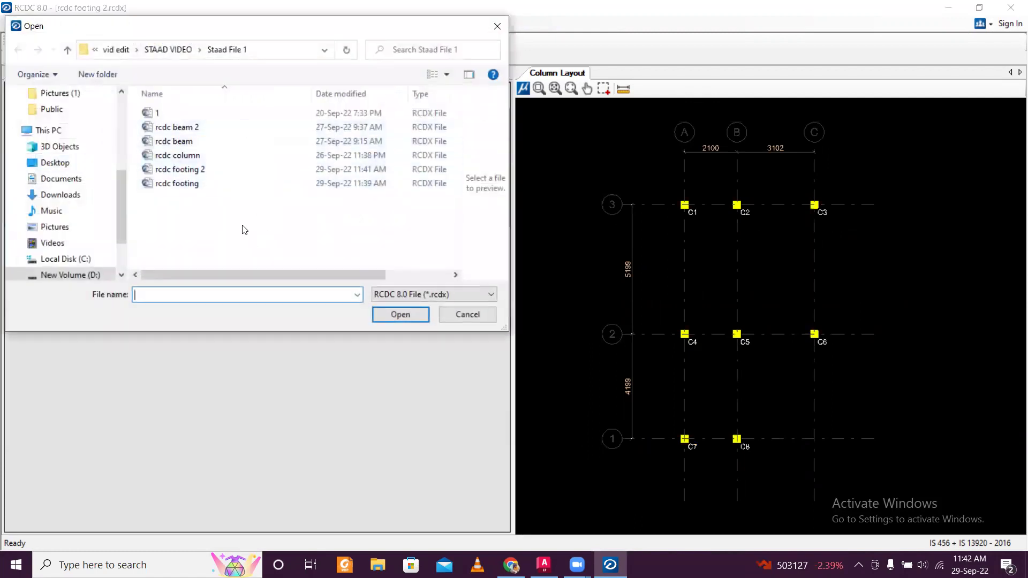
{"action": "left_click", "coordinate": [258, 158]}
{"action": "left_click", "coordinate": [406, 316]}
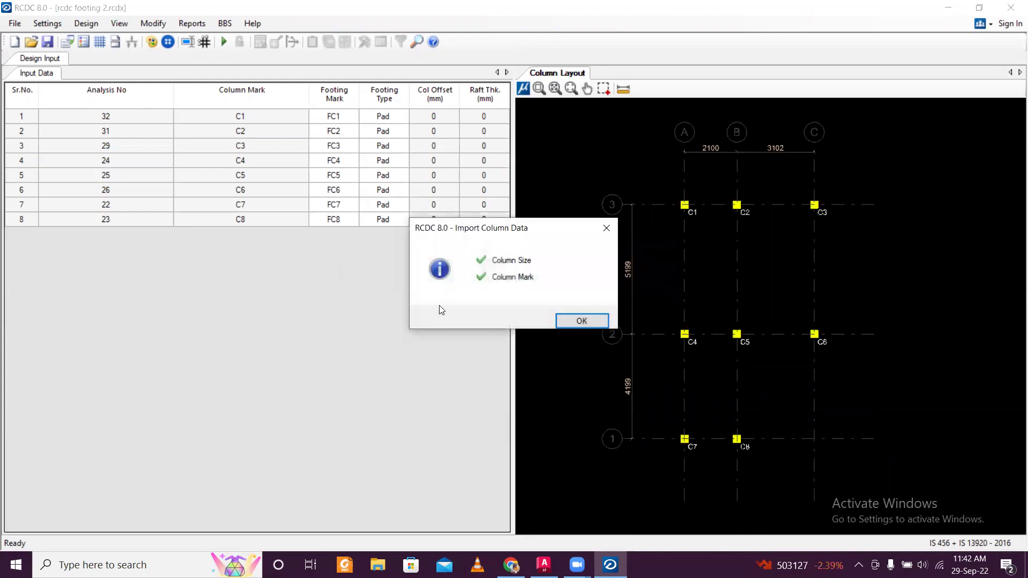
{"action": "left_click", "coordinate": [580, 319]}
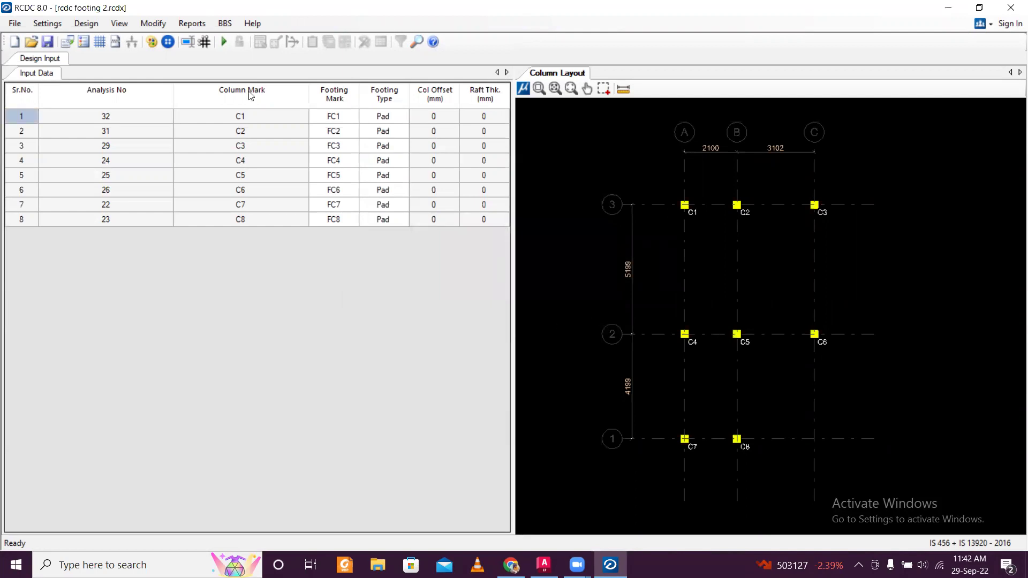
Examine the footing type options available for footing FC1 under column C1.
{"action": "left_click", "coordinate": [402, 122]}
{"action": "left_click", "coordinate": [402, 117]}
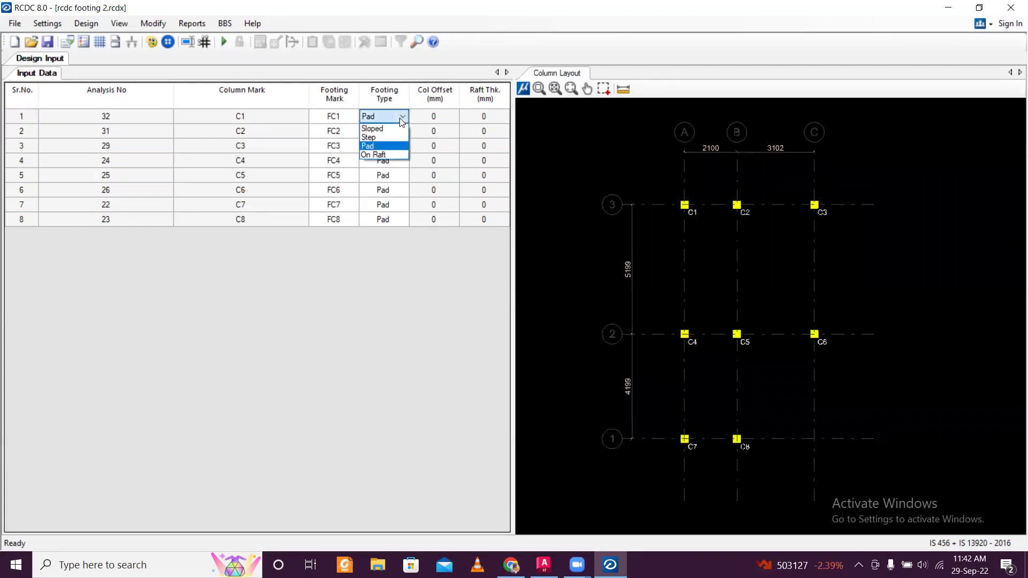
{"action": "left_click", "coordinate": [401, 122]}
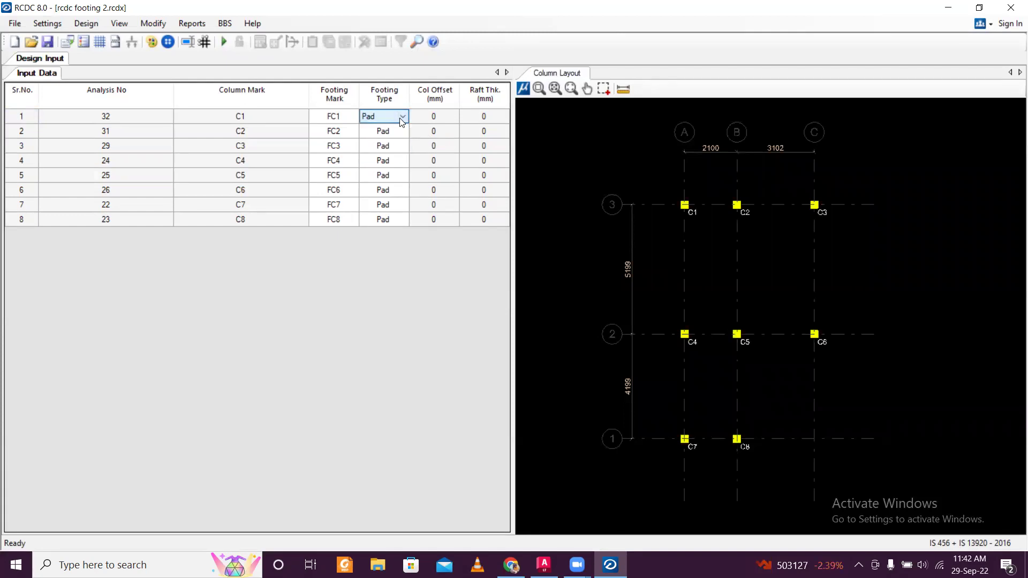
In the General Settings, set the steel grade to Fe550 and the clear cover to 75 mm.
{"action": "left_click", "coordinate": [15, 24]}
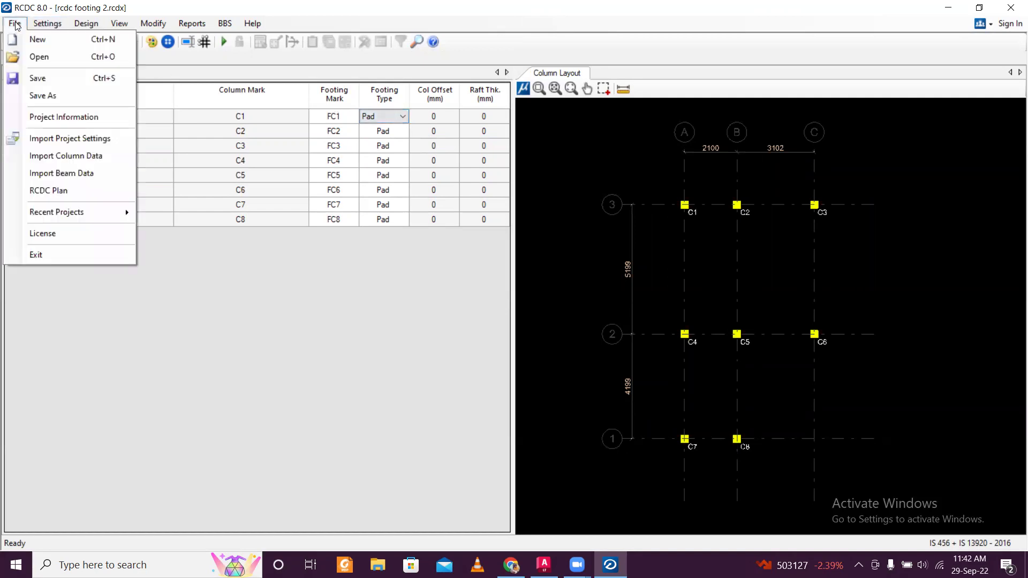
{"action": "mouse_move", "coordinate": [49, 24]}
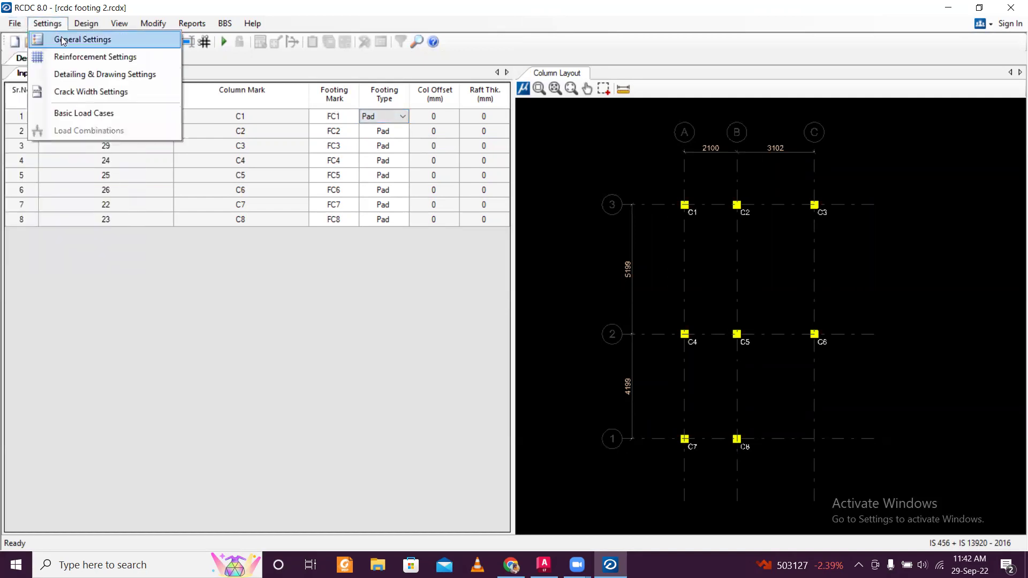
{"action": "left_click", "coordinate": [63, 40]}
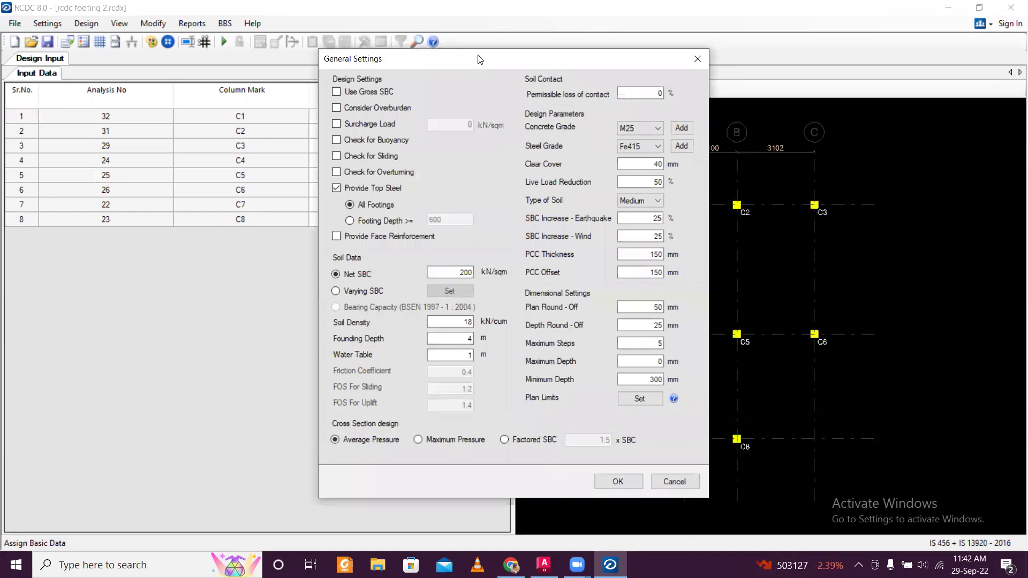
{"action": "left_click_drag", "start_coordinate": [478, 58], "coordinate": [467, 32]}
{"action": "double_click", "coordinate": [443, 240]}
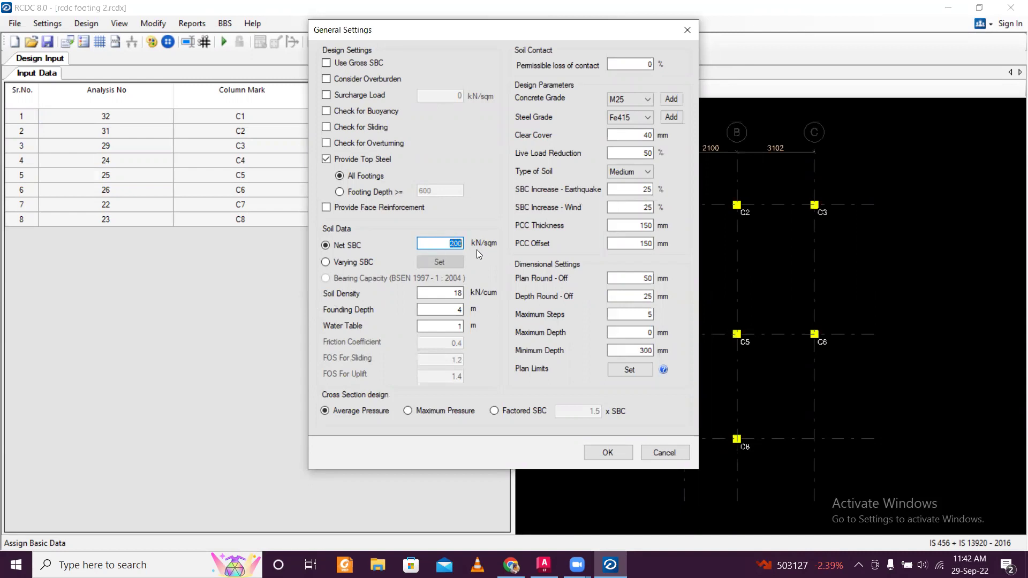
{"action": "left_click", "coordinate": [647, 101]}
{"action": "left_click", "coordinate": [647, 103]}
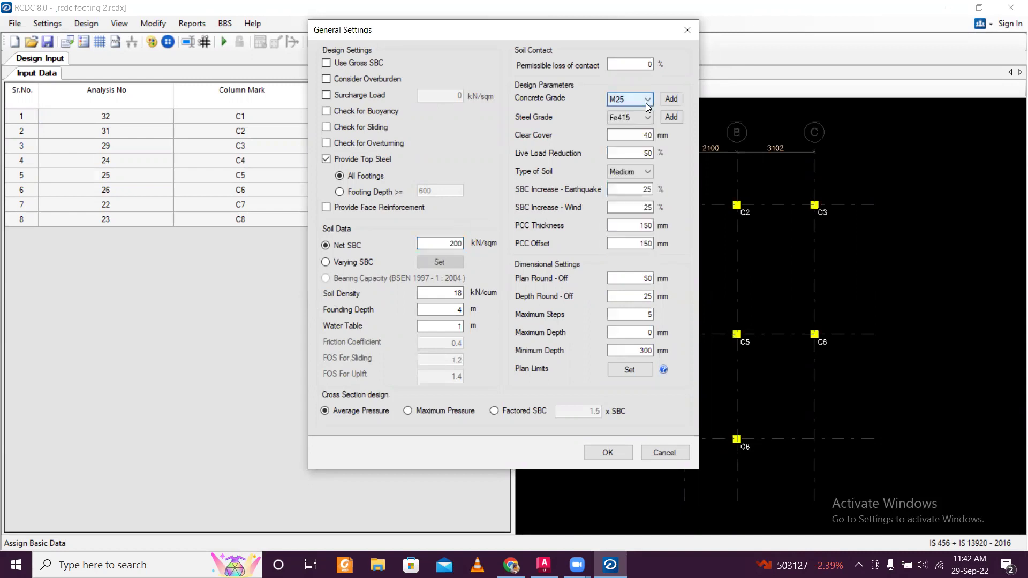
{"action": "left_click", "coordinate": [643, 119]}
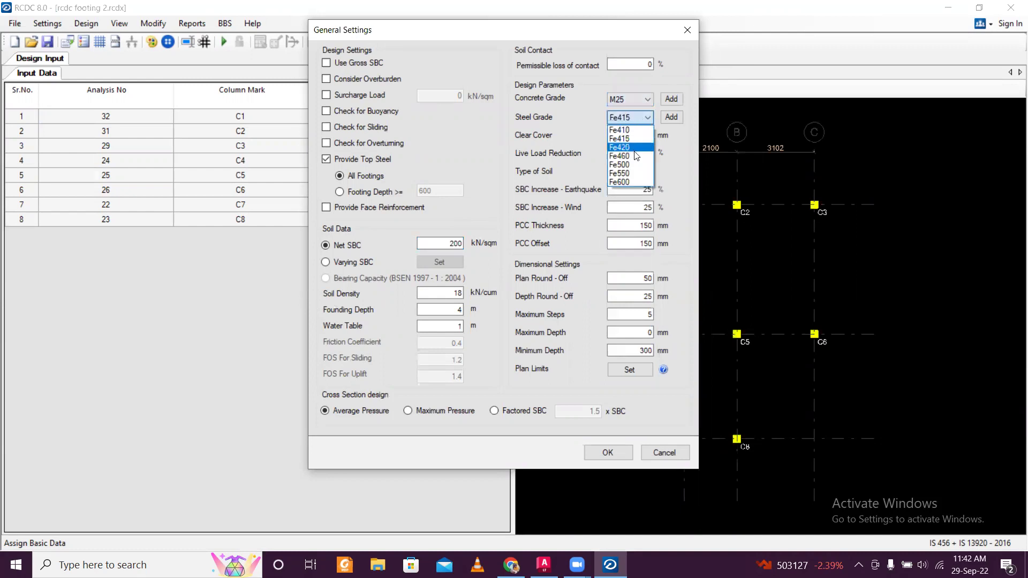
{"action": "left_click", "coordinate": [638, 176]}
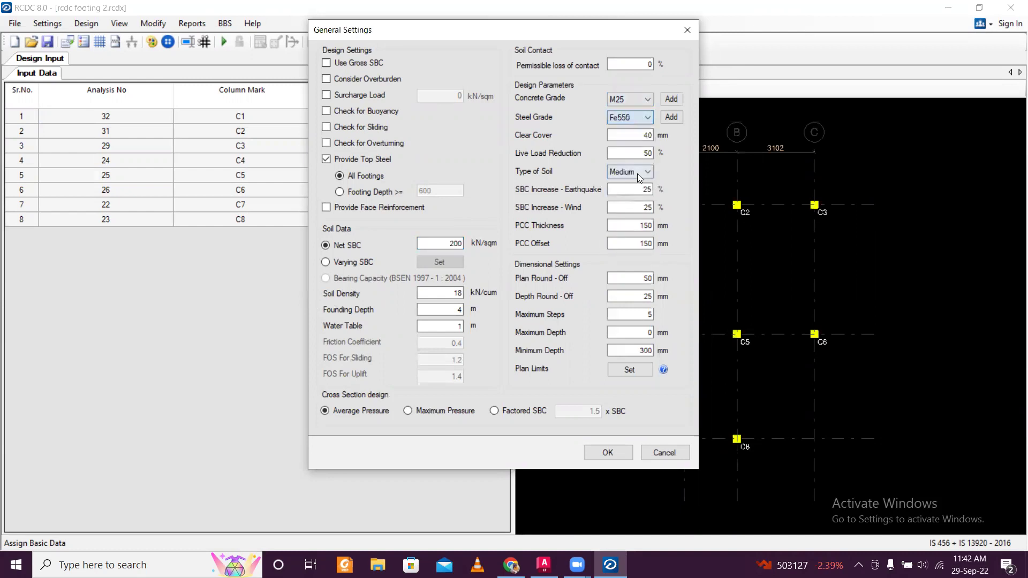
{"action": "double_click", "coordinate": [646, 135]}
{"action": "type", "text": "75"}
Provide top steel only for footings with a depth of 600 or more and apply the general settings.
{"action": "left_click", "coordinate": [326, 159]}
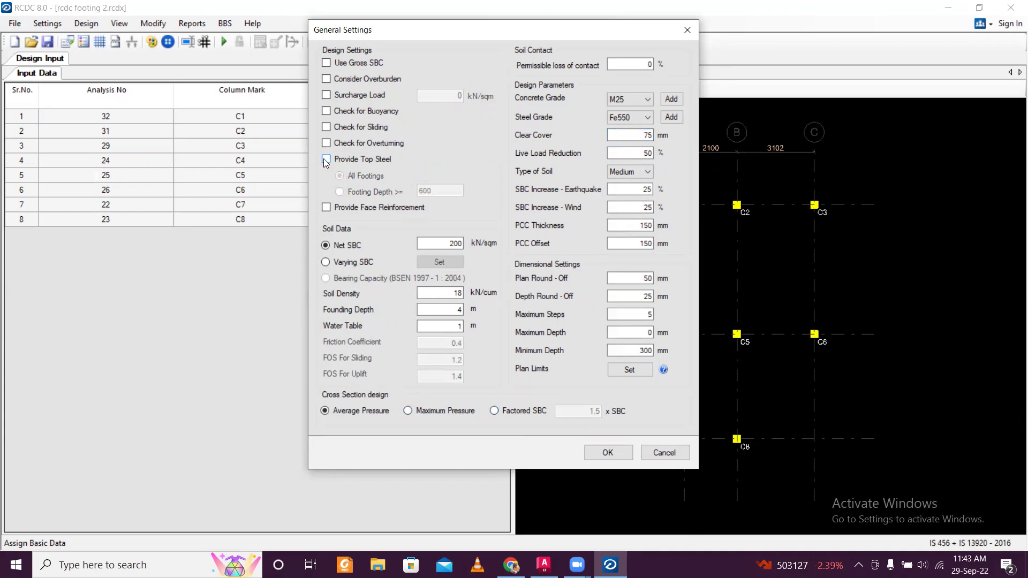
{"action": "left_click", "coordinate": [326, 159]}
{"action": "left_click", "coordinate": [339, 192]}
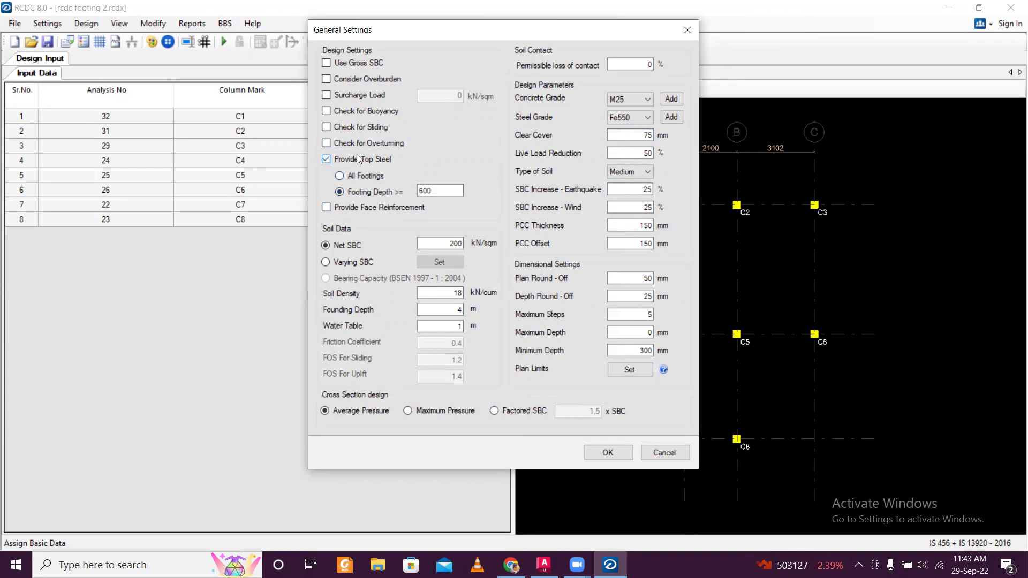
{"action": "left_click", "coordinate": [607, 453]}
Review the Reinforcement Settings, including the bar sizes offered for minimum bottom steel, and close them without changes.
{"action": "left_click", "coordinate": [53, 24]}
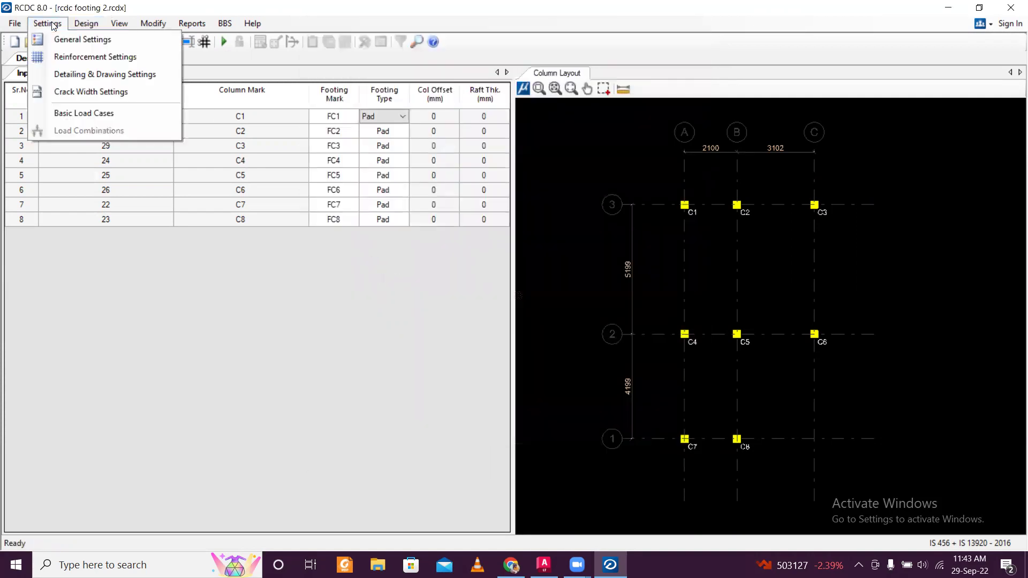
{"action": "left_click", "coordinate": [64, 56]}
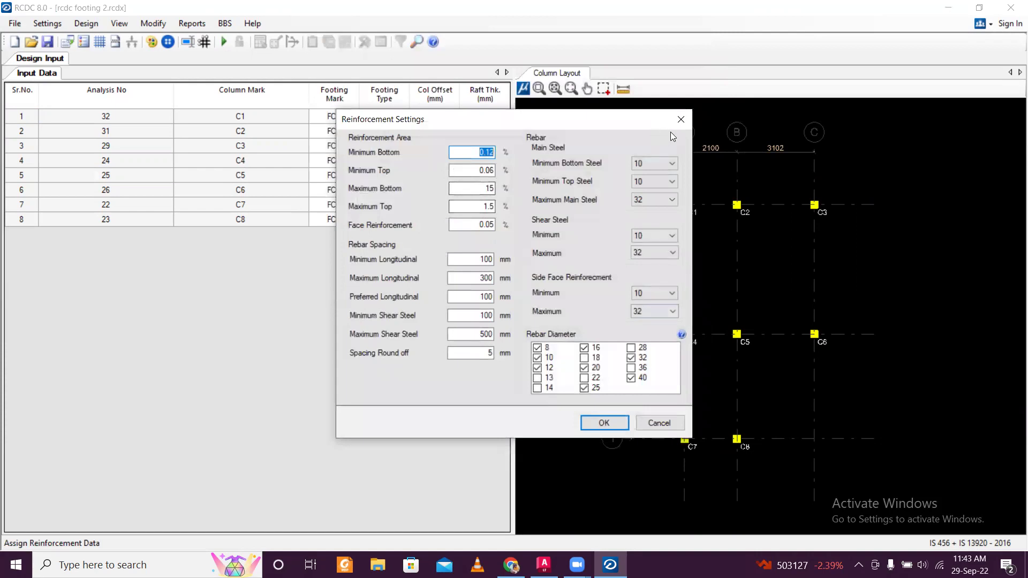
{"action": "left_click", "coordinate": [657, 163]}
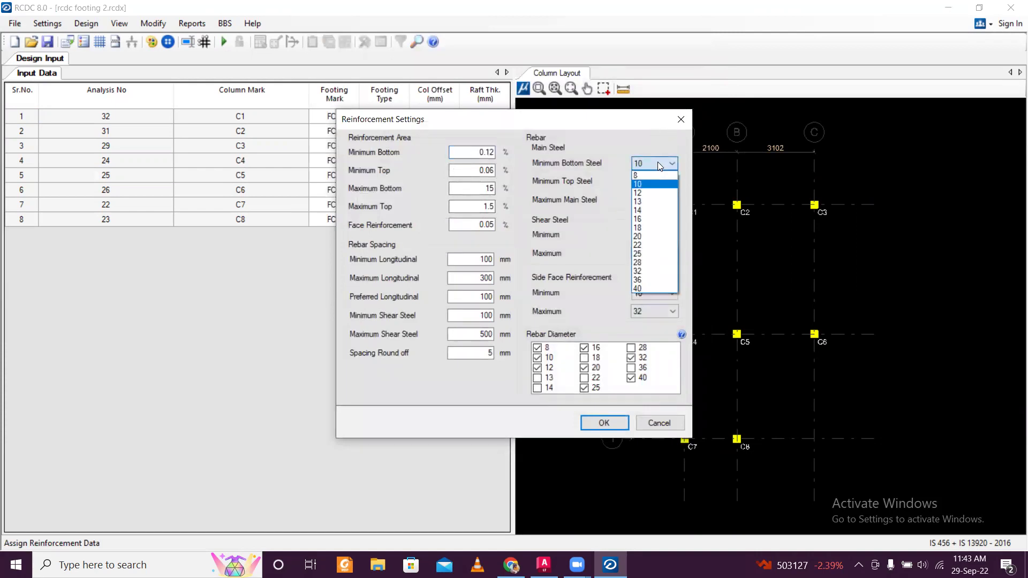
{"action": "left_click", "coordinate": [656, 163]}
{"action": "left_click", "coordinate": [657, 164]}
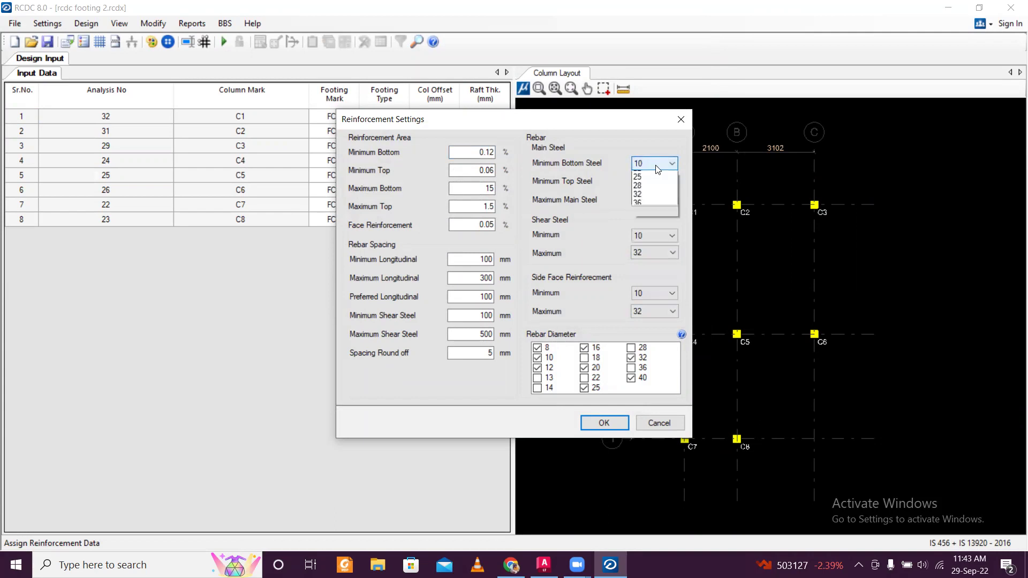
{"action": "left_click", "coordinate": [655, 165]}
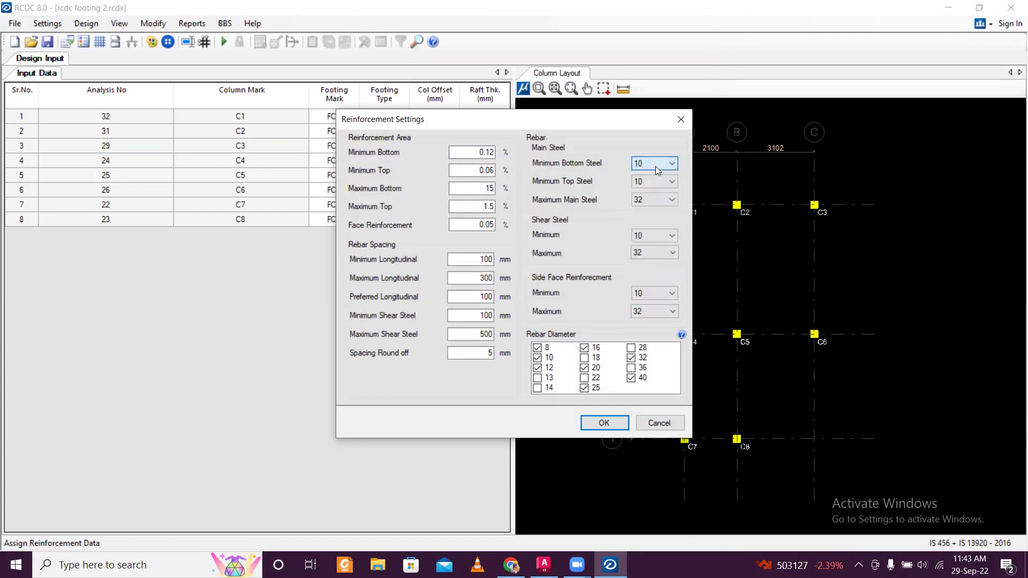
{"action": "left_click", "coordinate": [680, 122]}
Review the Detailing & Drawing Settings and close them without changes.
{"action": "left_click", "coordinate": [49, 28]}
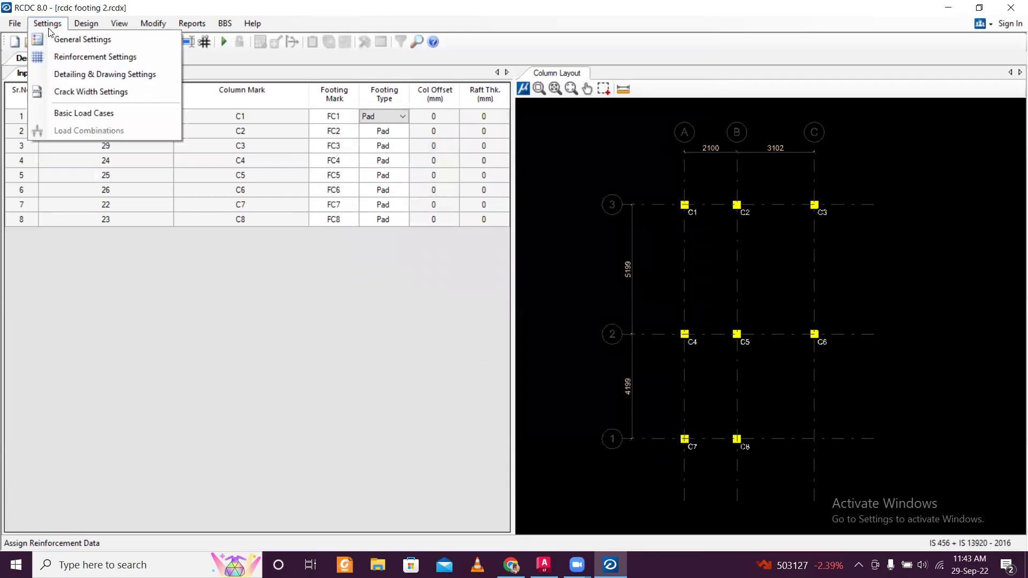
{"action": "left_click", "coordinate": [60, 75]}
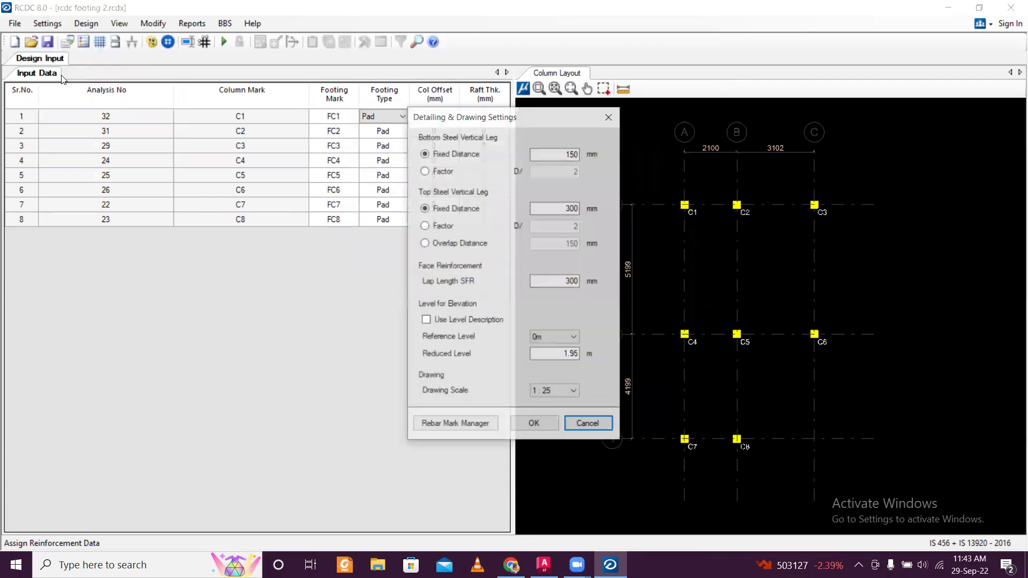
{"action": "left_click", "coordinate": [606, 124]}
Open the Basic Load Cases settings.
{"action": "left_click", "coordinate": [47, 23]}
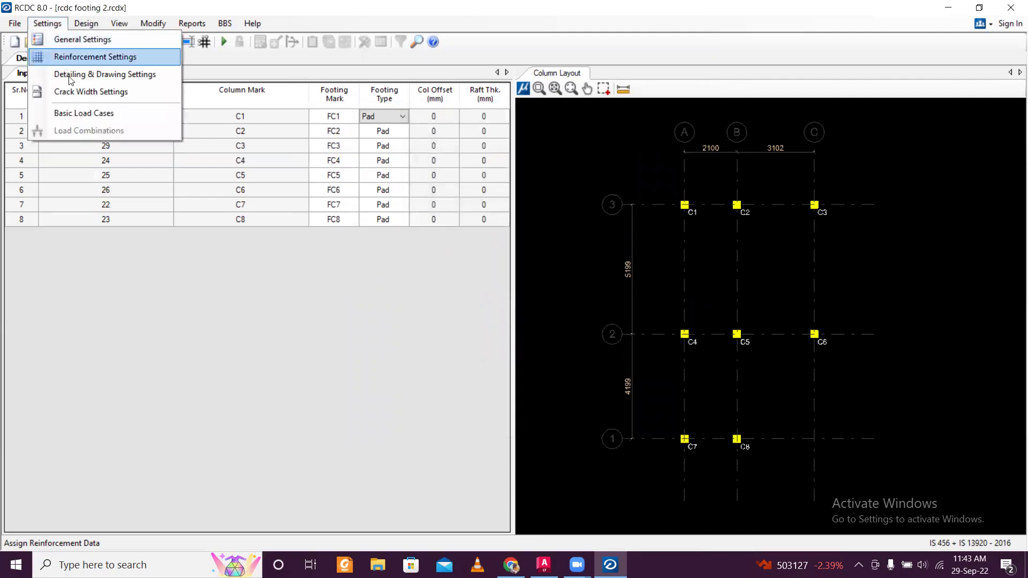
{"action": "left_click", "coordinate": [88, 114]}
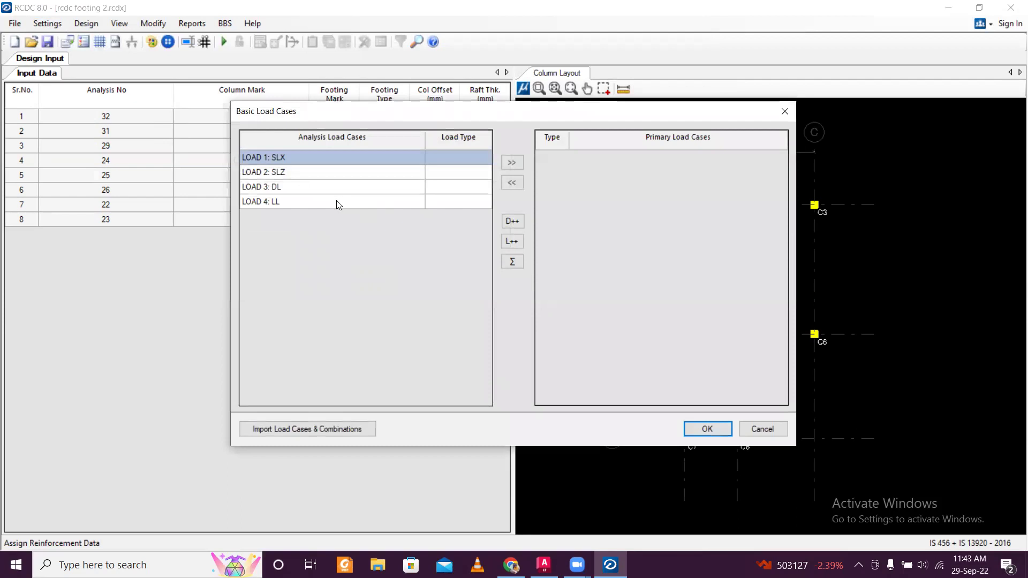
Try to add all four analysis load cases to the primary load cases without assigning load types.
{"action": "left_click", "coordinate": [338, 202]}
{"action": "left_click_drag", "start_coordinate": [335, 189], "coordinate": [331, 160]}
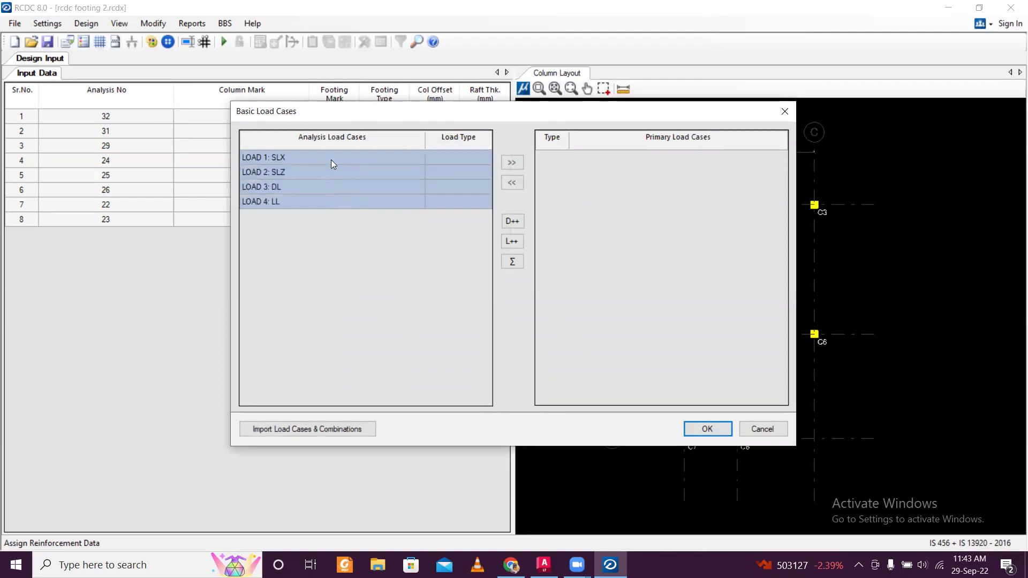
{"action": "left_click", "coordinate": [512, 163]}
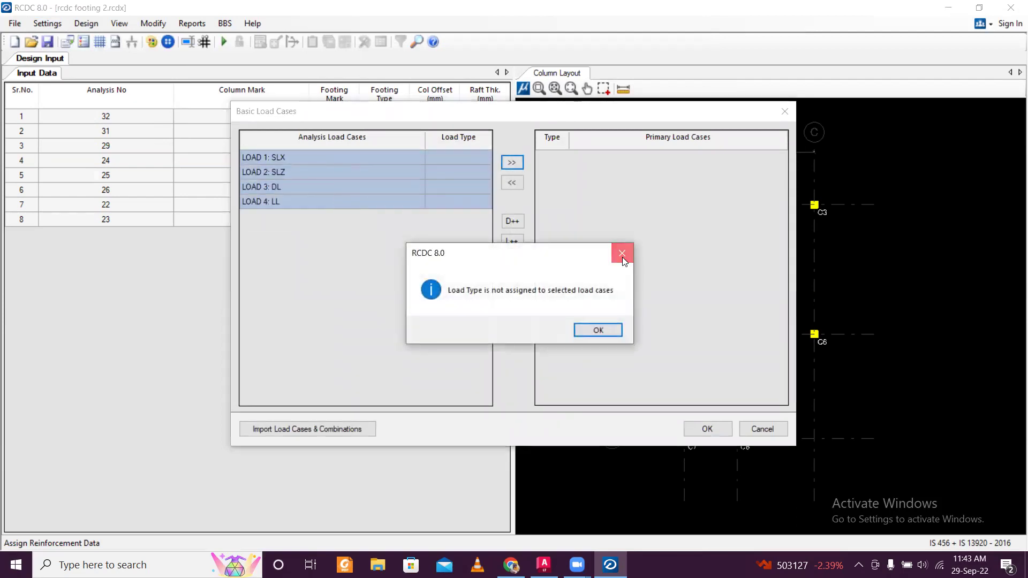
{"action": "left_click", "coordinate": [621, 255]}
Assign the Earthquake X load type to LOAD 1: SLX and Earthquake Z to LOAD 2: SLZ.
{"action": "left_click", "coordinate": [458, 158]}
{"action": "left_click", "coordinate": [486, 158]}
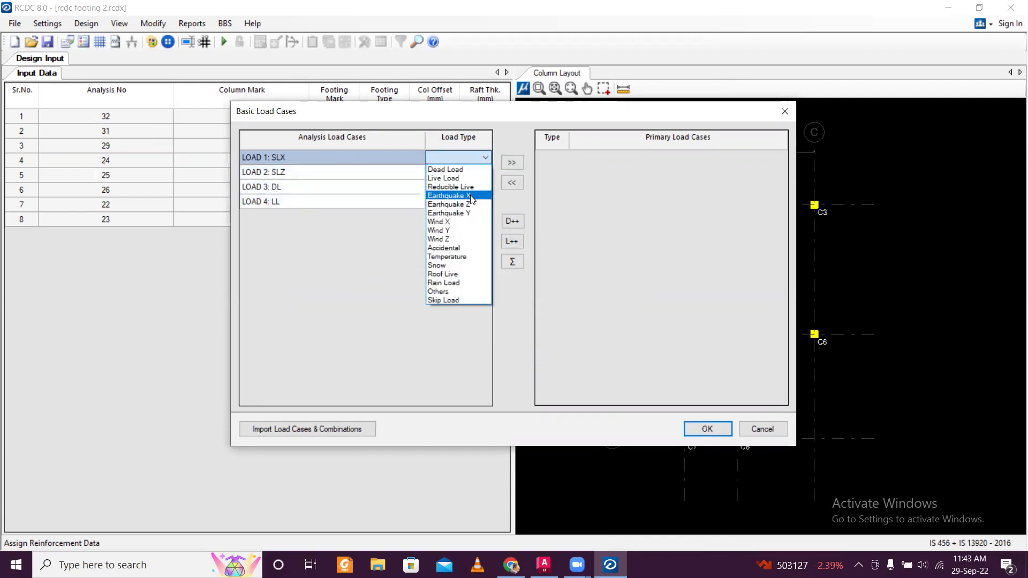
{"action": "left_click", "coordinate": [478, 196]}
{"action": "left_click", "coordinate": [480, 172]}
{"action": "left_click", "coordinate": [485, 172]}
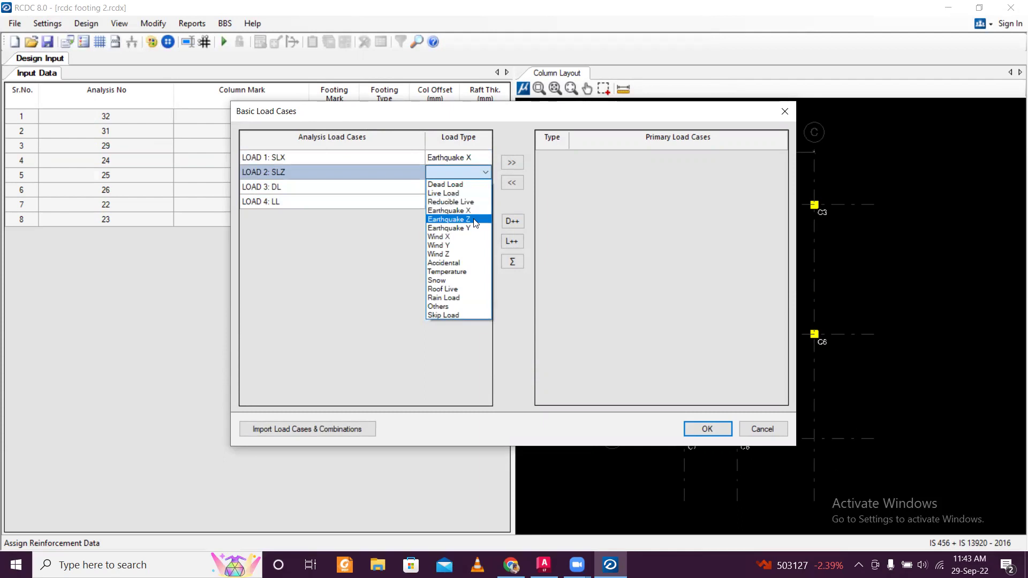
{"action": "left_click", "coordinate": [471, 218]}
Assign the Dead Load type to LOAD 3: DL and the Live Load type to LOAD 4: LL.
{"action": "left_click", "coordinate": [482, 187]}
{"action": "left_click", "coordinate": [485, 187]}
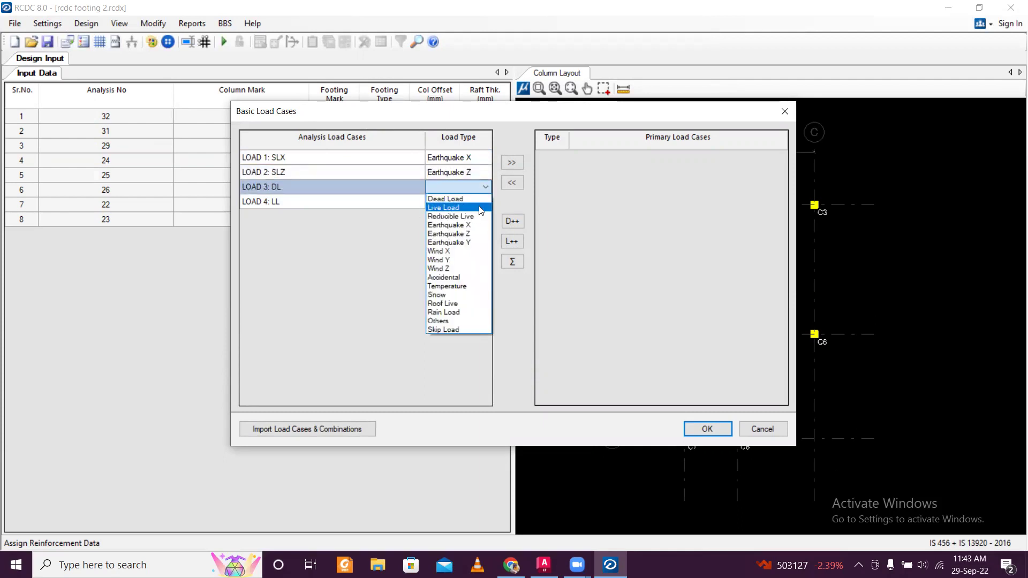
{"action": "left_click", "coordinate": [479, 200]}
{"action": "left_click", "coordinate": [484, 203]}
{"action": "left_click", "coordinate": [485, 206]}
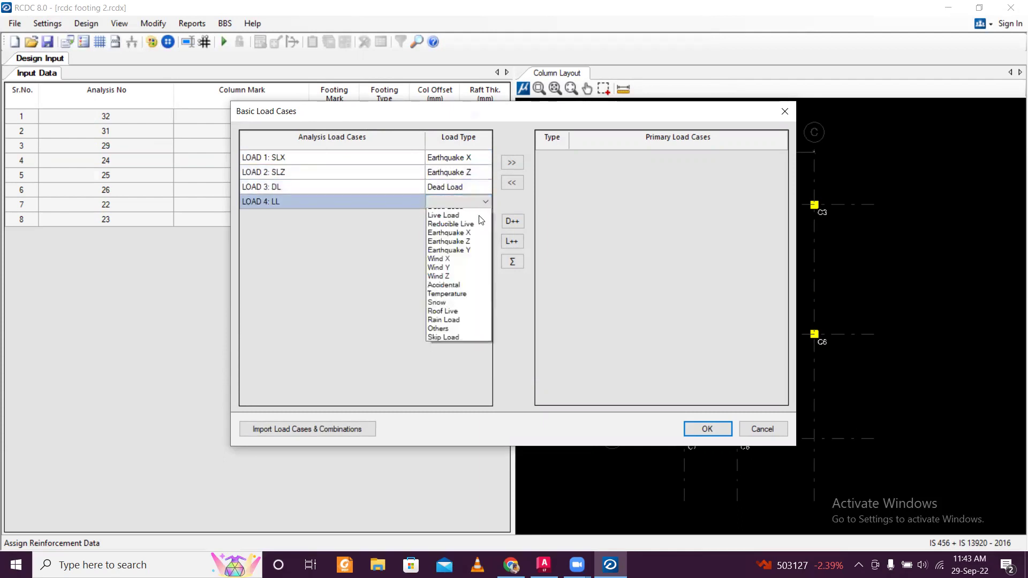
{"action": "left_click", "coordinate": [471, 217]}
Transfer all four analysis load cases to the primary load cases and accept the Basic Load Cases settings.
{"action": "left_click_drag", "start_coordinate": [351, 192], "coordinate": [374, 157]}
{"action": "left_click", "coordinate": [505, 163]}
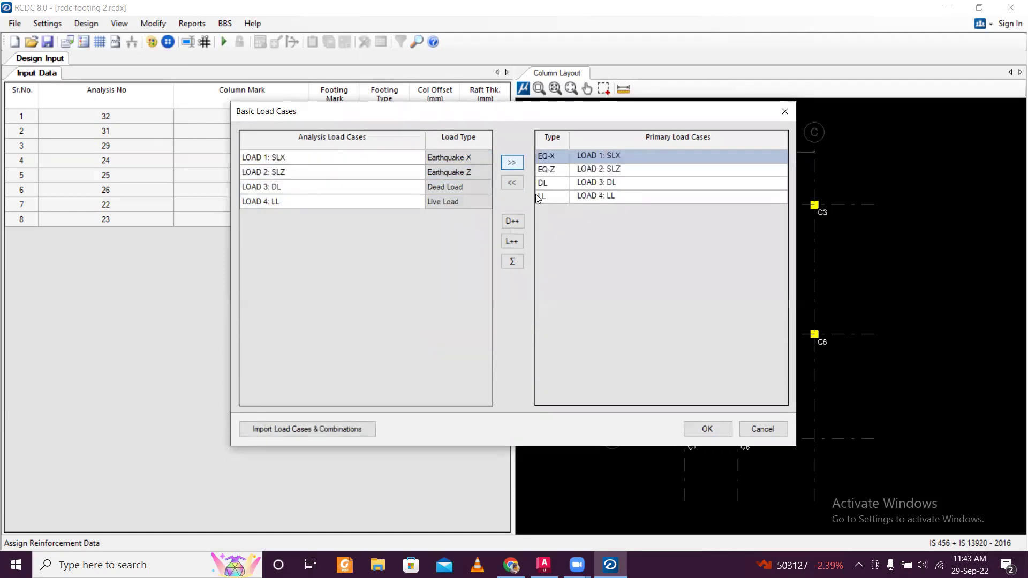
{"action": "left_click", "coordinate": [712, 427]}
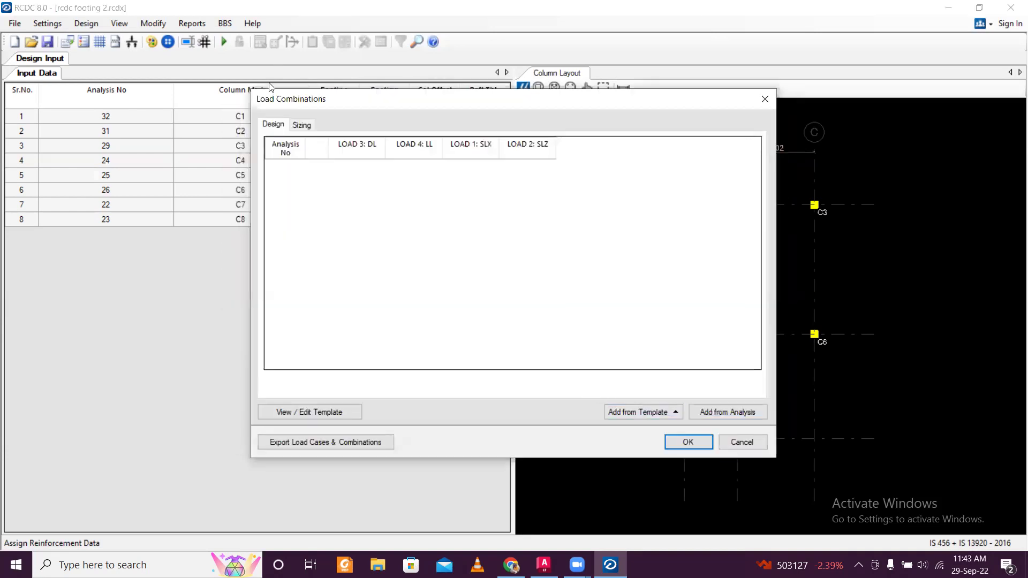
Add the template load combinations for a regular structure to both the Design and Sizing sets and accept them.
{"action": "left_click", "coordinate": [623, 411]}
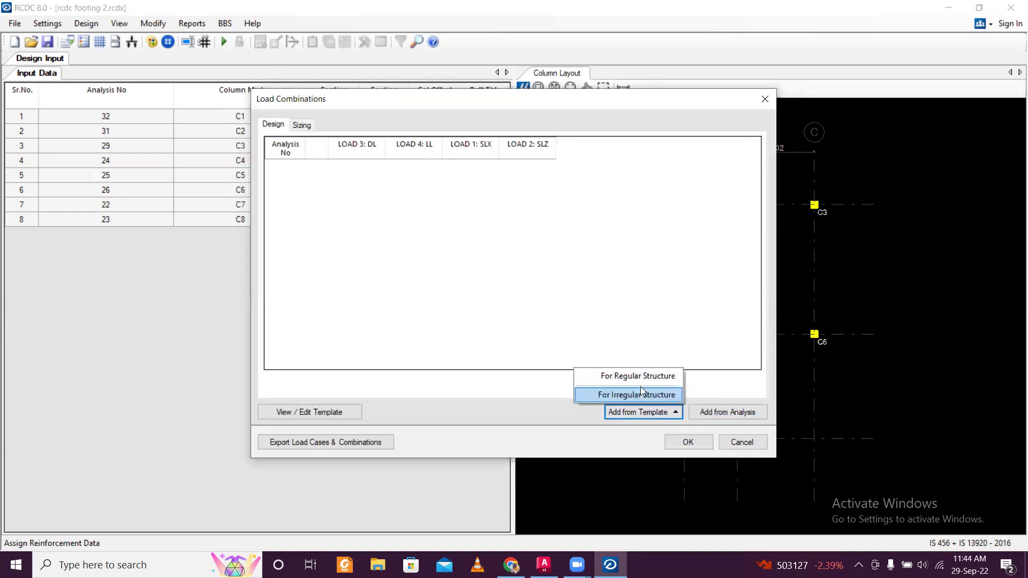
{"action": "left_click", "coordinate": [640, 379]}
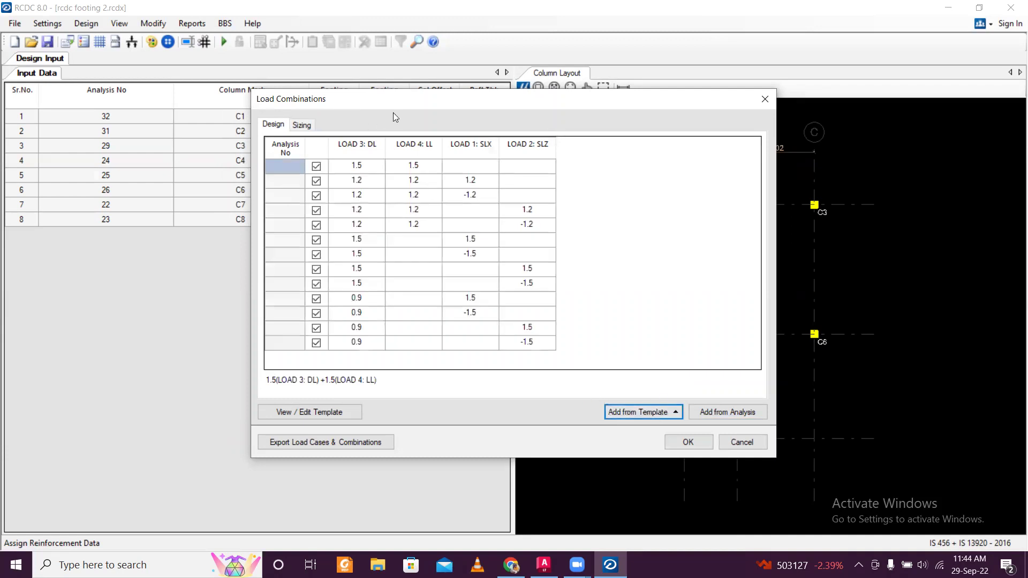
{"action": "left_click", "coordinate": [300, 124]}
{"action": "left_click", "coordinate": [641, 411]}
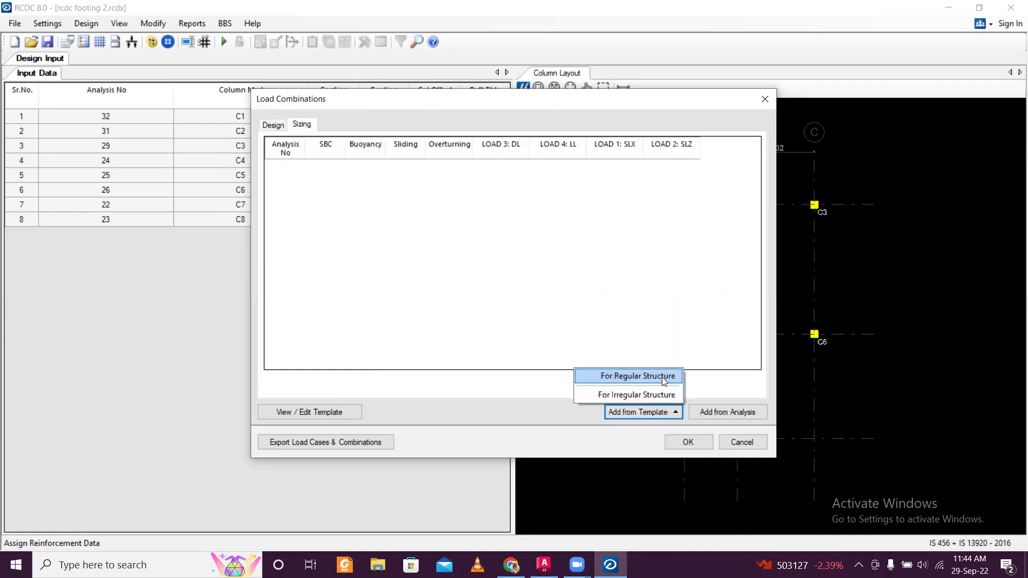
{"action": "left_click", "coordinate": [659, 376]}
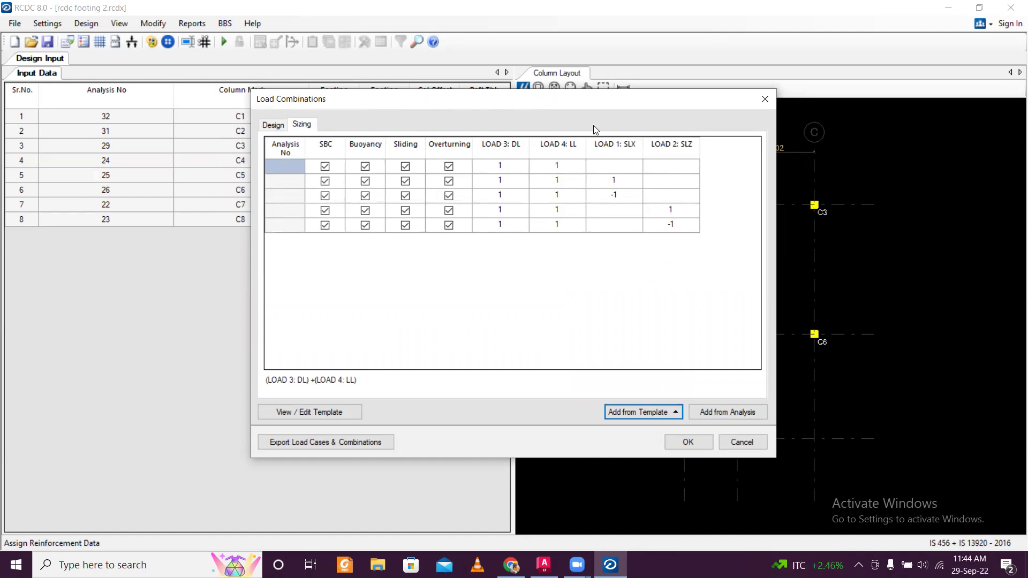
{"action": "left_click", "coordinate": [276, 129]}
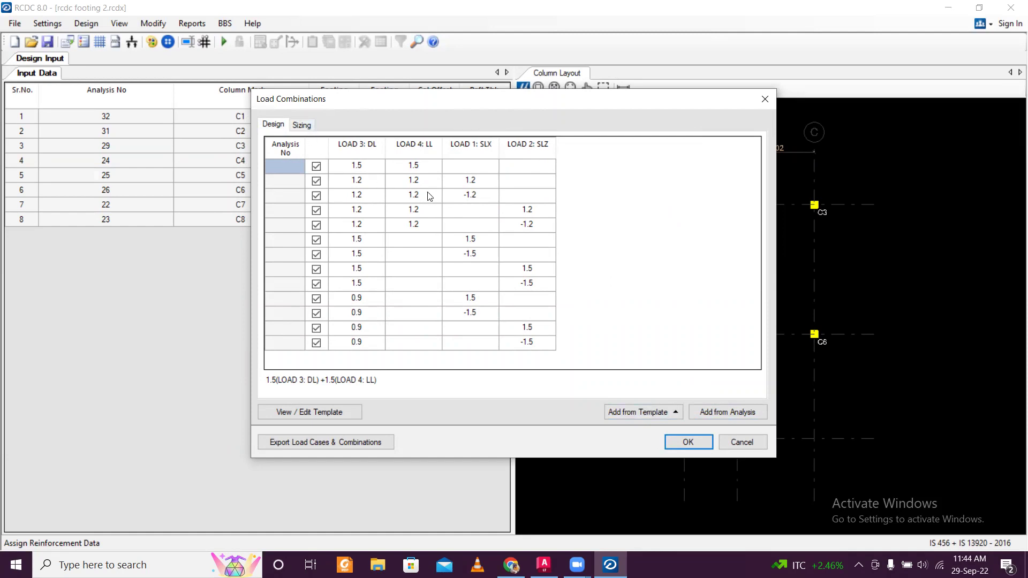
{"action": "left_click", "coordinate": [691, 440]}
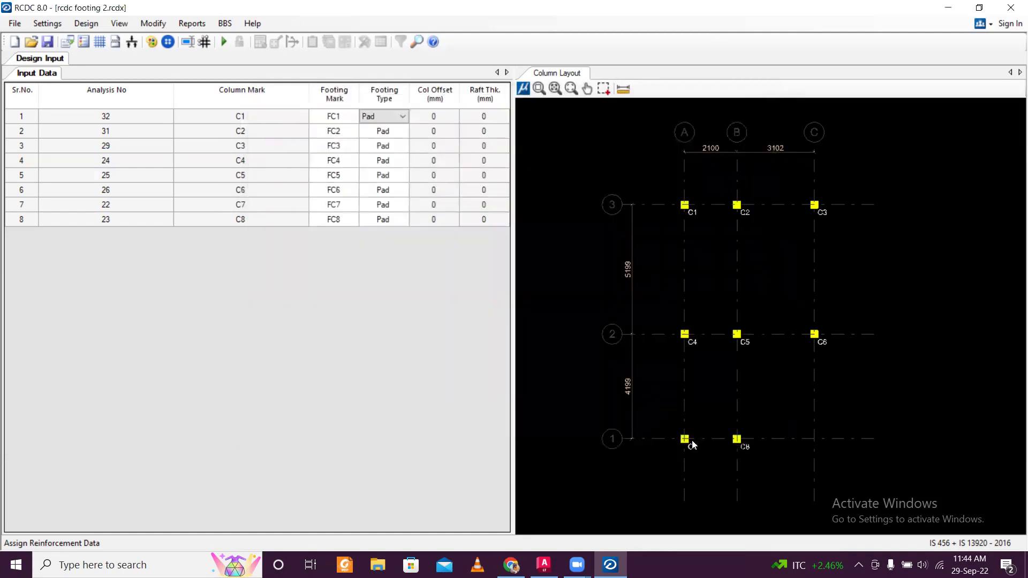
Run Auto Design for all the footings.
{"action": "left_click", "coordinate": [47, 24]}
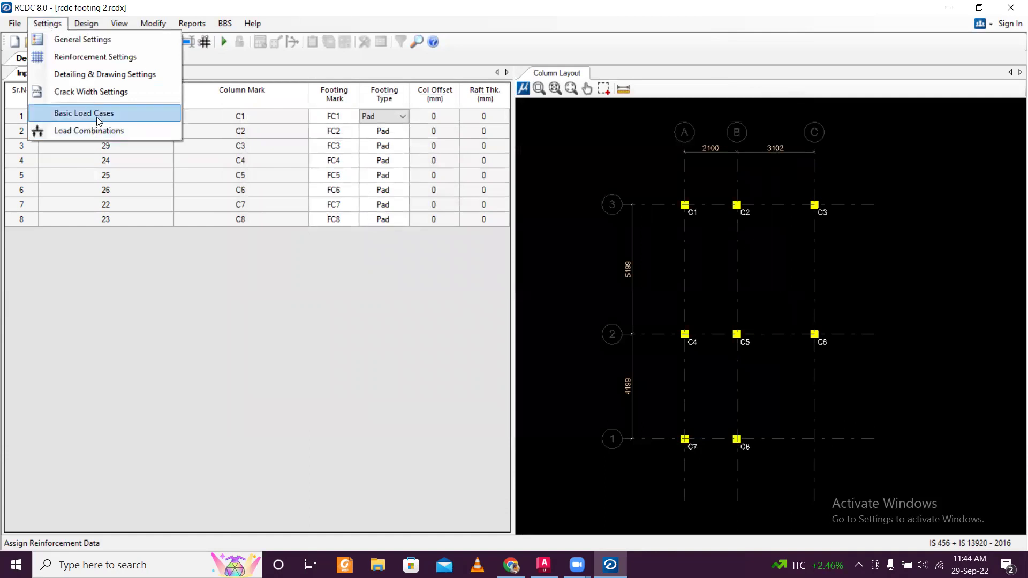
{"action": "left_click", "coordinate": [86, 24]}
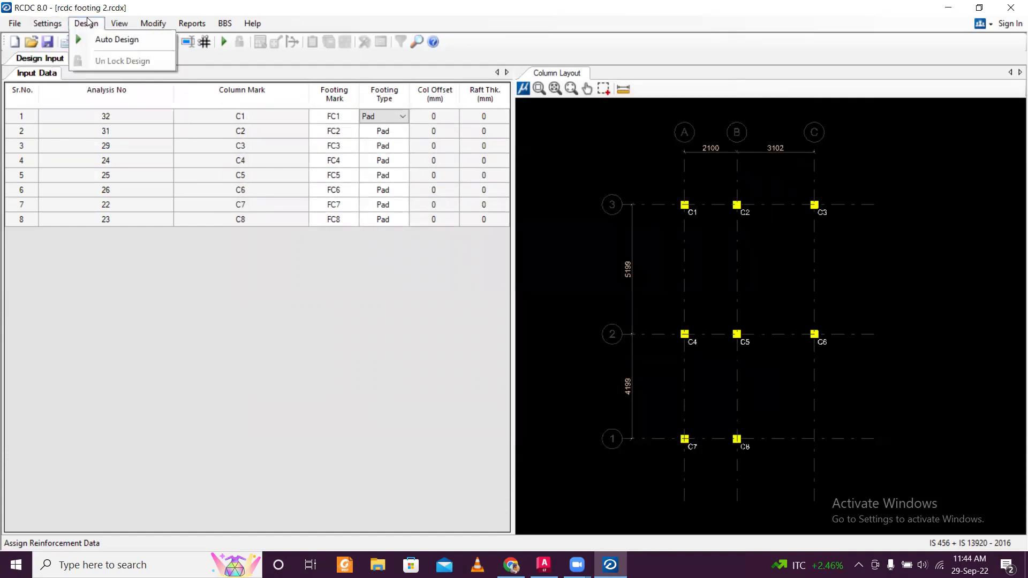
{"action": "left_click", "coordinate": [103, 40]}
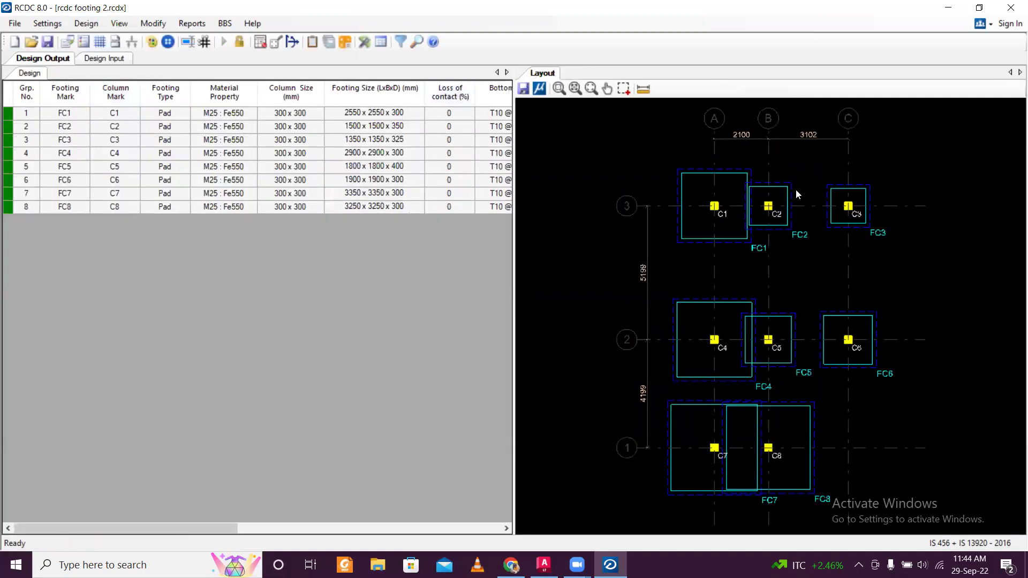
Examine the designed footing layout and review the bottom and top reinforcement for each footing in the design output table.
{"action": "scroll", "coordinate": [880, 194], "scroll_direction": "up", "scroll_amount": 4}
{"action": "scroll", "coordinate": [875, 189], "scroll_direction": "down", "scroll_amount": 5}
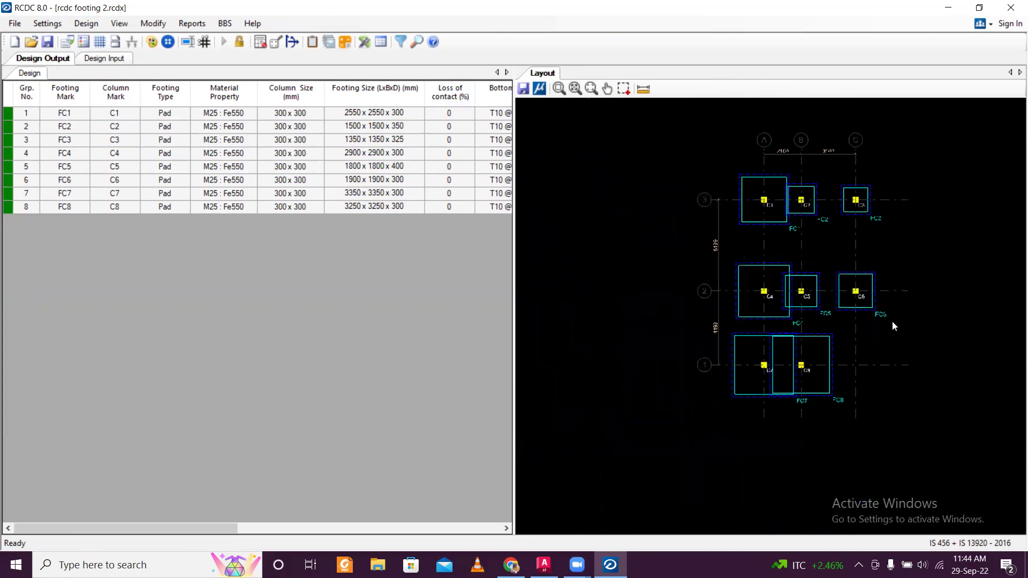
{"action": "scroll", "coordinate": [777, 302], "scroll_direction": "up", "scroll_amount": 5}
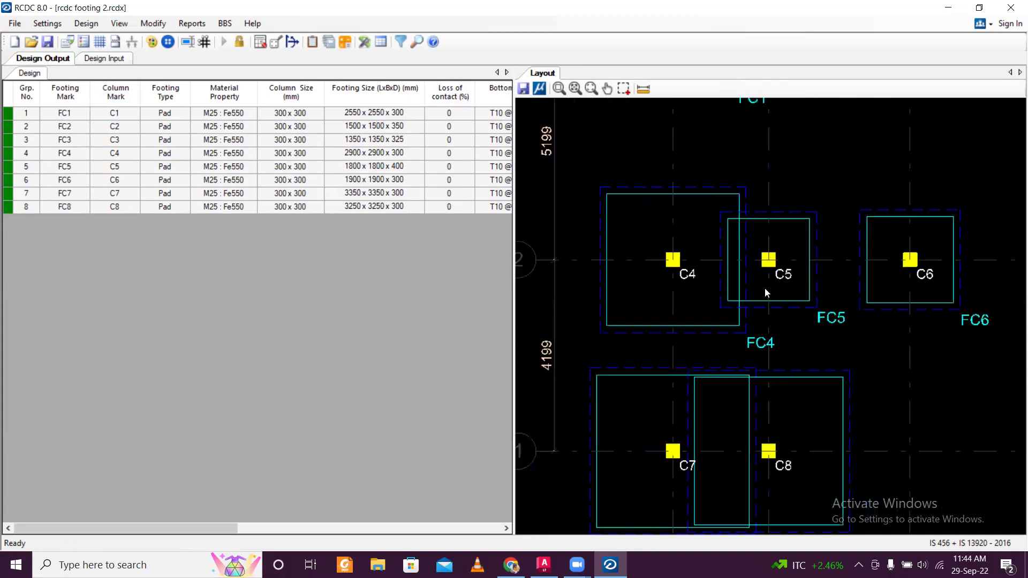
{"action": "scroll", "coordinate": [762, 289], "scroll_direction": "down", "scroll_amount": 5}
{"action": "scroll", "coordinate": [784, 219], "scroll_direction": "up", "scroll_amount": 4}
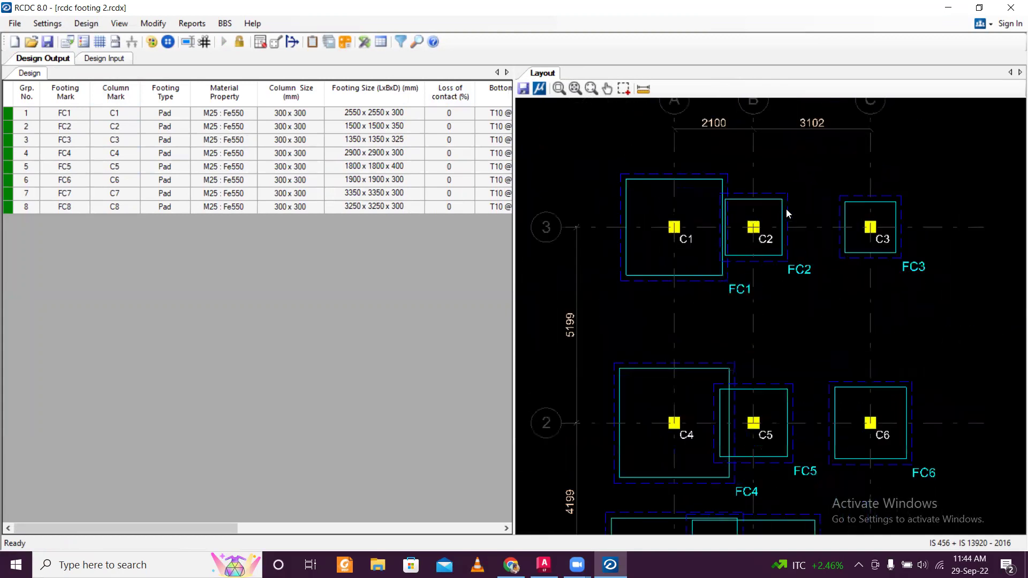
{"action": "scroll", "coordinate": [784, 212], "scroll_direction": "down", "scroll_amount": 4}
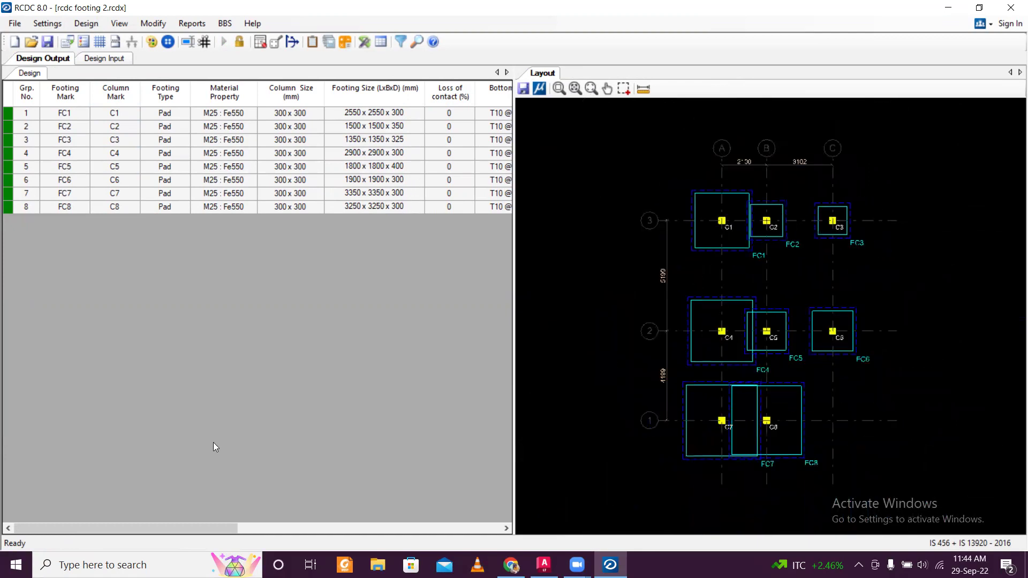
{"action": "left_click", "coordinate": [210, 466]}
{"action": "scroll", "coordinate": [300, 544], "scroll_direction": "right", "scroll_amount": 3}
{"action": "scroll", "coordinate": [145, 111], "scroll_direction": "right", "scroll_amount": 5}
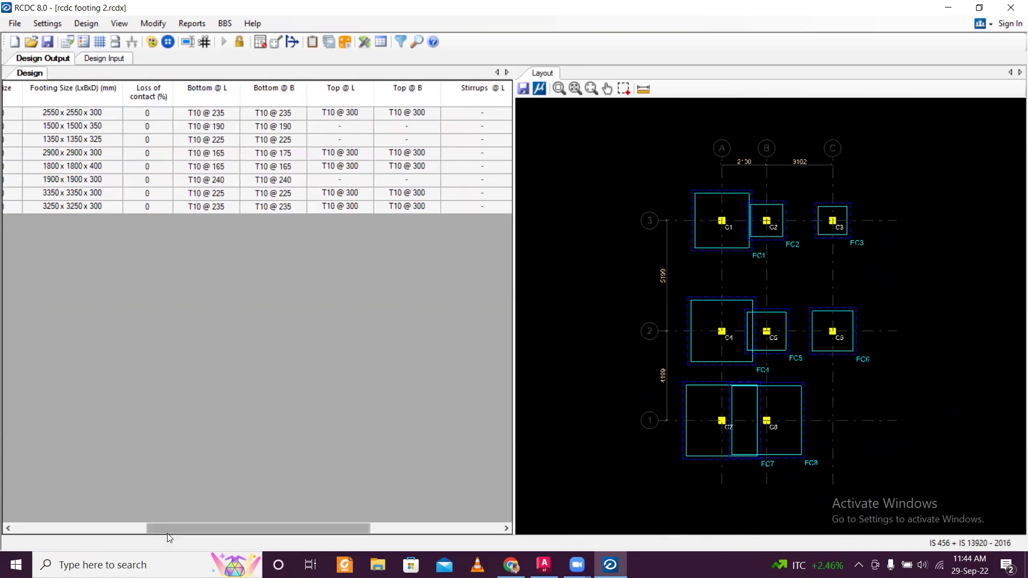
{"action": "left_click_drag", "start_coordinate": [170, 532], "coordinate": [36, 532]}
Check the layout for clearance between adjacent footings FC1 and FC2, FC4 and FC5, and FC7 and FC8.
{"action": "scroll", "coordinate": [581, 225], "scroll_direction": "down", "scroll_amount": 2}
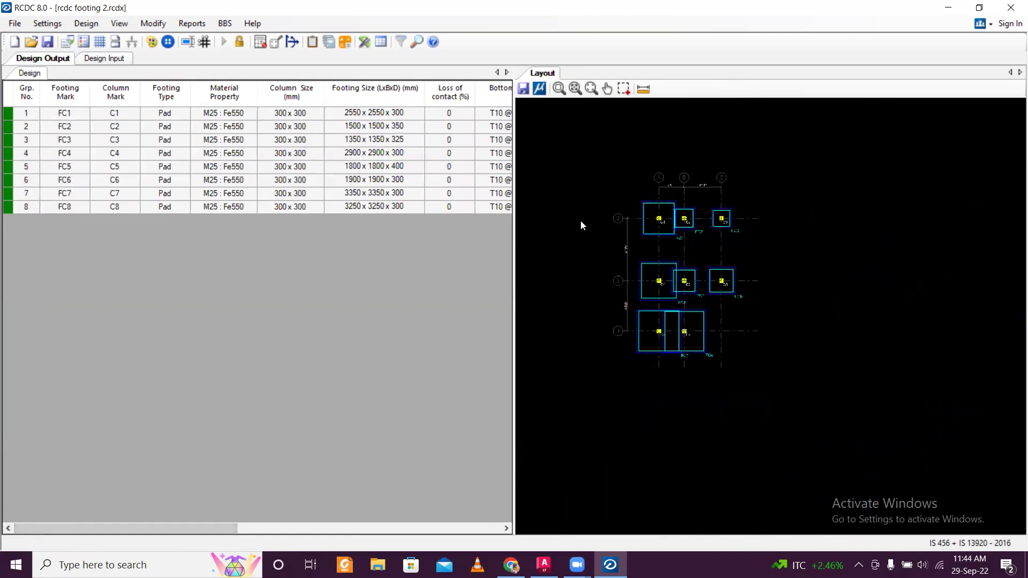
{"action": "scroll", "coordinate": [690, 257], "scroll_direction": "up", "scroll_amount": 3}
{"action": "middle_click_drag", "start_coordinate": [671, 276], "coordinate": [740, 237]}
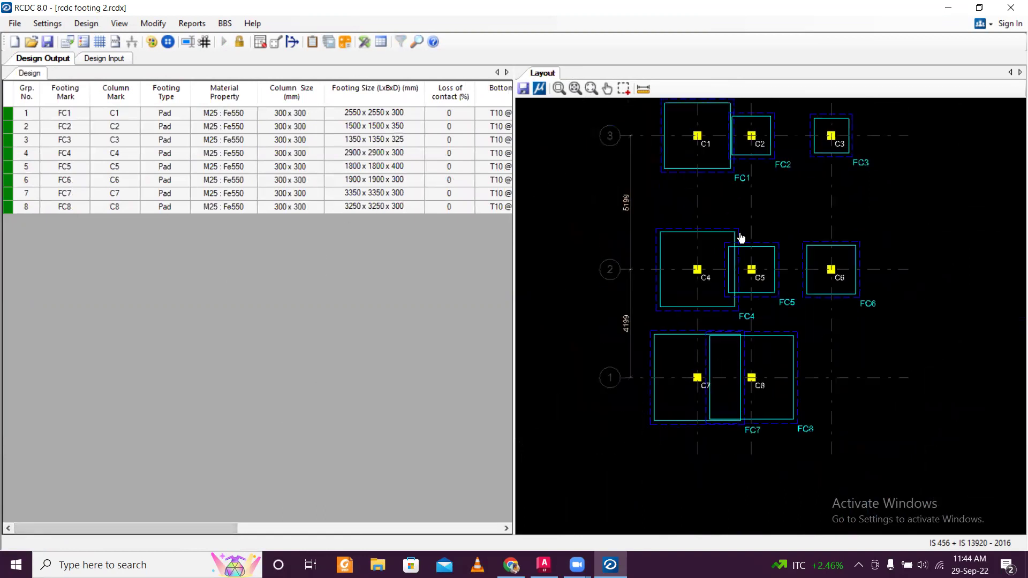
{"action": "scroll", "coordinate": [742, 237], "scroll_direction": "up", "scroll_amount": 4}
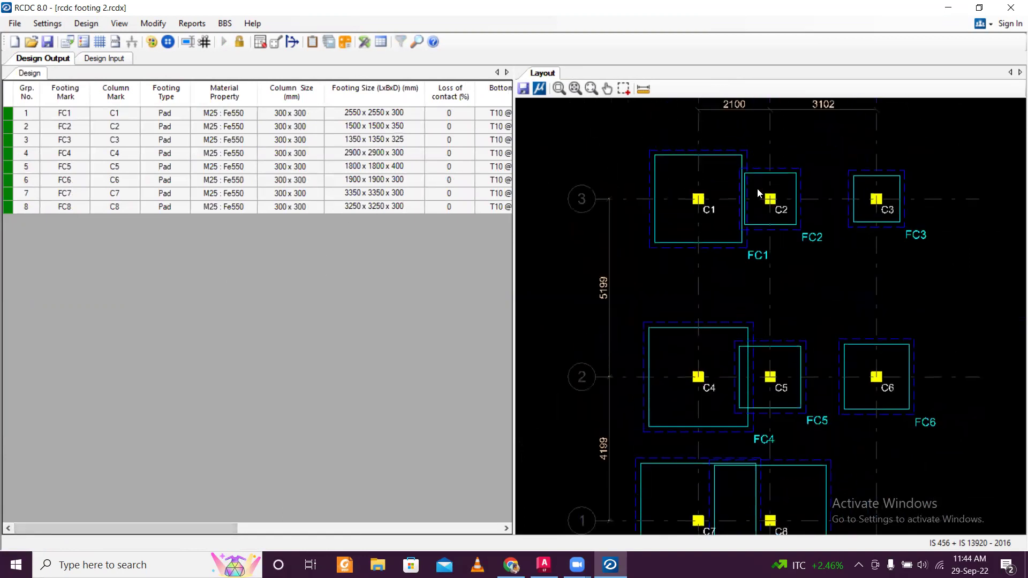
{"action": "scroll", "coordinate": [751, 170], "scroll_direction": "up", "scroll_amount": 4}
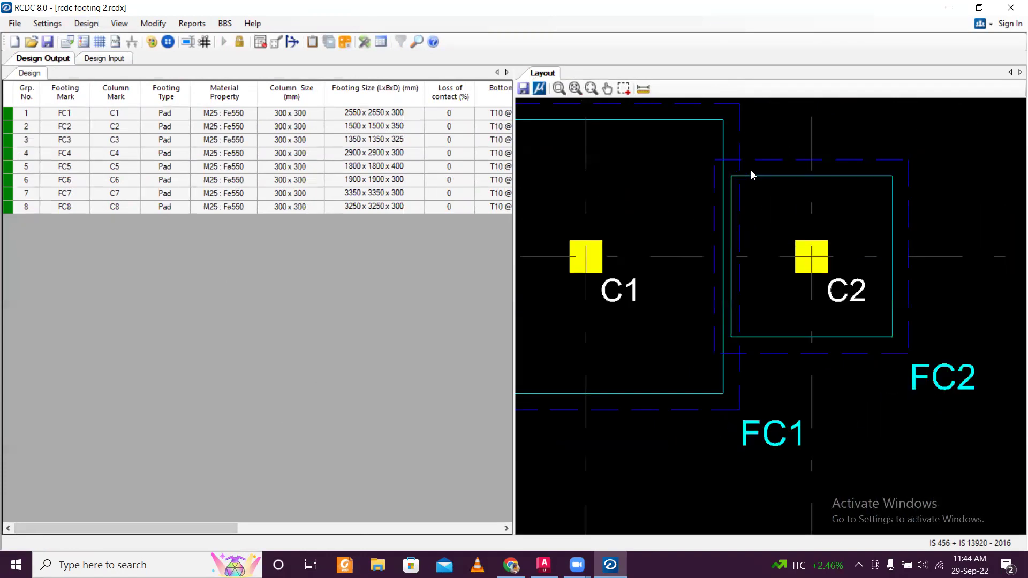
{"action": "scroll", "coordinate": [751, 176], "scroll_direction": "down", "scroll_amount": 4}
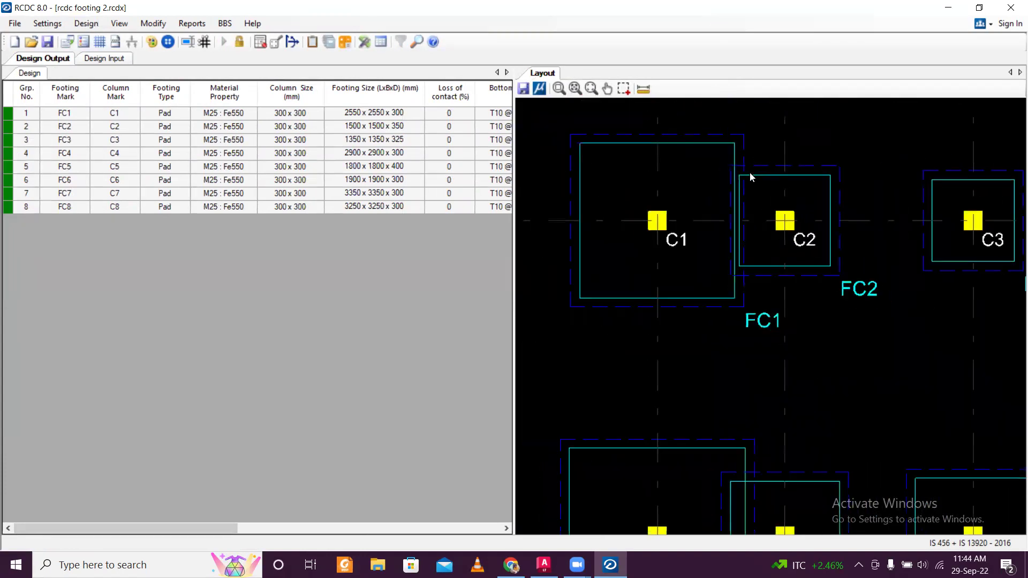
{"action": "scroll", "coordinate": [750, 172], "scroll_direction": "down", "scroll_amount": 5}
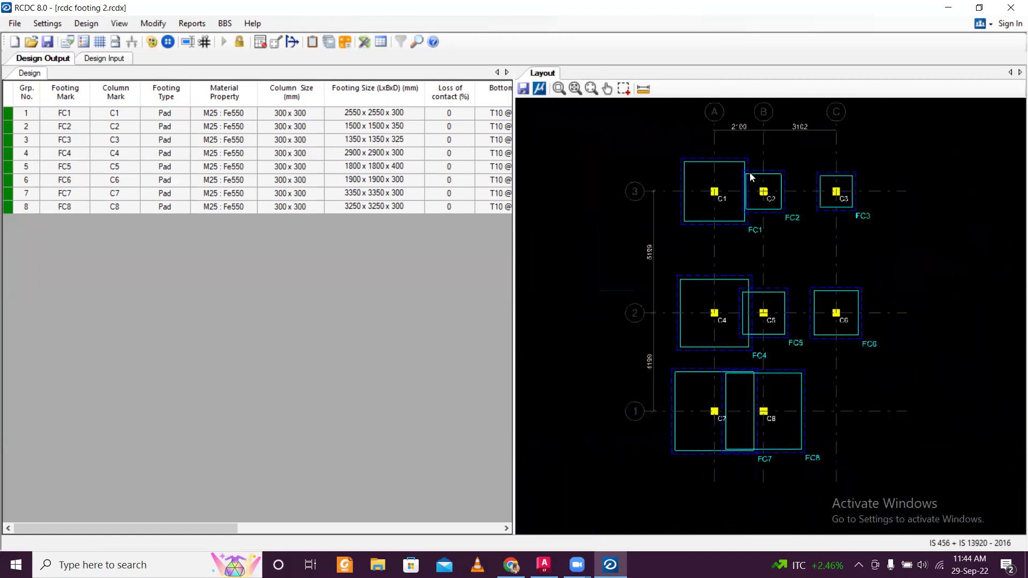
{"action": "scroll", "coordinate": [743, 278], "scroll_direction": "up", "scroll_amount": 3}
{"action": "scroll", "coordinate": [744, 279], "scroll_direction": "up", "scroll_amount": 4}
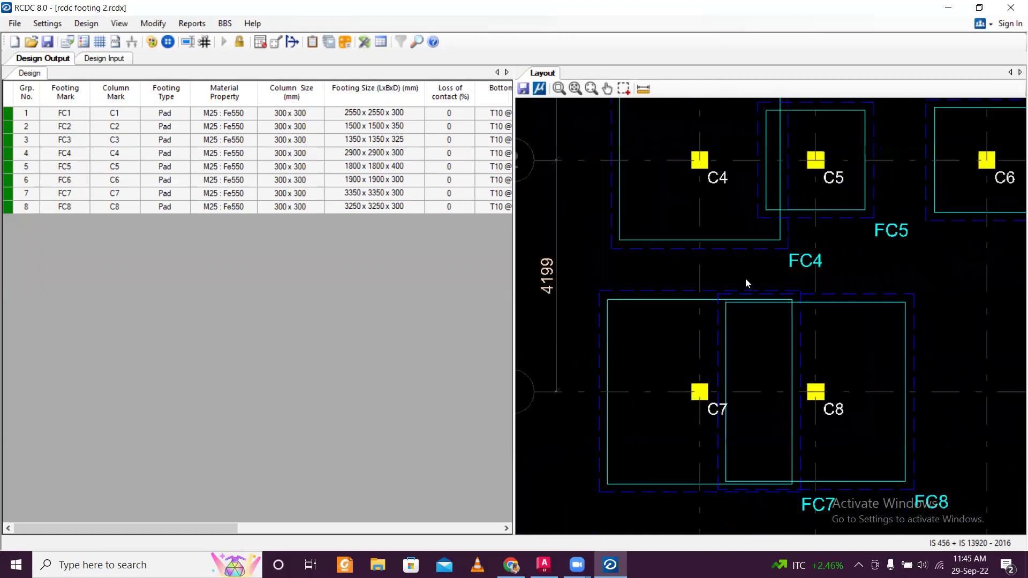
{"action": "scroll", "coordinate": [744, 279], "scroll_direction": "down", "scroll_amount": 3}
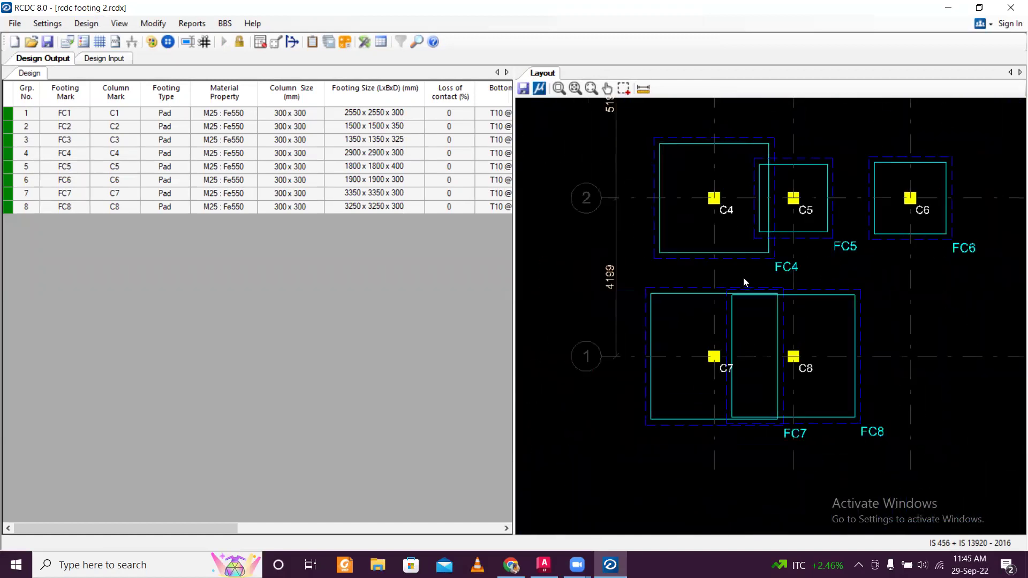
{"action": "scroll", "coordinate": [743, 277], "scroll_direction": "up", "scroll_amount": 1}
{"action": "scroll", "coordinate": [743, 276], "scroll_direction": "down", "scroll_amount": 3}
{"action": "scroll", "coordinate": [743, 285], "scroll_direction": "down", "scroll_amount": 2}
{"action": "scroll", "coordinate": [736, 324], "scroll_direction": "up", "scroll_amount": 2}
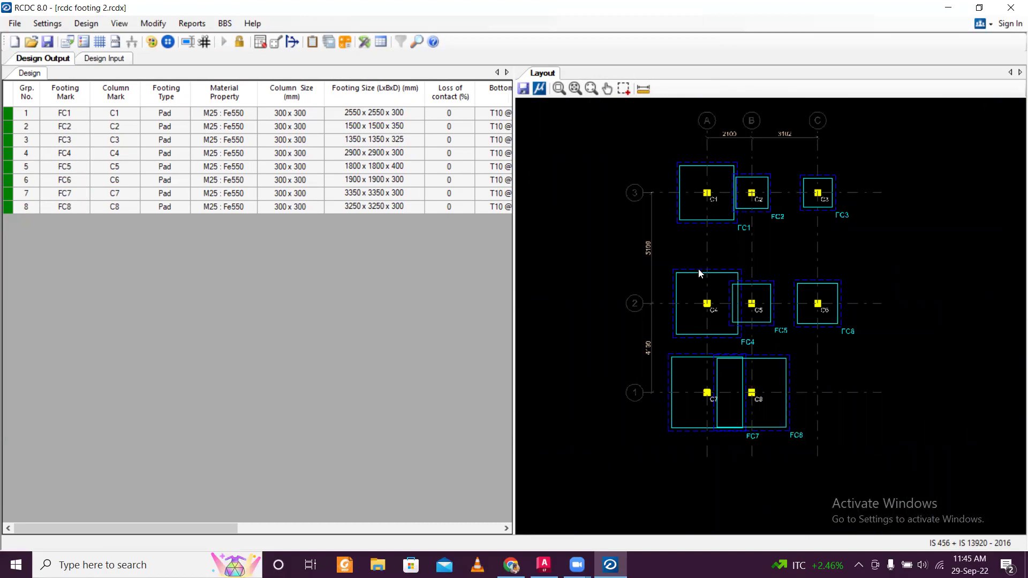
{"action": "scroll", "coordinate": [698, 272], "scroll_direction": "up", "scroll_amount": 3}
{"action": "scroll", "coordinate": [699, 273], "scroll_direction": "down", "scroll_amount": 2}
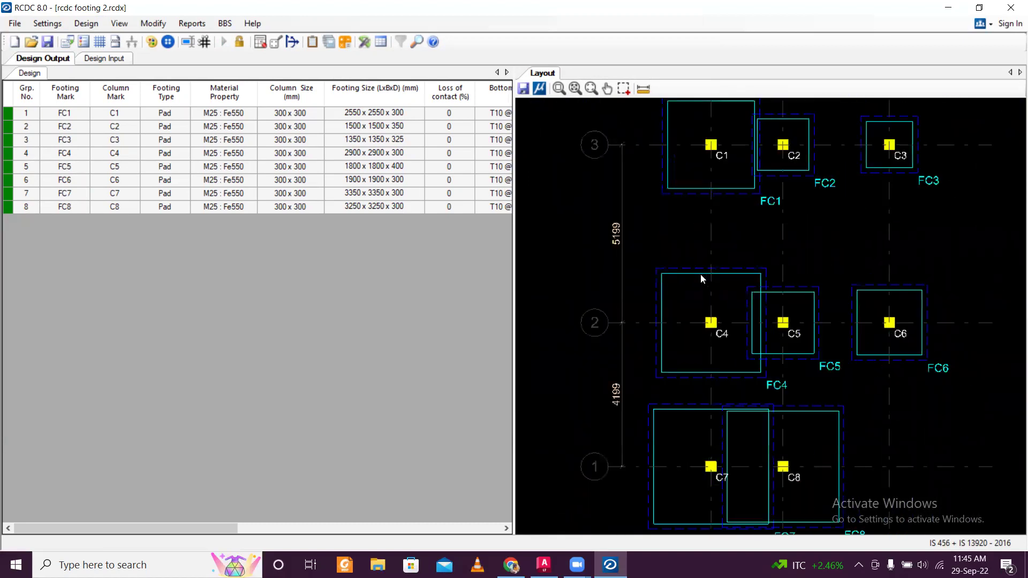
{"action": "scroll", "coordinate": [701, 283], "scroll_direction": "up", "scroll_amount": 2}
{"action": "scroll", "coordinate": [711, 289], "scroll_direction": "down", "scroll_amount": 2}
{"action": "scroll", "coordinate": [749, 314], "scroll_direction": "up", "scroll_amount": 1}
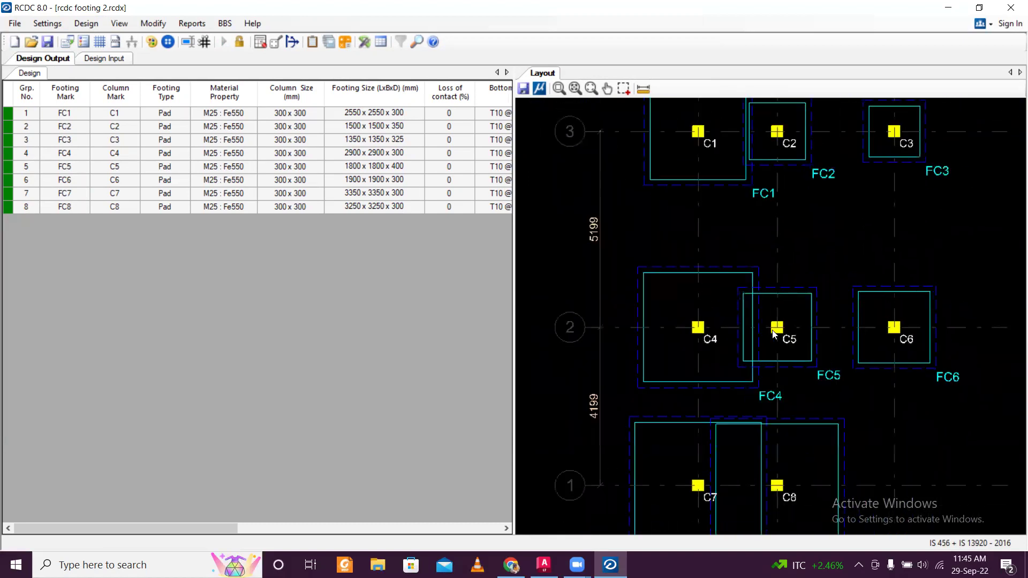
Examine the footing layout up close, comparing the edges of FC4 and FC5, FC1 and FC2, and FC7 and FC8.
{"action": "scroll", "coordinate": [773, 332], "scroll_direction": "up", "scroll_amount": 1}
{"action": "scroll", "coordinate": [774, 332], "scroll_direction": "down", "scroll_amount": 2}
{"action": "scroll", "coordinate": [814, 383], "scroll_direction": "up", "scroll_amount": 1}
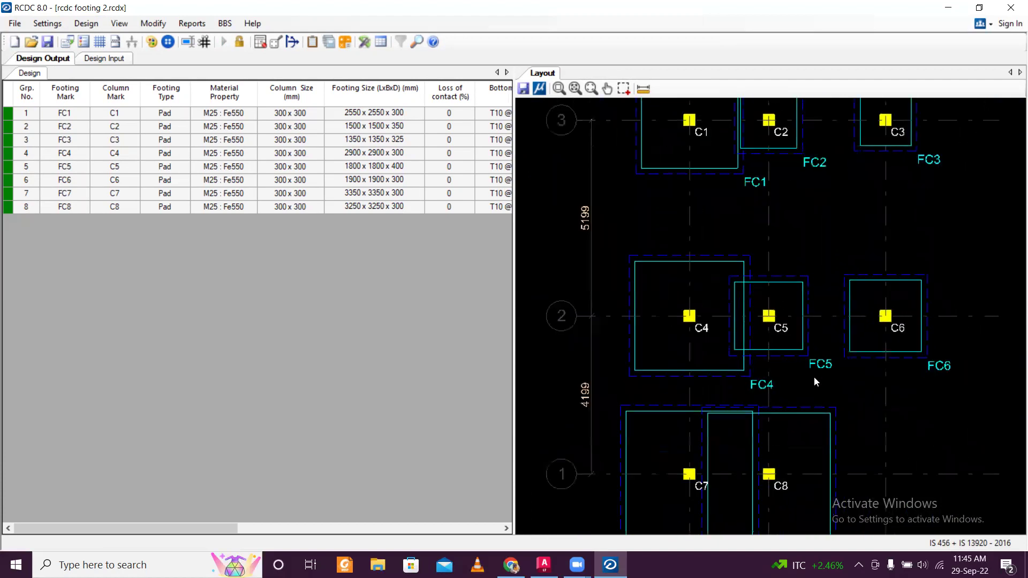
{"action": "scroll", "coordinate": [728, 355], "scroll_direction": "up", "scroll_amount": 4}
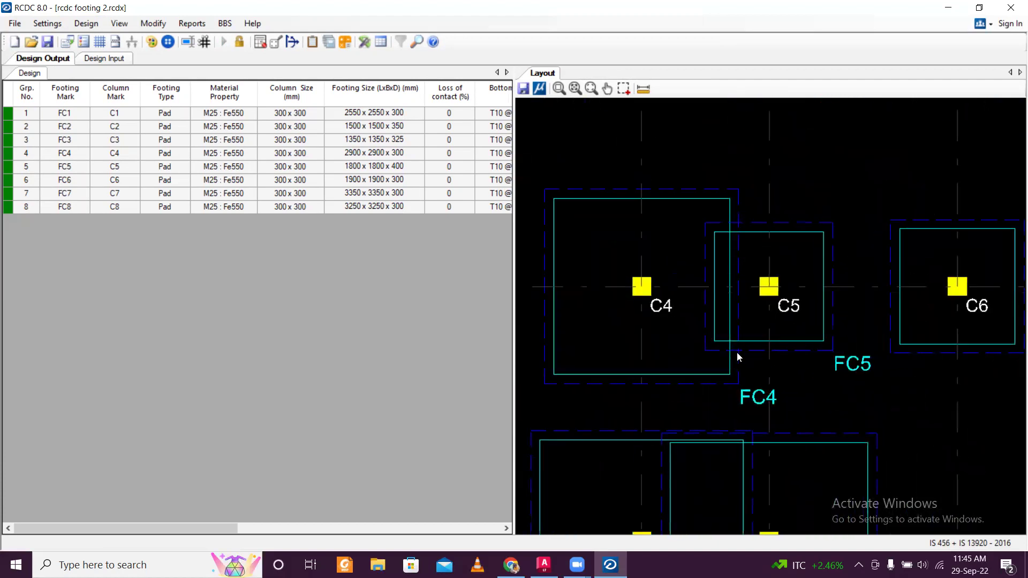
{"action": "scroll", "coordinate": [736, 353], "scroll_direction": "down", "scroll_amount": 4}
{"action": "scroll", "coordinate": [756, 338], "scroll_direction": "down", "scroll_amount": 1}
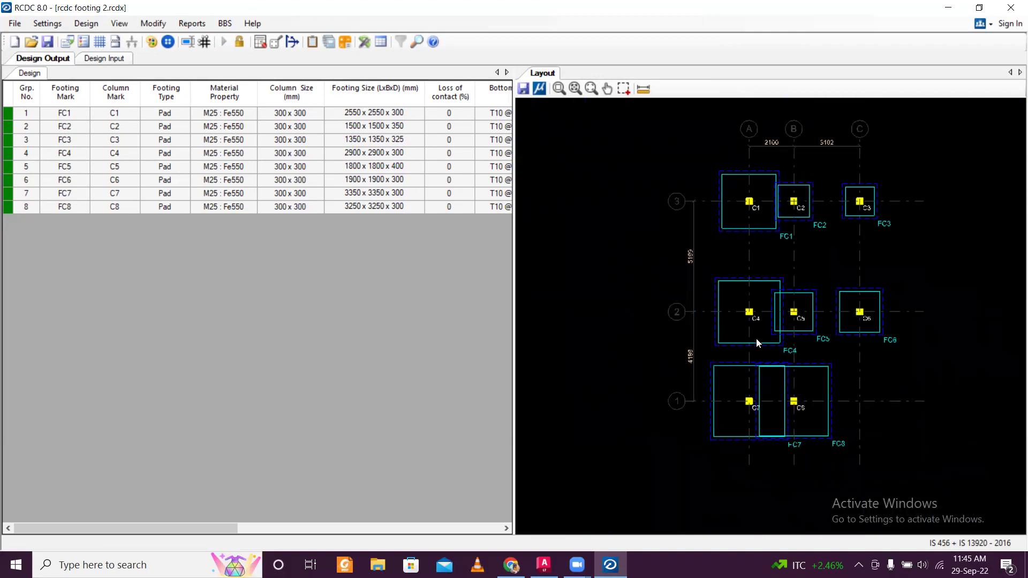
{"action": "scroll", "coordinate": [771, 324], "scroll_direction": "up", "scroll_amount": 1}
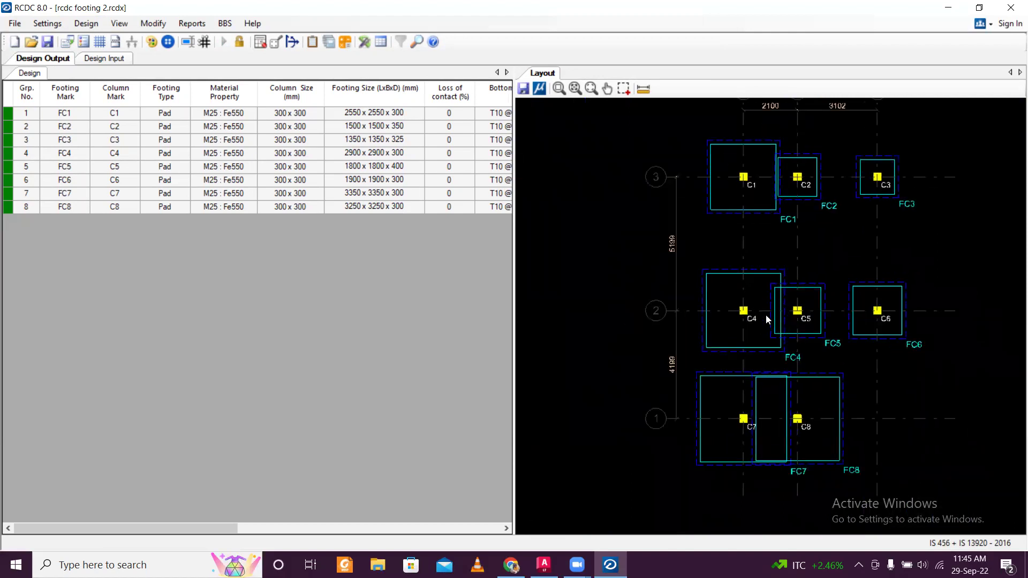
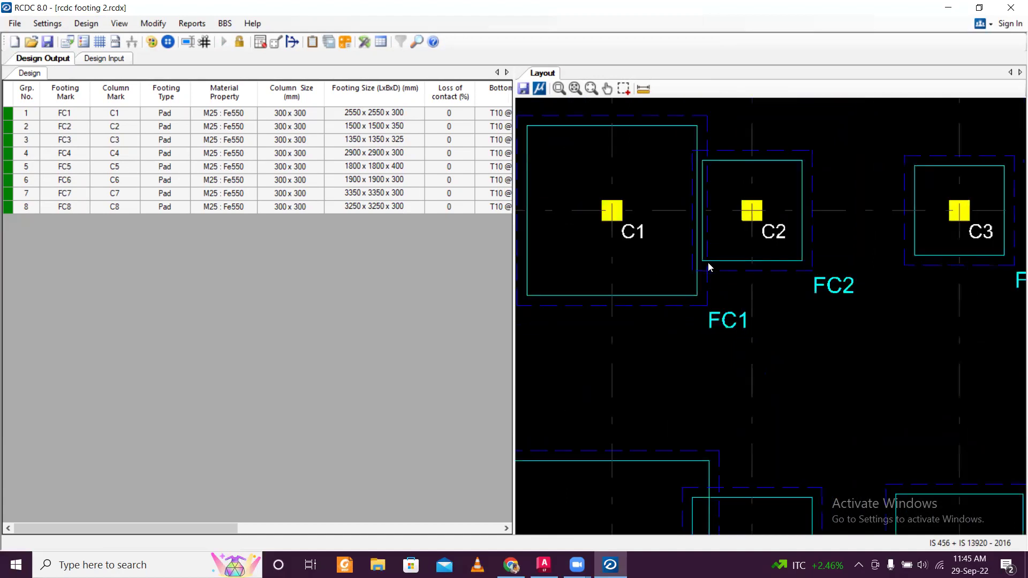
{"action": "scroll", "coordinate": [703, 255], "scroll_direction": "down", "scroll_amount": 2}
{"action": "scroll", "coordinate": [702, 256], "scroll_direction": "down", "scroll_amount": 4}
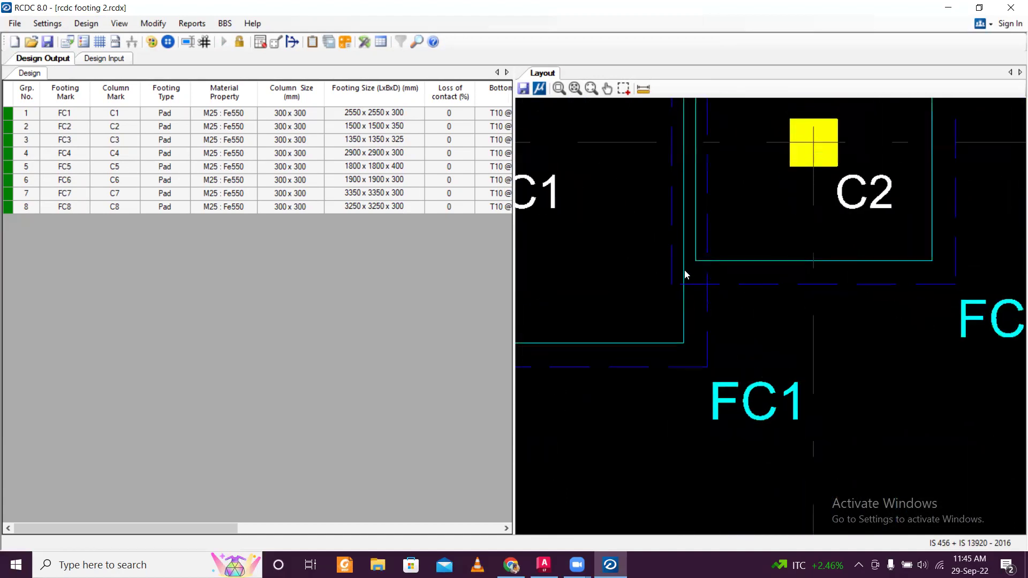
{"action": "scroll", "coordinate": [726, 275], "scroll_direction": "up", "scroll_amount": 1}
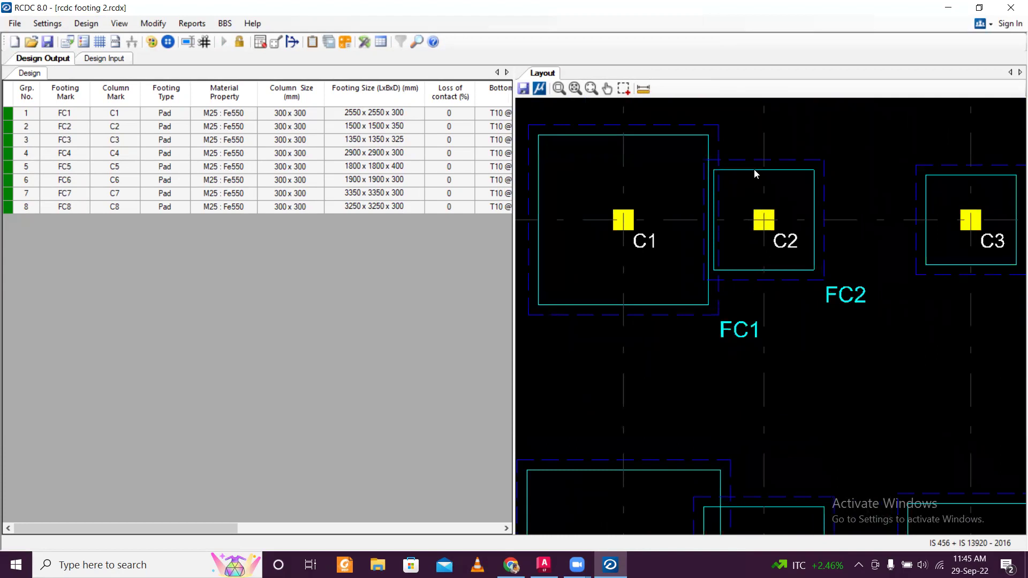
{"action": "scroll", "coordinate": [803, 230], "scroll_direction": "down", "scroll_amount": 4}
{"action": "scroll", "coordinate": [741, 324], "scroll_direction": "up", "scroll_amount": 2}
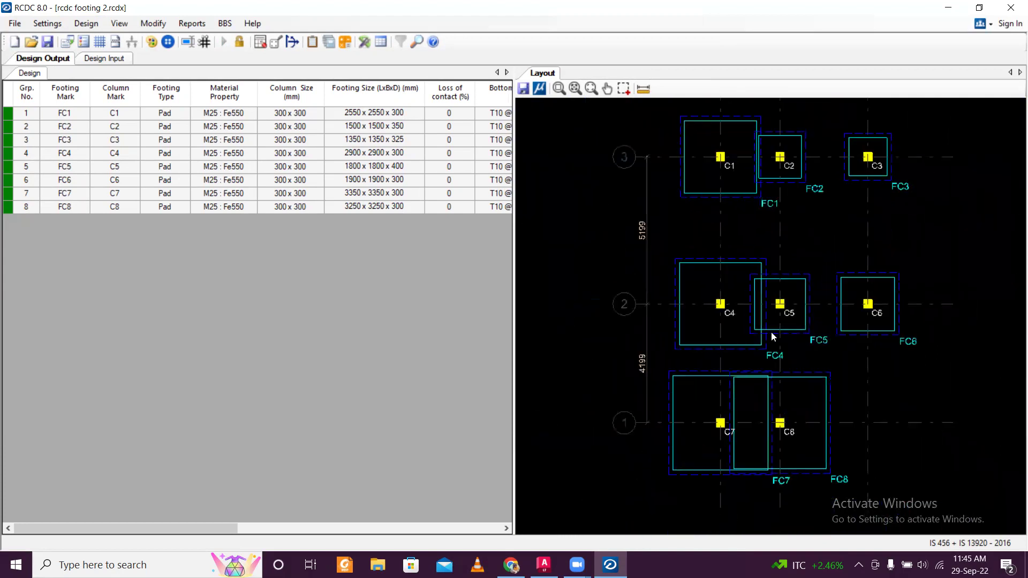
{"action": "scroll", "coordinate": [771, 333], "scroll_direction": "down", "scroll_amount": 1}
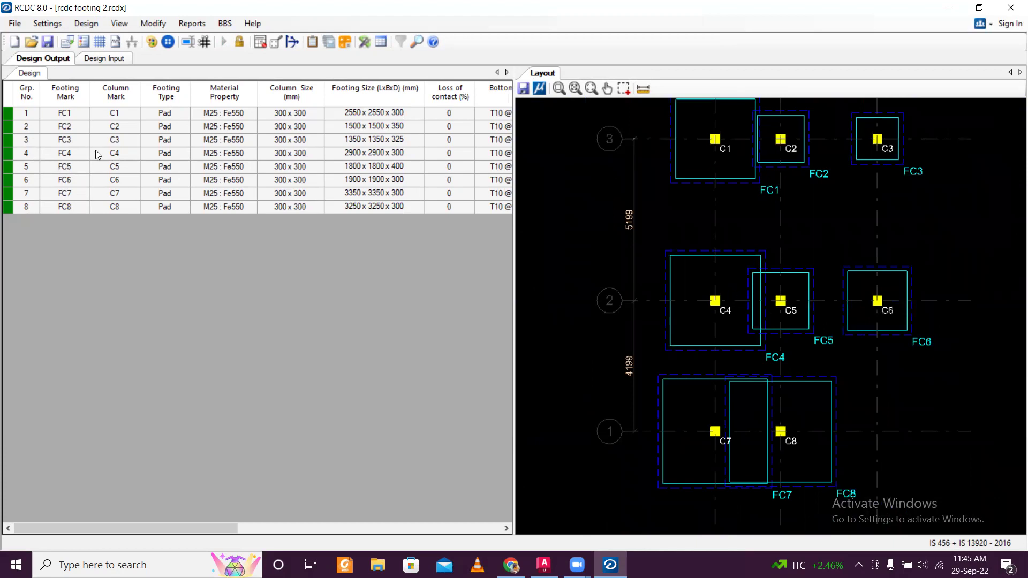
Redesign footing FC4 with length and width 2700 mm and depth 500 mm, and accept the design.
{"action": "left_click", "coordinate": [75, 156]}
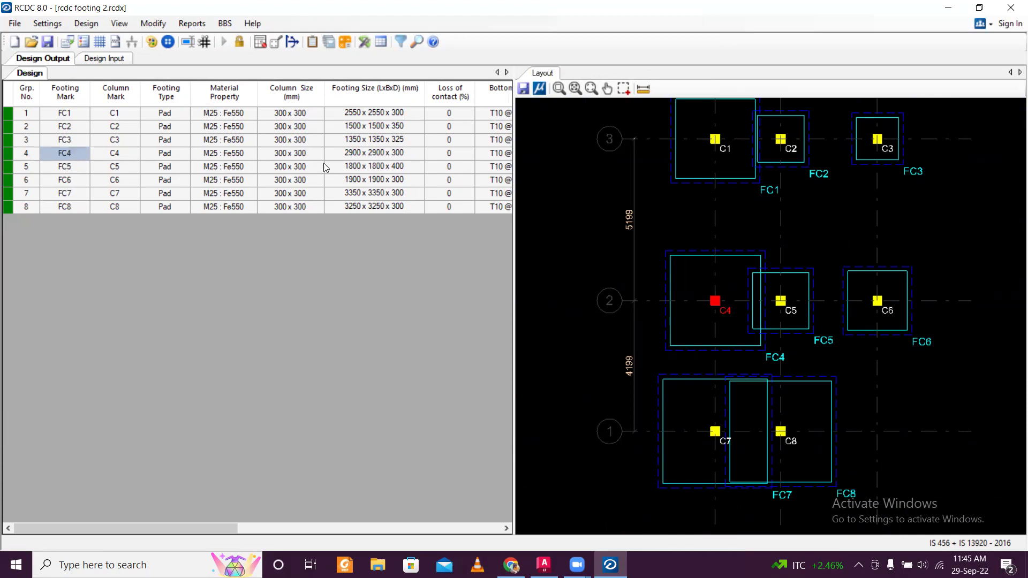
{"action": "left_click", "coordinate": [307, 155]}
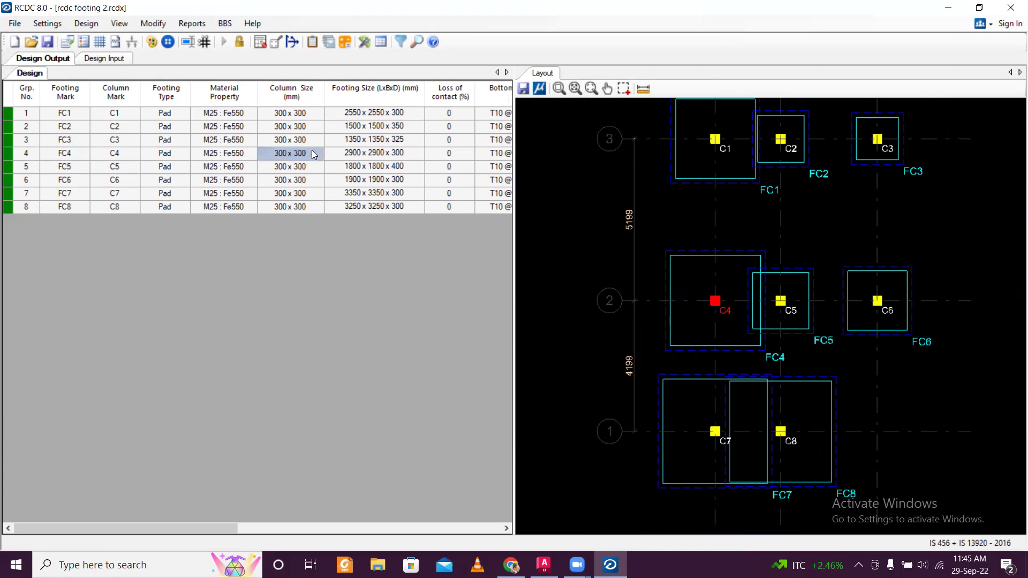
{"action": "right_click", "coordinate": [67, 157]}
{"action": "left_click", "coordinate": [79, 161]}
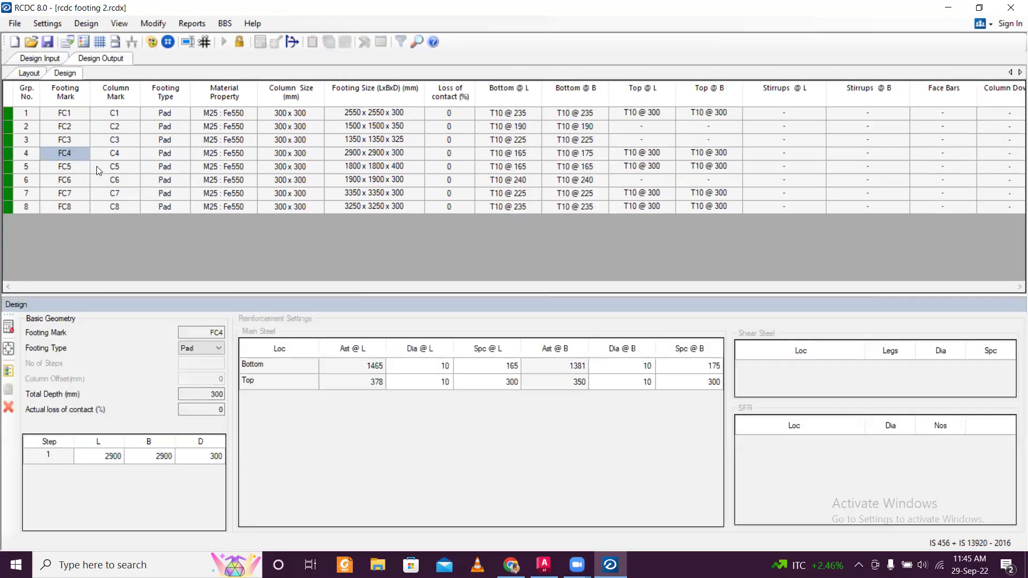
{"action": "left_click", "coordinate": [201, 455]}
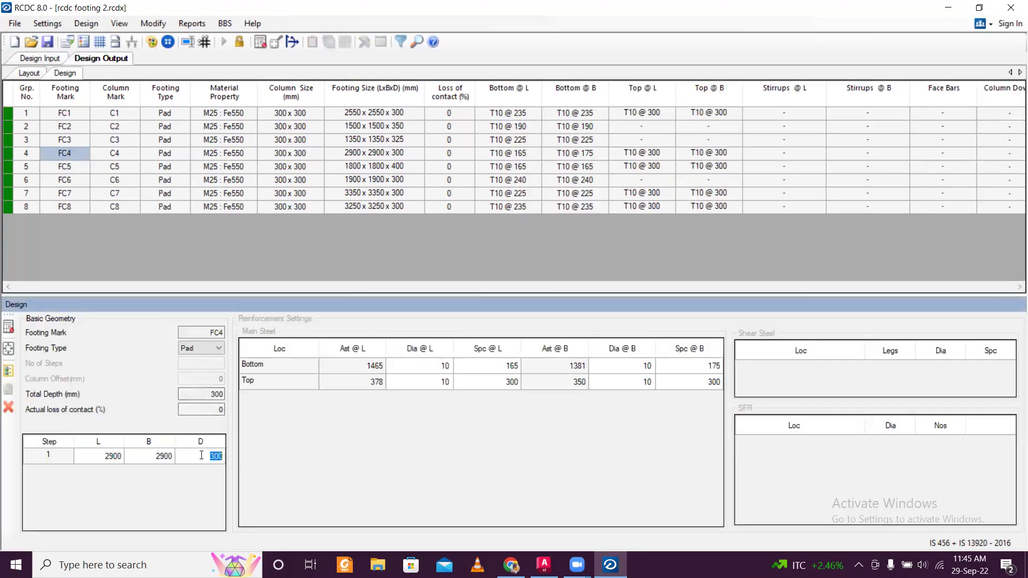
{"action": "type", "text": "5"}
{"action": "left_click", "coordinate": [97, 456]}
{"action": "type", "text": "2700"}
{"action": "left_click", "coordinate": [163, 456]}
{"action": "type", "text": "2700"}
{"action": "left_click", "coordinate": [11, 328]}
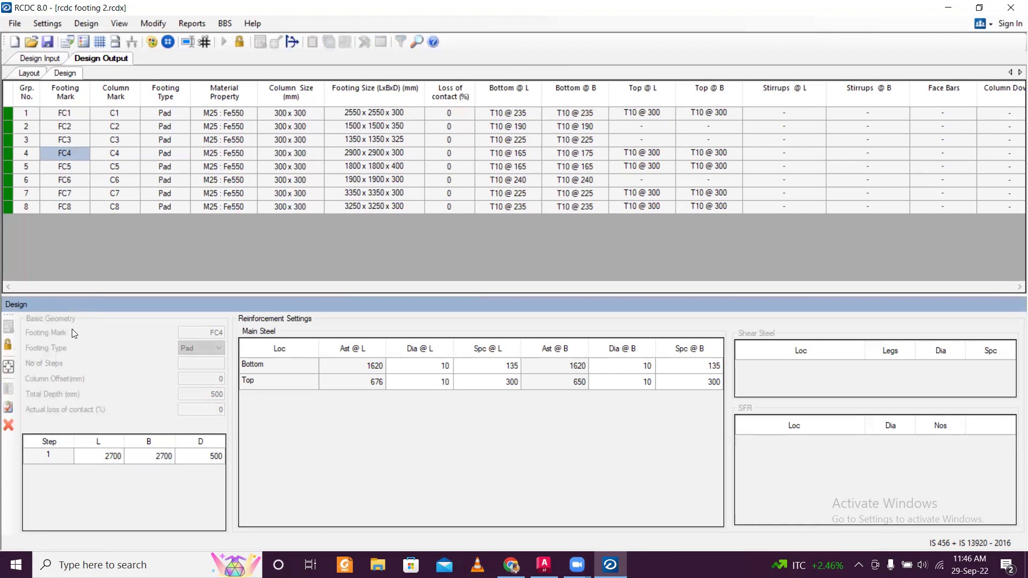
{"action": "left_click", "coordinate": [8, 406]}
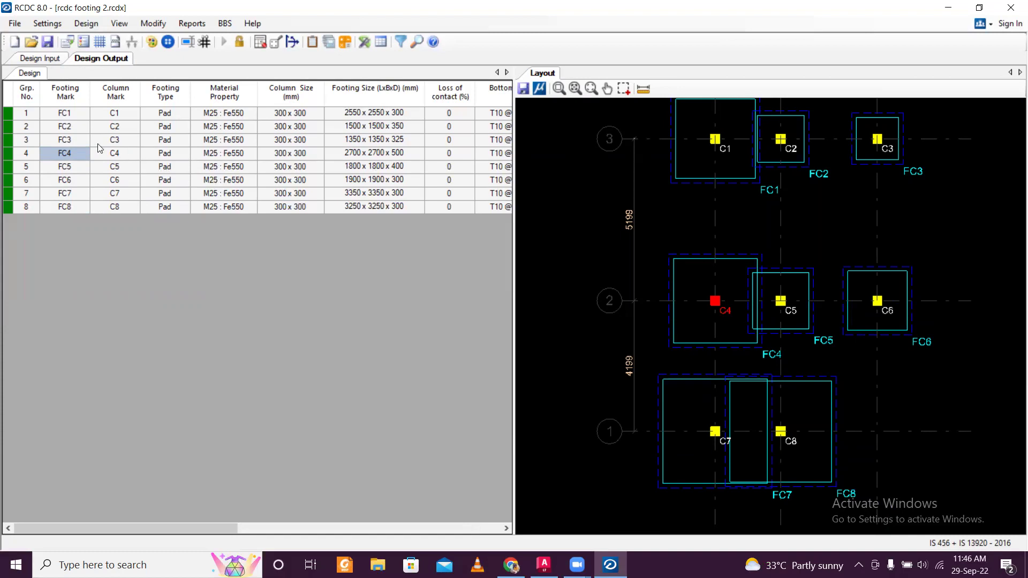
Redesign footing FC4 with length and width 2600 mm, accept it, and check its clearance to FC5 in the layout.
{"action": "right_click", "coordinate": [84, 158]}
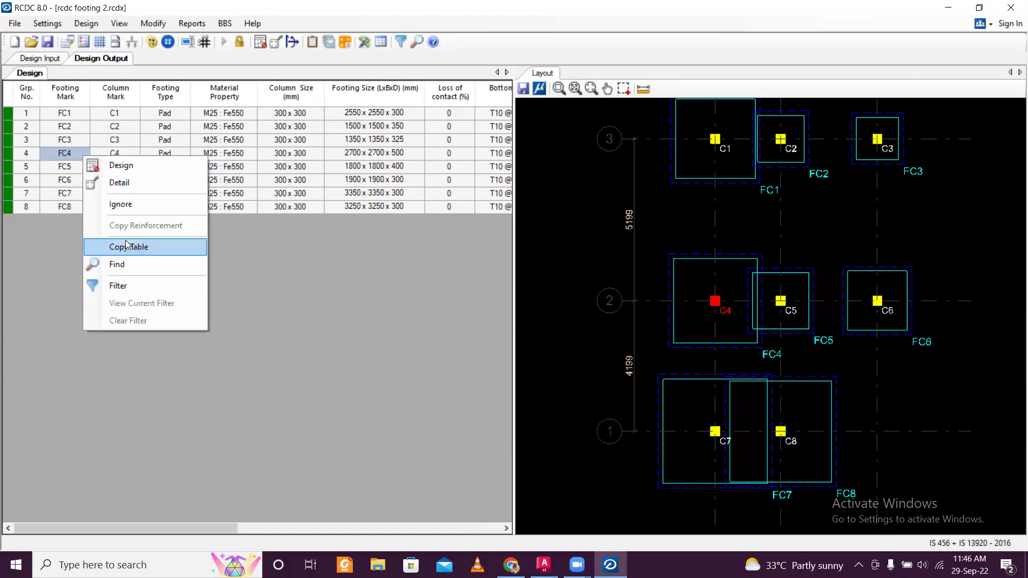
{"action": "left_click", "coordinate": [122, 182]}
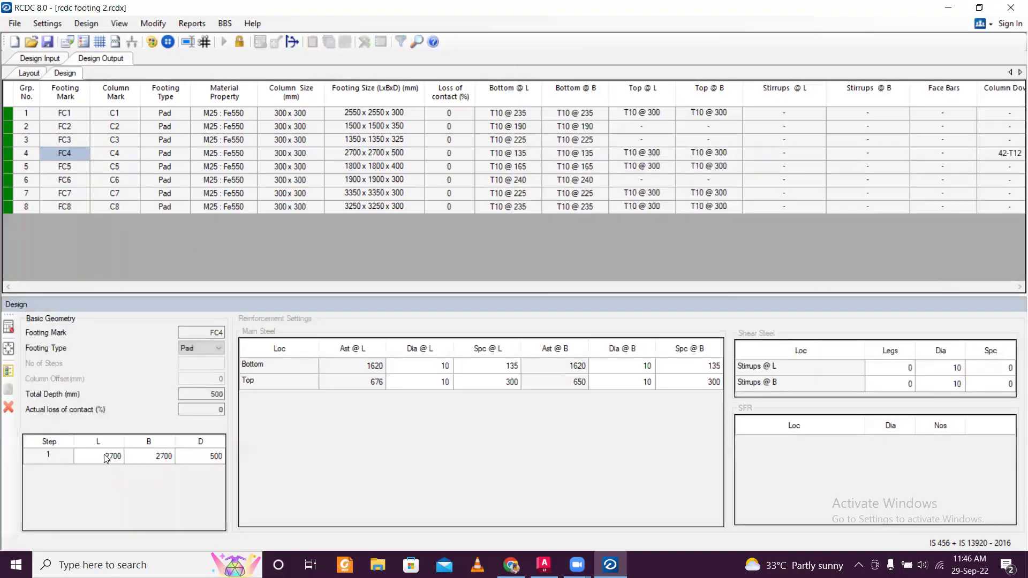
{"action": "left_click", "coordinate": [92, 457]}
{"action": "type", "text": "260"}
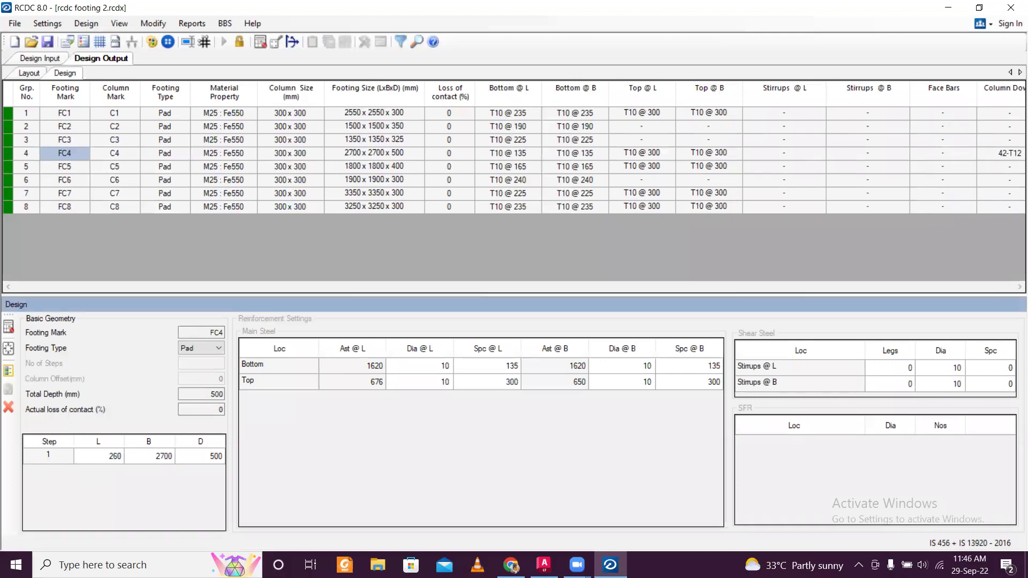
{"action": "left_click", "coordinate": [154, 461]}
{"action": "type", "text": "2600"}
{"action": "left_click", "coordinate": [8, 328]}
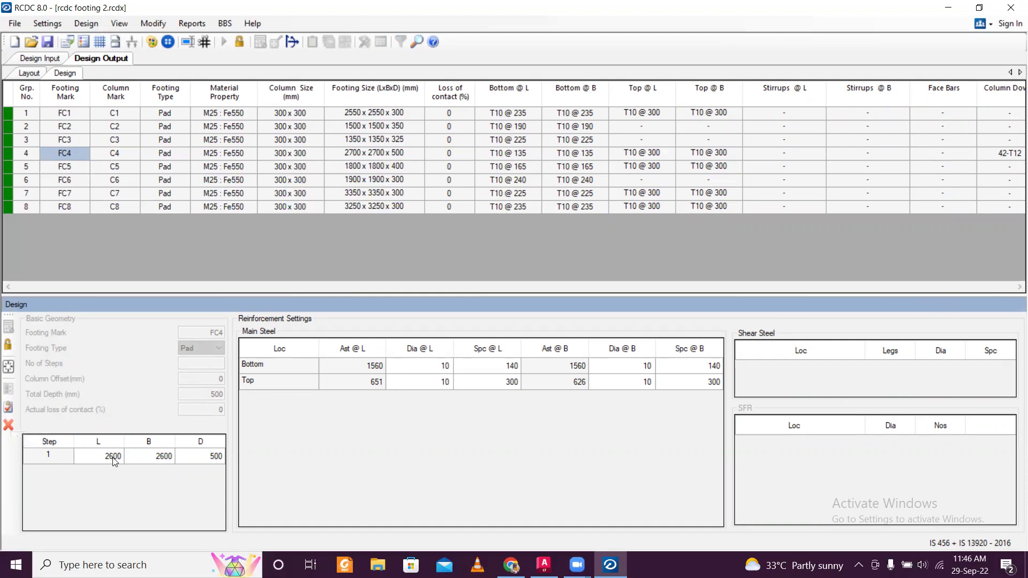
{"action": "left_click", "coordinate": [10, 406]}
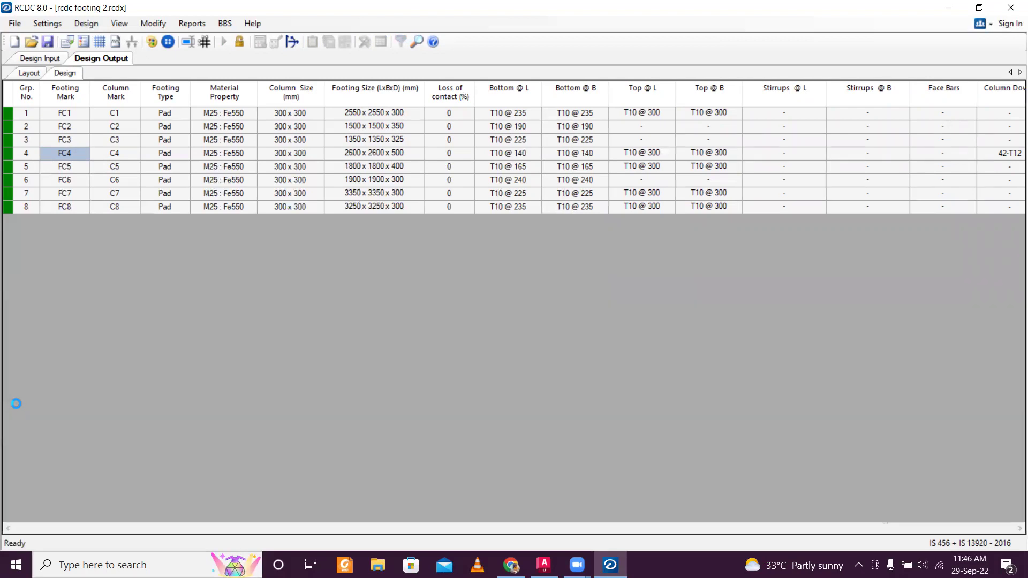
{"action": "scroll", "coordinate": [766, 304], "scroll_direction": "up", "scroll_amount": 3}
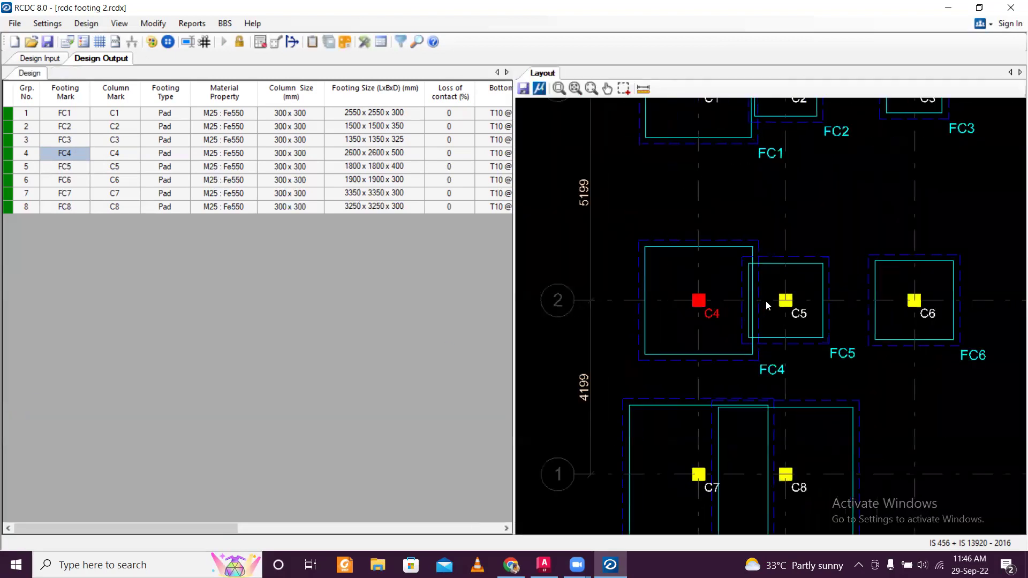
{"action": "scroll", "coordinate": [765, 302], "scroll_direction": "down", "scroll_amount": 3}
Redesign footing FC4 with length and width 2500 mm and accept the design.
{"action": "left_click", "coordinate": [79, 155]}
{"action": "right_click", "coordinate": [79, 155]}
{"action": "left_click", "coordinate": [95, 163]}
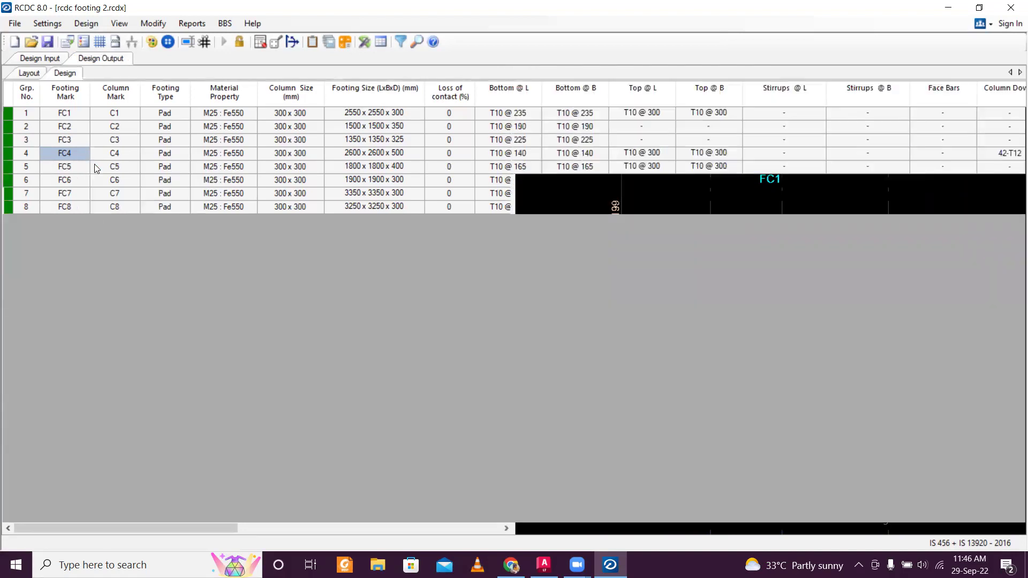
{"action": "left_click", "coordinate": [83, 456]}
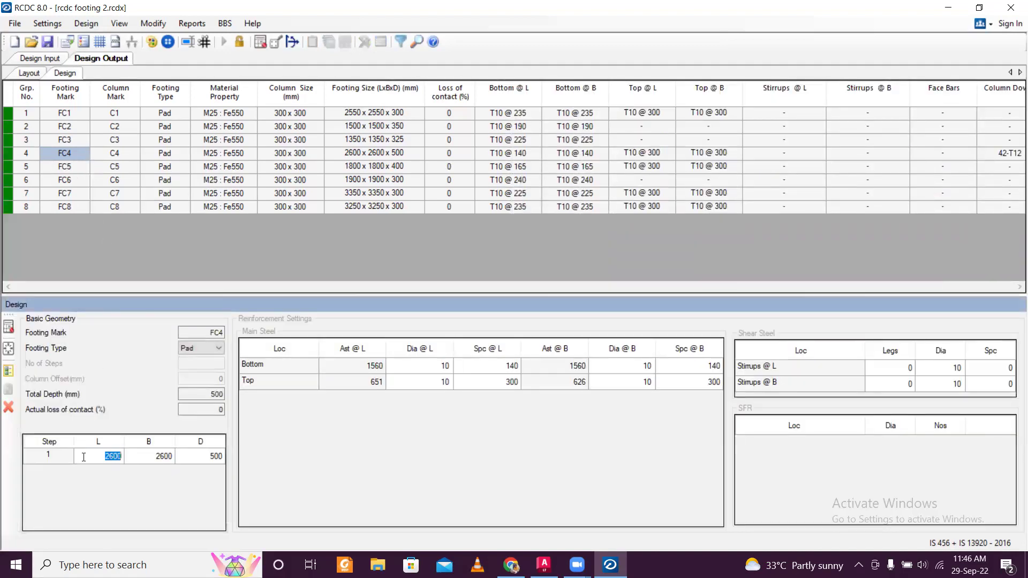
{"action": "type", "text": "25"}
{"action": "left_click", "coordinate": [143, 455]}
{"action": "type", "text": "2"}
{"action": "left_click", "coordinate": [8, 327]}
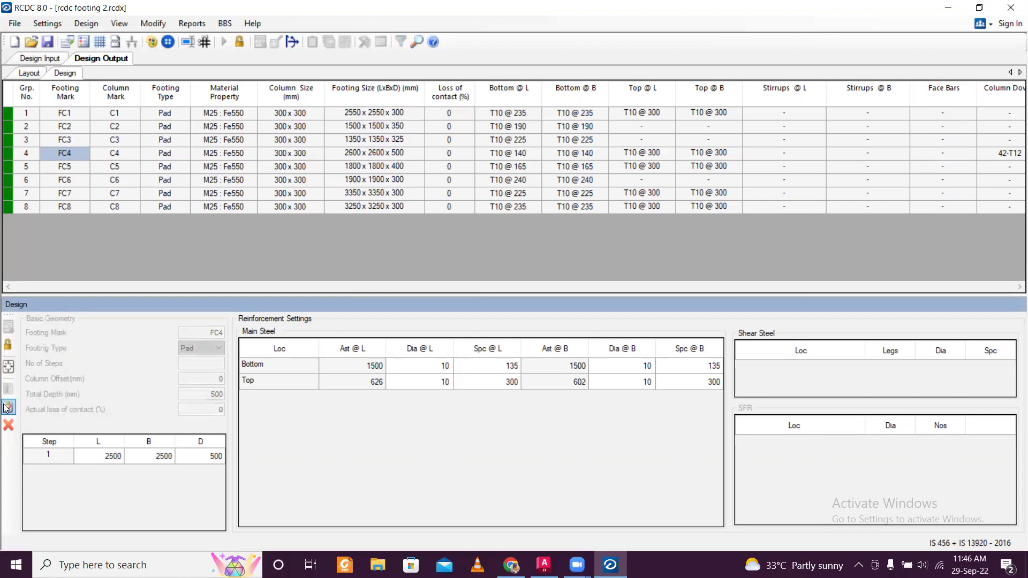
{"action": "left_click", "coordinate": [8, 406]}
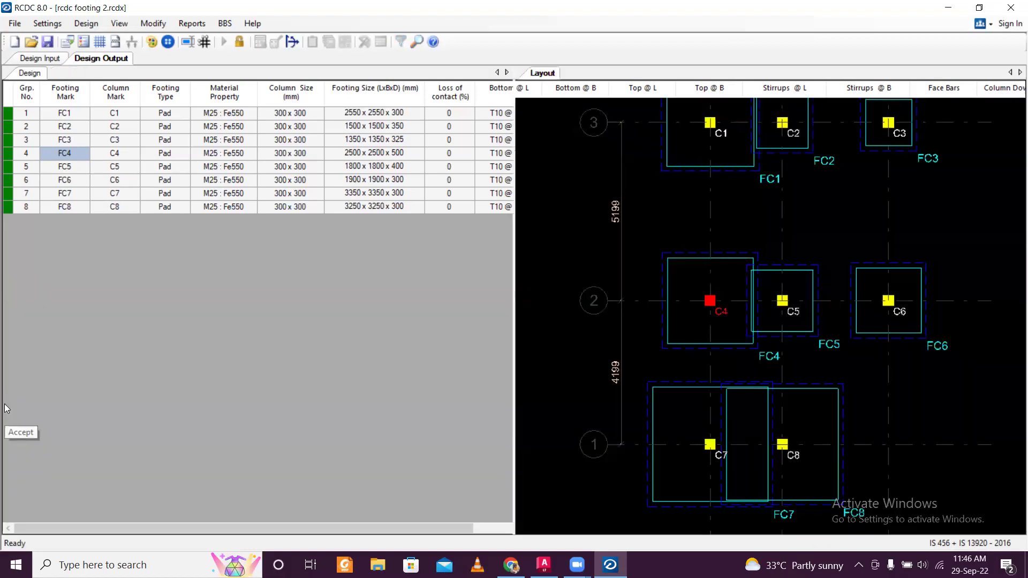
Inspect the shared edge between footings FC4 and FC5 in the layout for overlap.
{"action": "scroll", "coordinate": [770, 321], "scroll_direction": "up", "scroll_amount": 4}
{"action": "scroll", "coordinate": [685, 369], "scroll_direction": "up", "scroll_amount": 3}
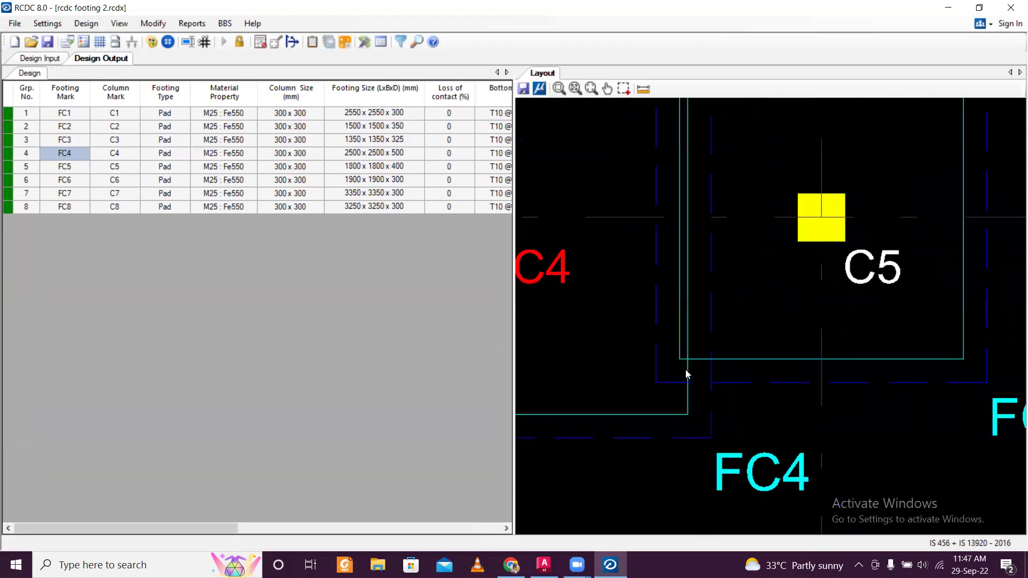
{"action": "scroll", "coordinate": [686, 369], "scroll_direction": "down", "scroll_amount": 2}
{"action": "scroll", "coordinate": [686, 369], "scroll_direction": "down", "scroll_amount": 2}
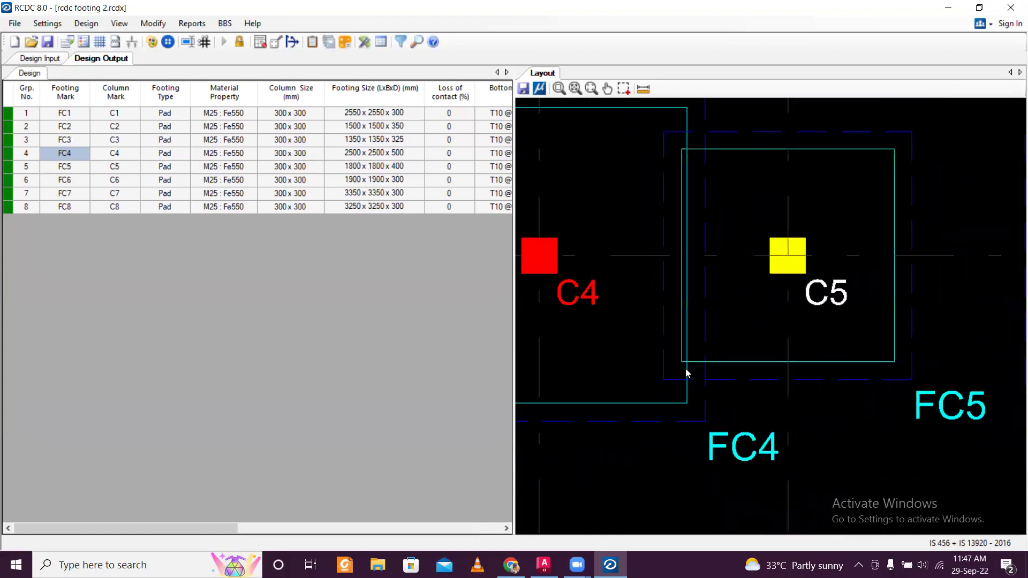
{"action": "scroll", "coordinate": [687, 368], "scroll_direction": "up", "scroll_amount": 3}
{"action": "scroll", "coordinate": [687, 367], "scroll_direction": "down", "scroll_amount": 3}
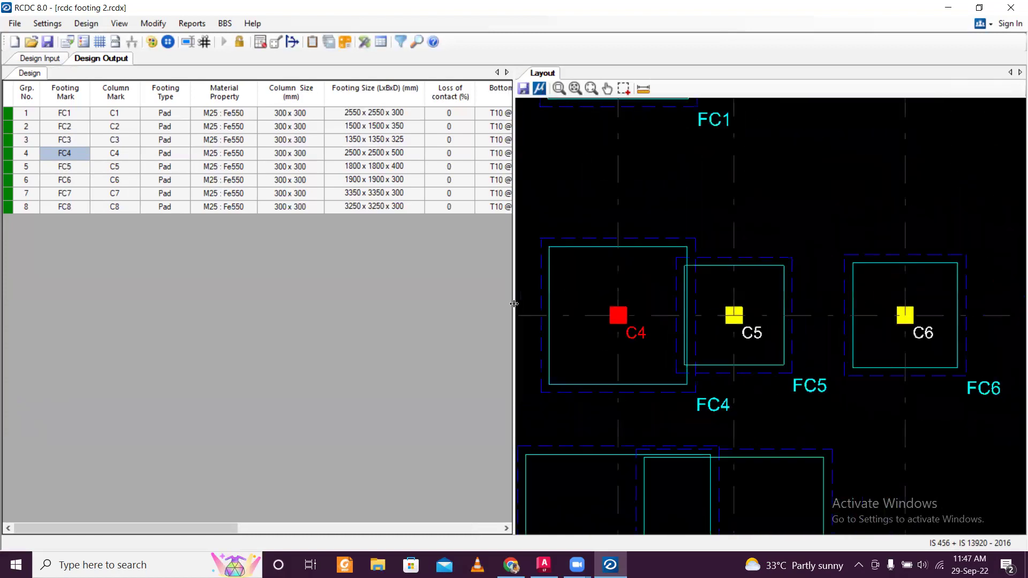
Try to redesign footing FC4 with length and width 2400 mm.
{"action": "right_click", "coordinate": [60, 152]}
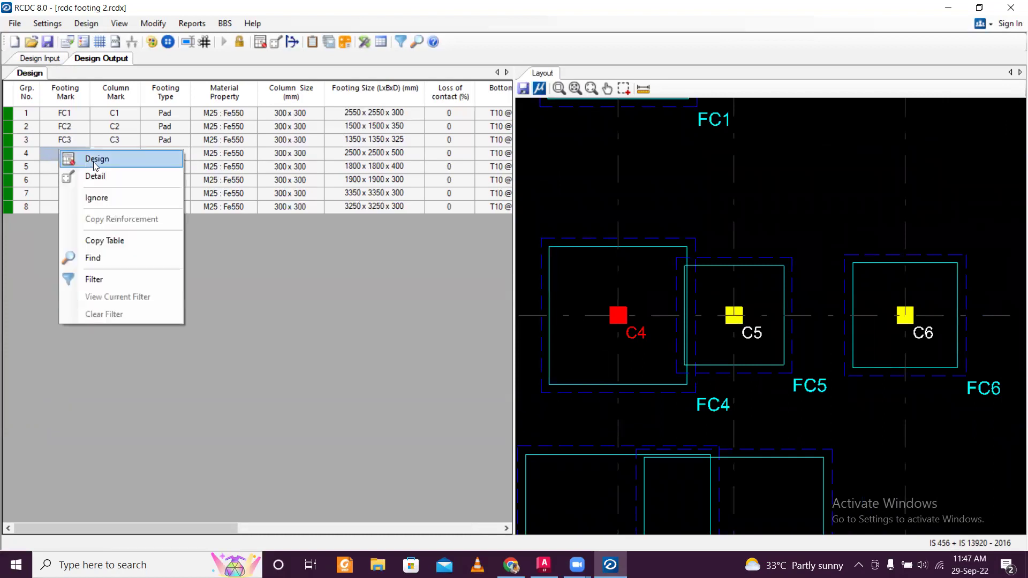
{"action": "left_click", "coordinate": [95, 159]}
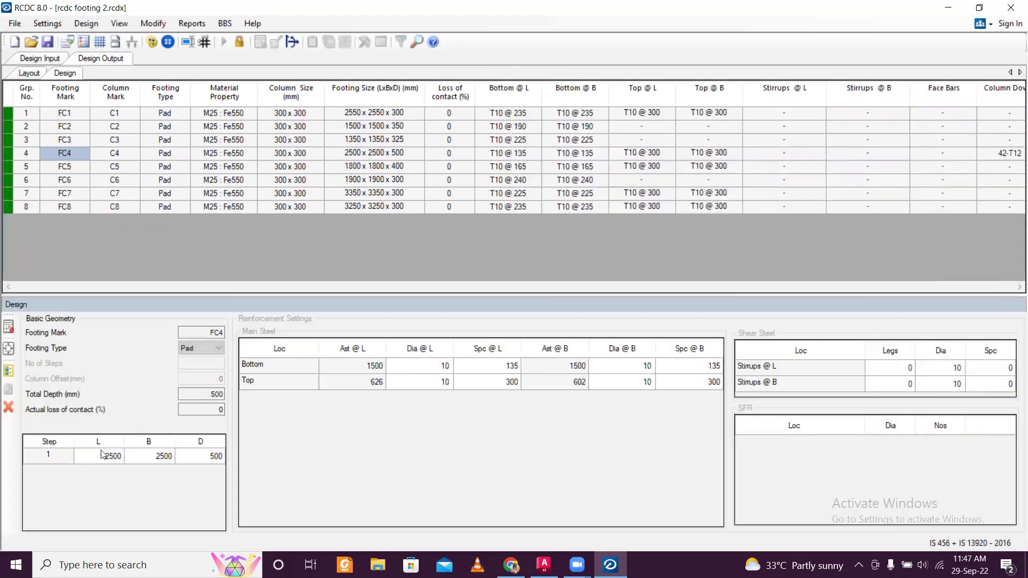
{"action": "left_click", "coordinate": [100, 458]}
{"action": "type", "text": "2400"}
{"action": "left_click", "coordinate": [132, 461]}
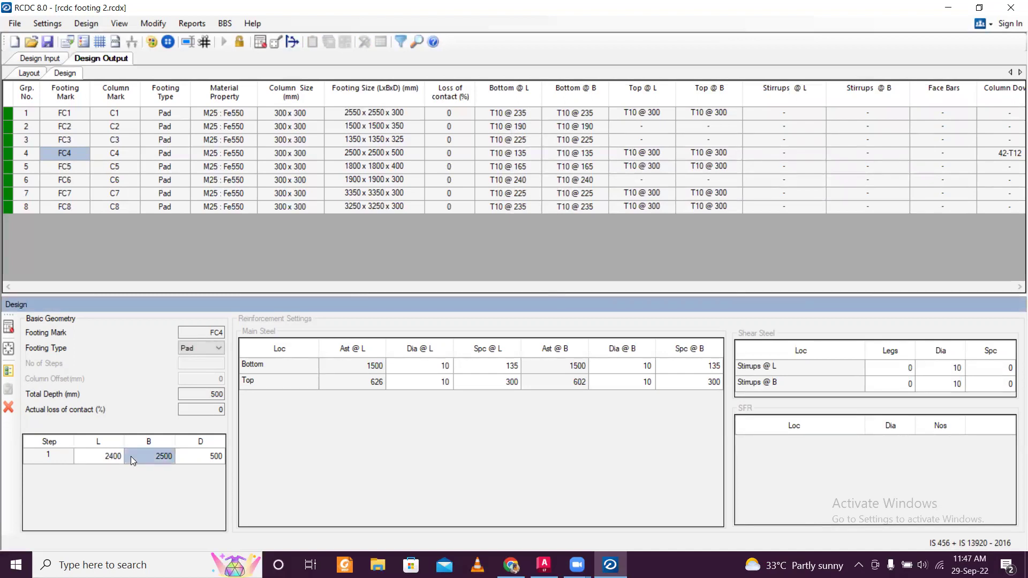
{"action": "type", "text": "2400"}
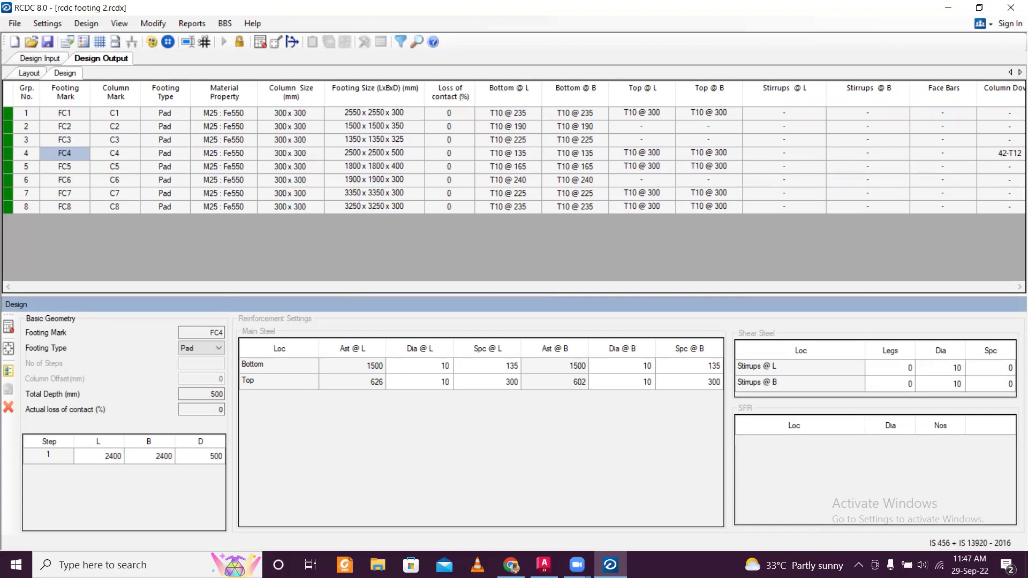
{"action": "left_click", "coordinate": [8, 328]}
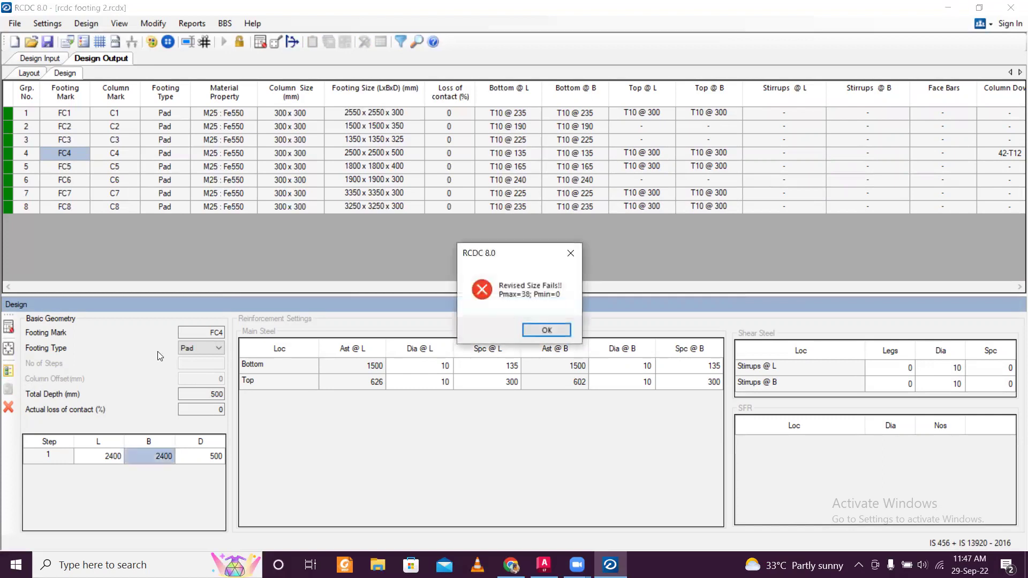
{"action": "left_click", "coordinate": [545, 330]}
Redesign footing FC4 with length and width 2450 mm and accept the design.
{"action": "left_click", "coordinate": [113, 456]}
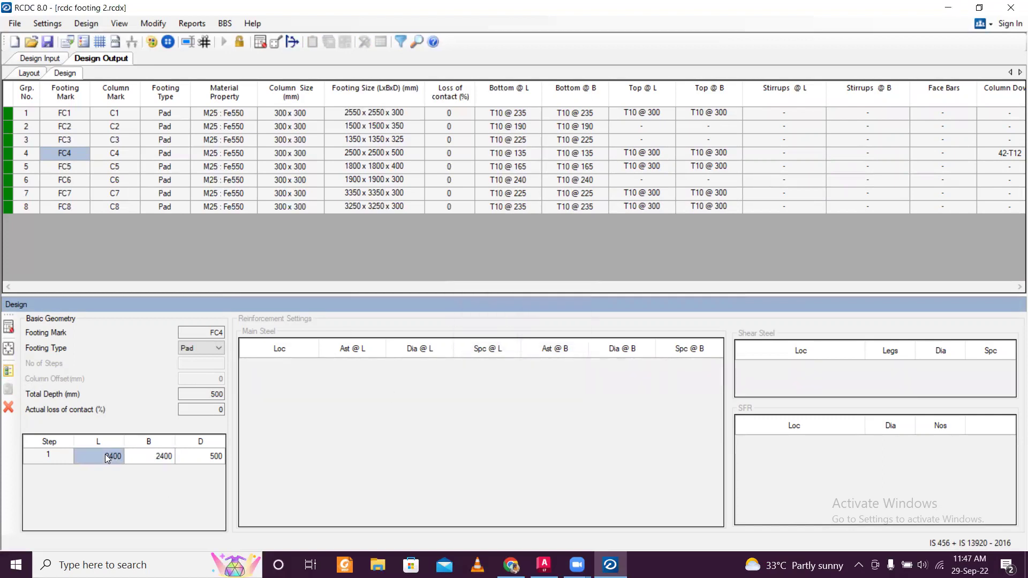
{"action": "type", "text": "2450"}
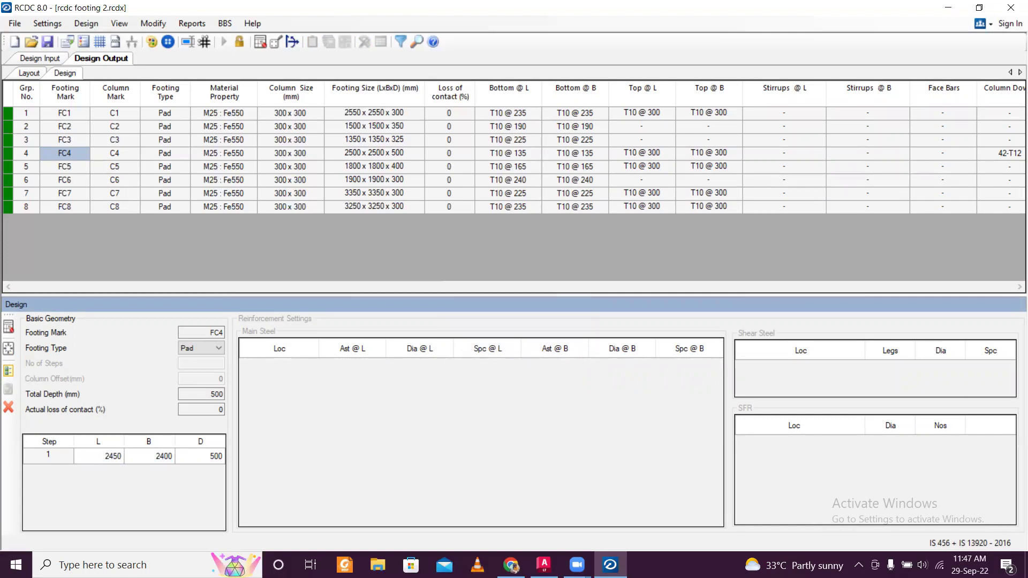
{"action": "left_click", "coordinate": [148, 455]}
{"action": "type", "text": "2450"}
{"action": "left_click", "coordinate": [8, 327]}
{"action": "left_click", "coordinate": [8, 405]}
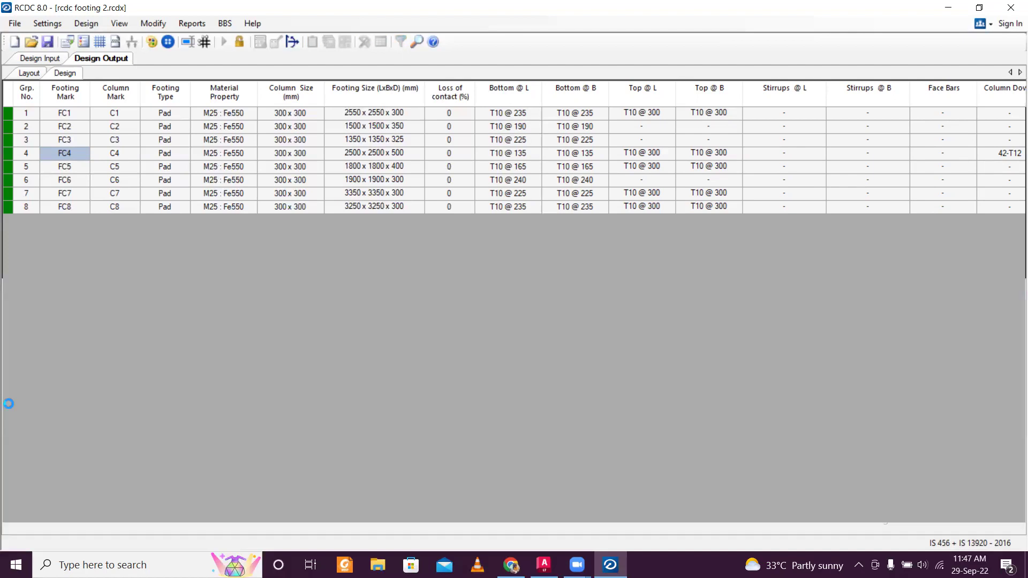
{"action": "scroll", "coordinate": [709, 365], "scroll_direction": "up", "scroll_amount": 3}
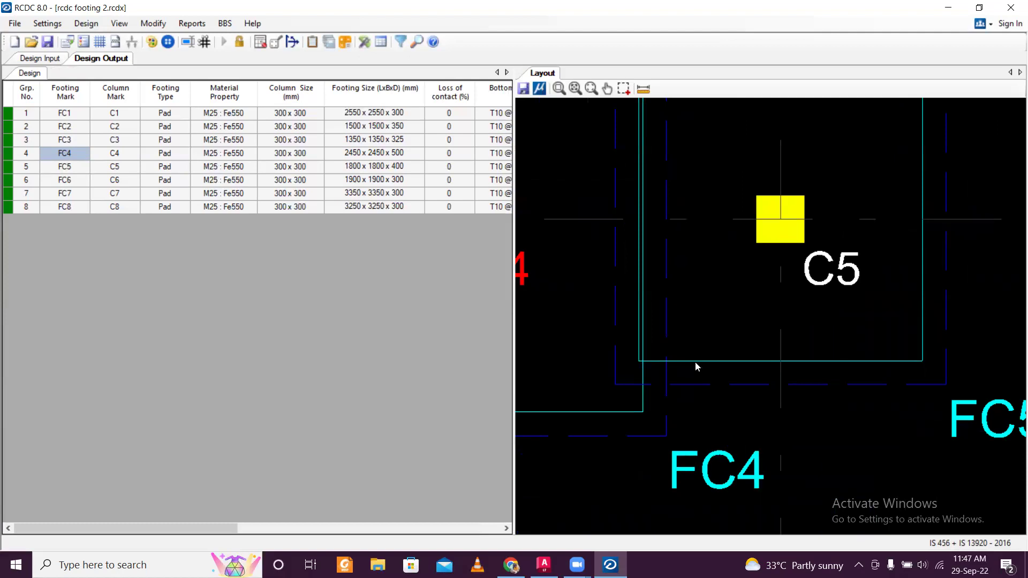
Open the design of footing FC5 and set its depth to 500 mm.
{"action": "left_click", "coordinate": [73, 168]}
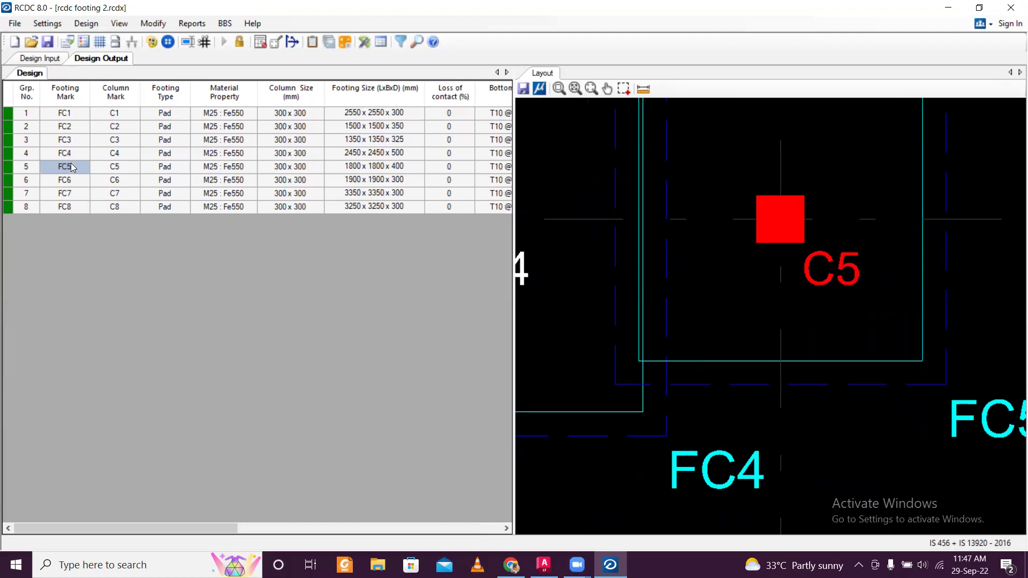
{"action": "scroll", "coordinate": [704, 358], "scroll_direction": "down", "scroll_amount": 2}
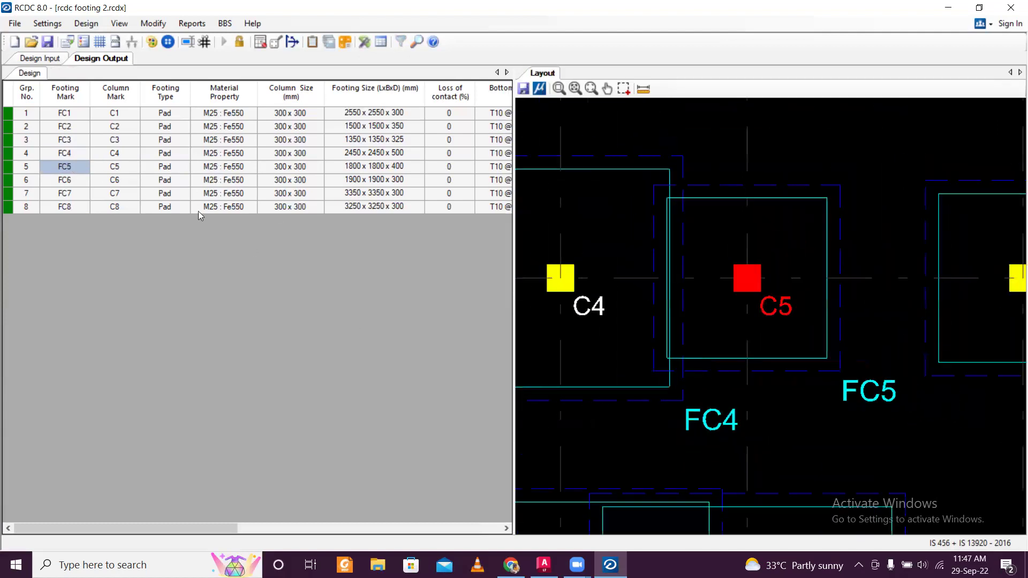
{"action": "right_click", "coordinate": [82, 167]}
{"action": "left_click", "coordinate": [88, 170]}
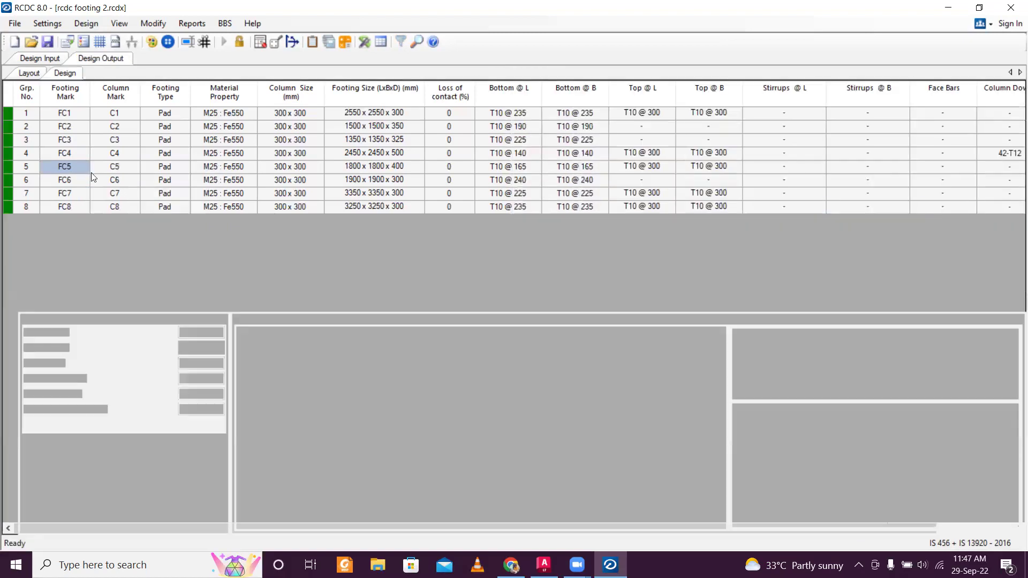
{"action": "left_click", "coordinate": [202, 456]}
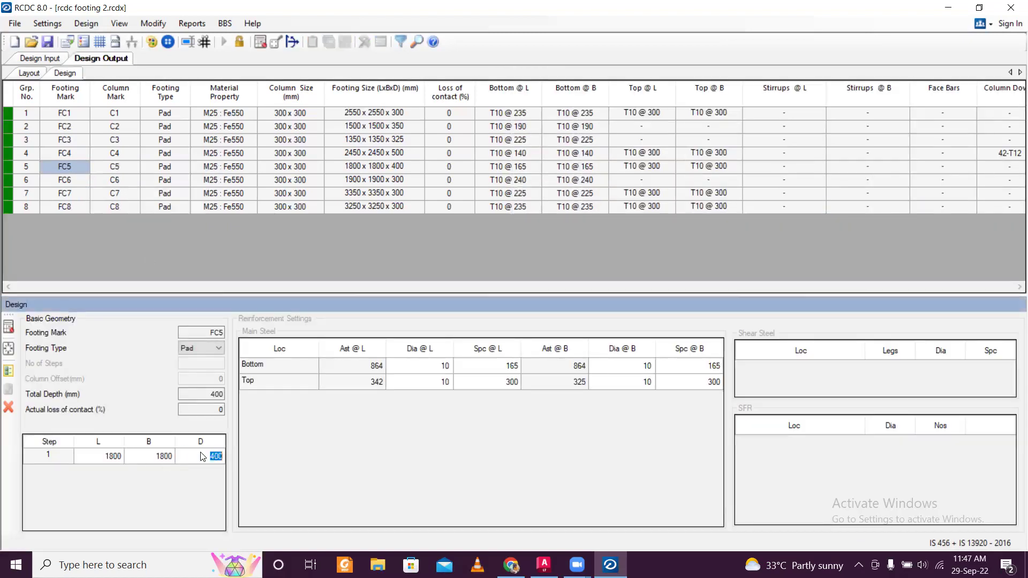
{"action": "type", "text": "500"}
Set footing FC5's length and width to 1700 mm, then redesign and accept it.
{"action": "left_click", "coordinate": [112, 459]}
{"action": "type", "text": "1700"}
{"action": "left_click", "coordinate": [145, 453]}
{"action": "left_click", "coordinate": [144, 454]}
{"action": "type", "text": "1700"}
{"action": "left_click", "coordinate": [8, 326]}
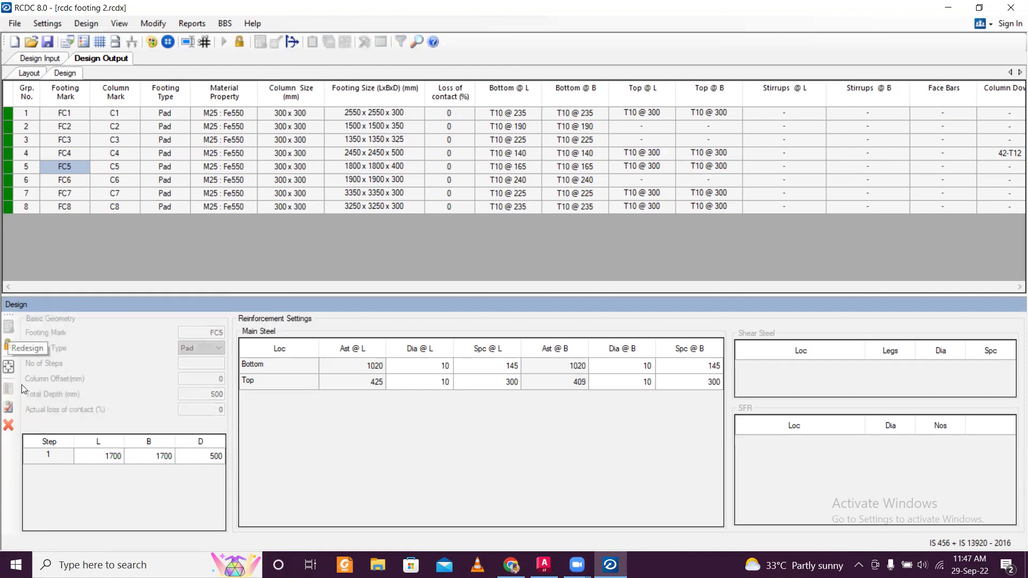
{"action": "left_click", "coordinate": [8, 407]}
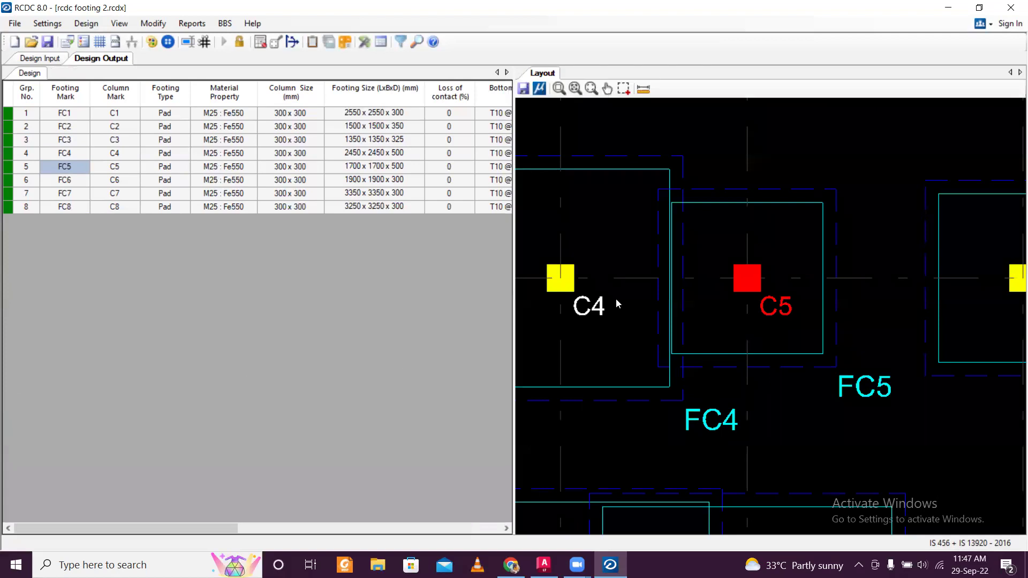
Inspect the gap between footings FC4 and FC5 and the overlap between FC7 and FC8 in the layout.
{"action": "scroll", "coordinate": [715, 347], "scroll_direction": "up", "scroll_amount": 6}
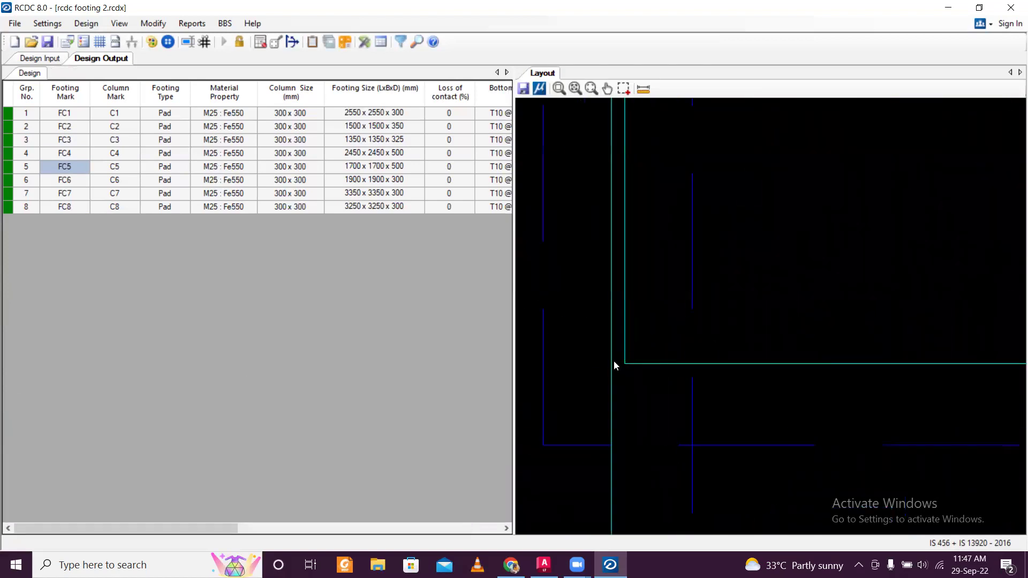
{"action": "scroll", "coordinate": [622, 365], "scroll_direction": "down", "scroll_amount": 6}
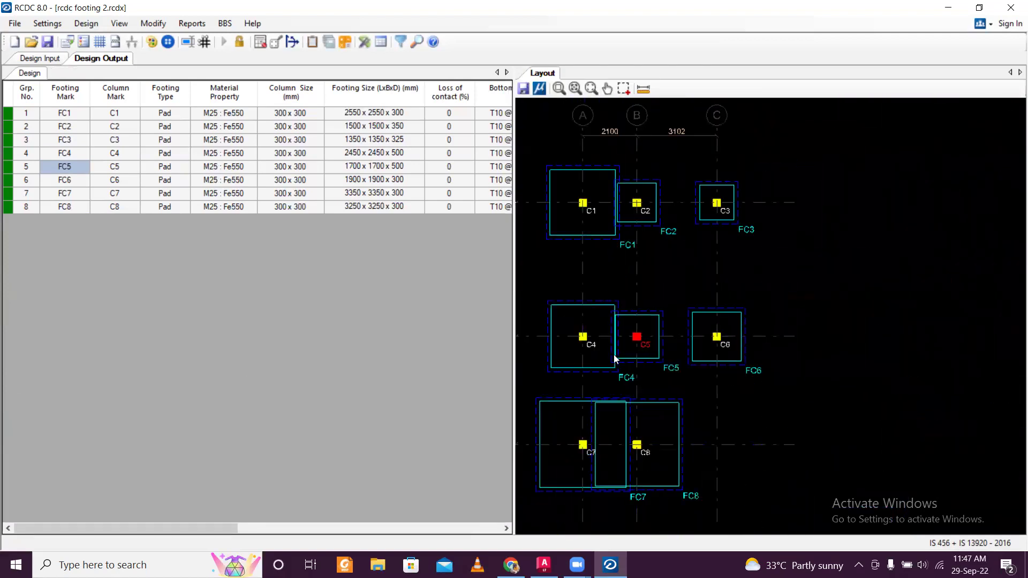
{"action": "scroll", "coordinate": [617, 338], "scroll_direction": "down", "scroll_amount": 2}
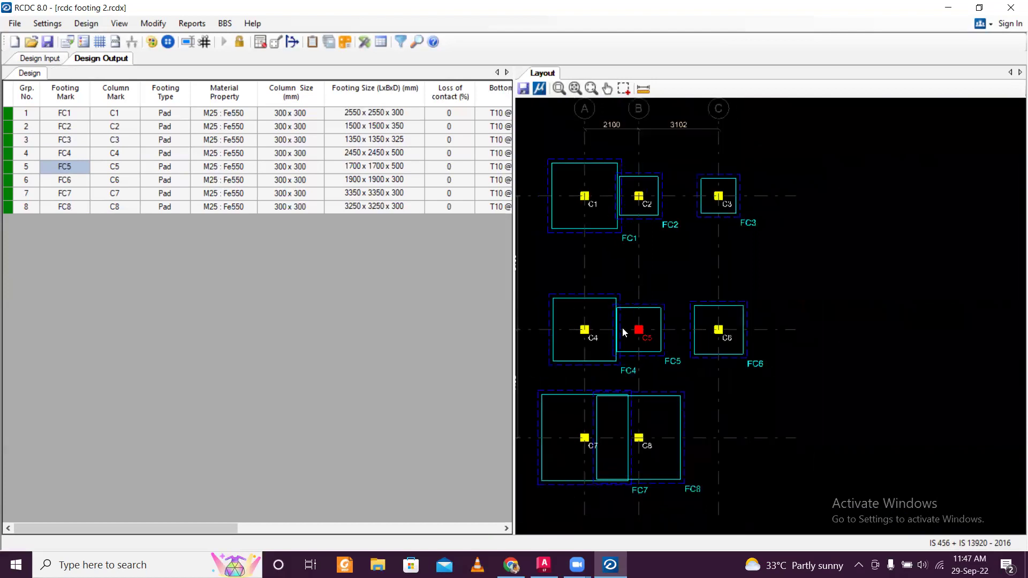
{"action": "middle_click_drag", "start_coordinate": [697, 391], "coordinate": [710, 336]}
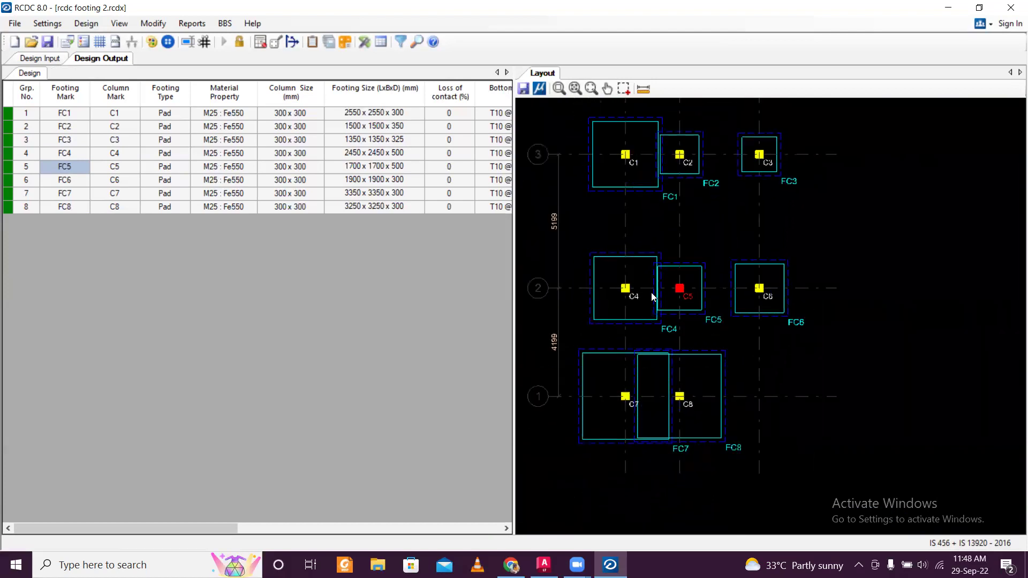
{"action": "scroll", "coordinate": [649, 297], "scroll_direction": "down", "scroll_amount": 3}
{"action": "scroll", "coordinate": [663, 328], "scroll_direction": "up", "scroll_amount": 2}
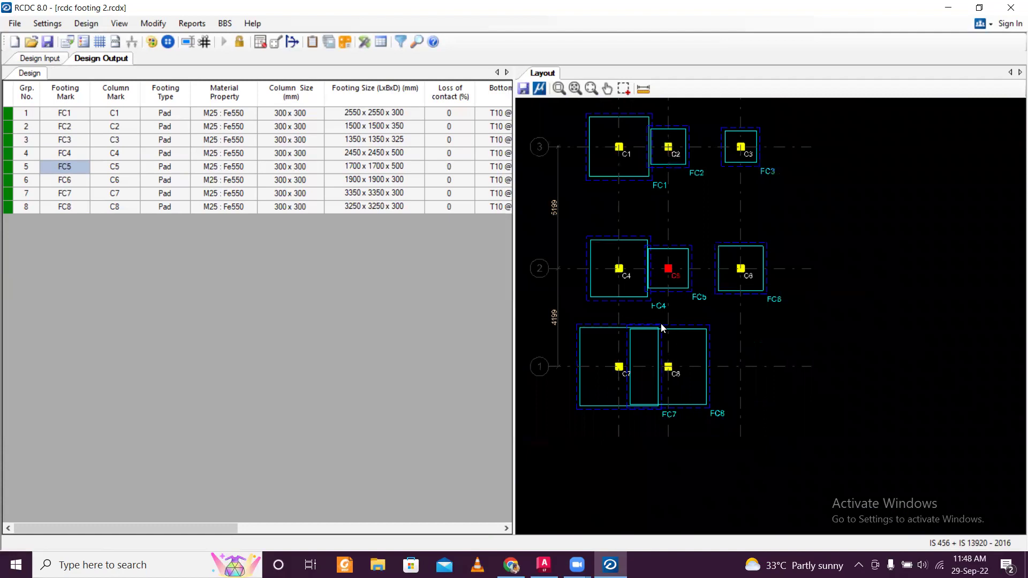
{"action": "scroll", "coordinate": [663, 327], "scroll_direction": "up", "scroll_amount": 1}
{"action": "scroll", "coordinate": [665, 328], "scroll_direction": "up", "scroll_amount": 2}
{"action": "scroll", "coordinate": [663, 335], "scroll_direction": "up", "scroll_amount": 1}
{"action": "scroll", "coordinate": [664, 337], "scroll_direction": "down", "scroll_amount": 2}
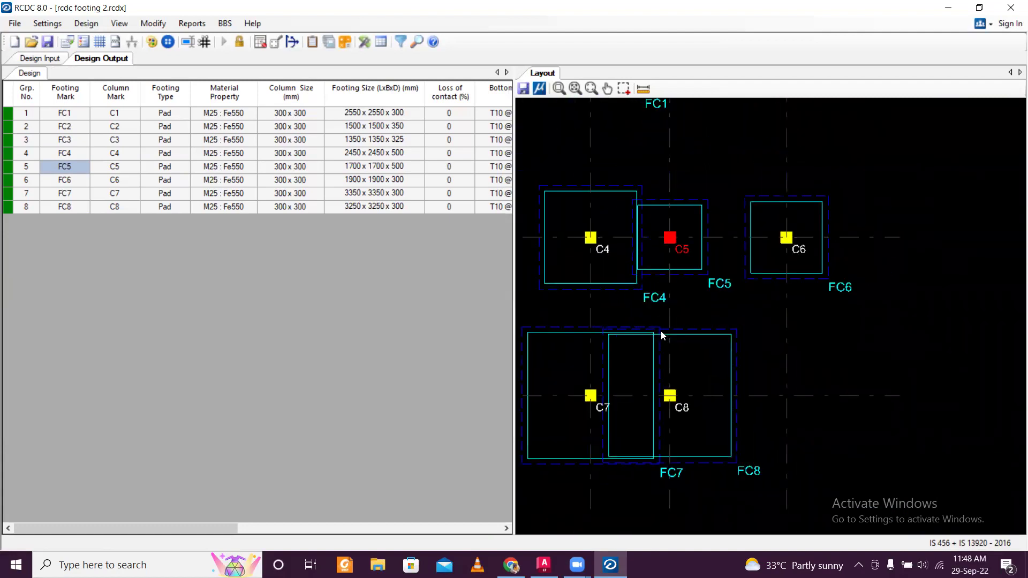
{"action": "scroll", "coordinate": [658, 326], "scroll_direction": "up", "scroll_amount": 5}
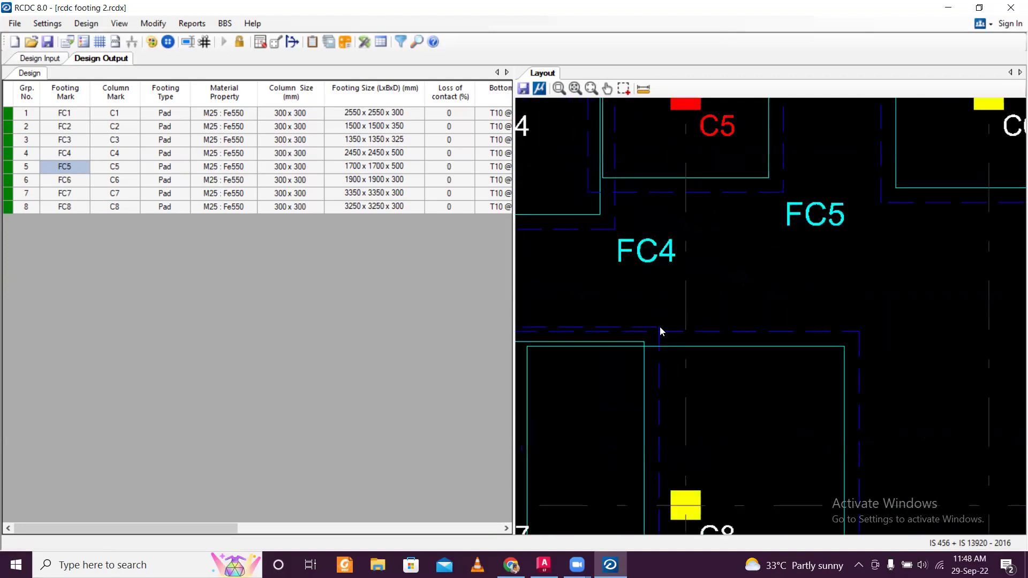
{"action": "scroll", "coordinate": [661, 327], "scroll_direction": "down", "scroll_amount": 4}
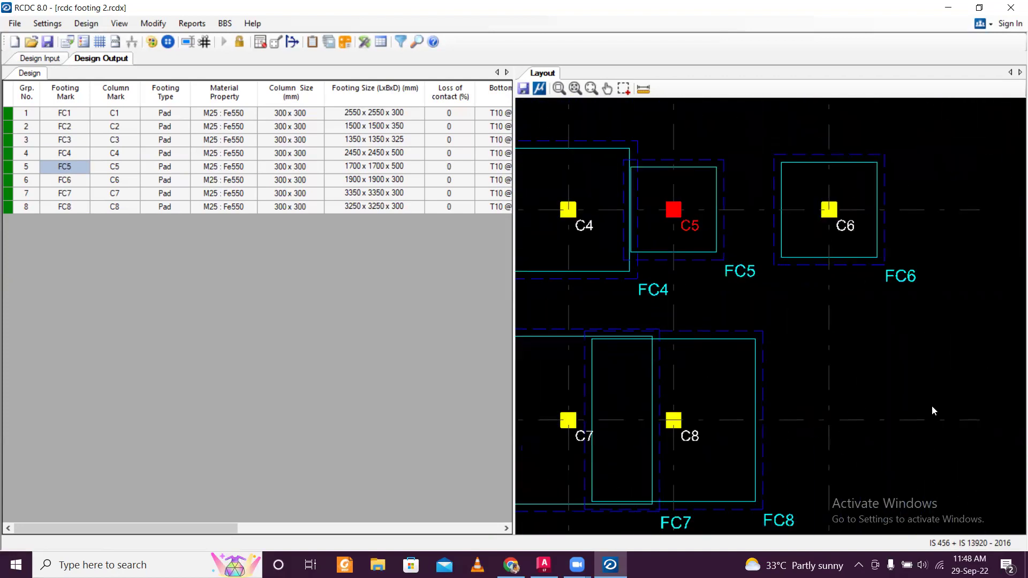
{"action": "scroll", "coordinate": [803, 364], "scroll_direction": "down", "scroll_amount": 3}
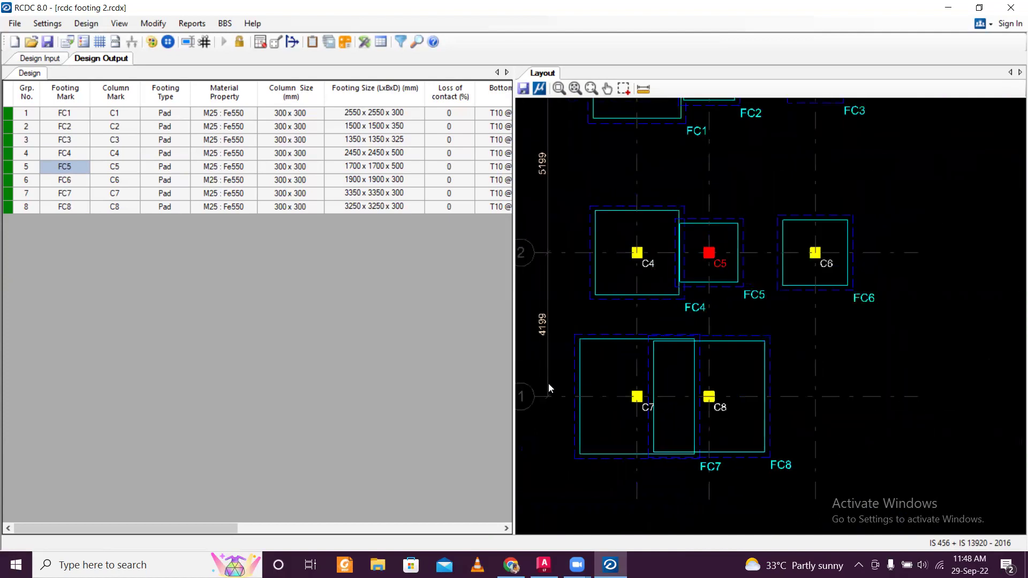
Locate footing FC7 in the layout and review the footing sizes and reinforcement in the design table.
{"action": "left_click", "coordinate": [73, 184]}
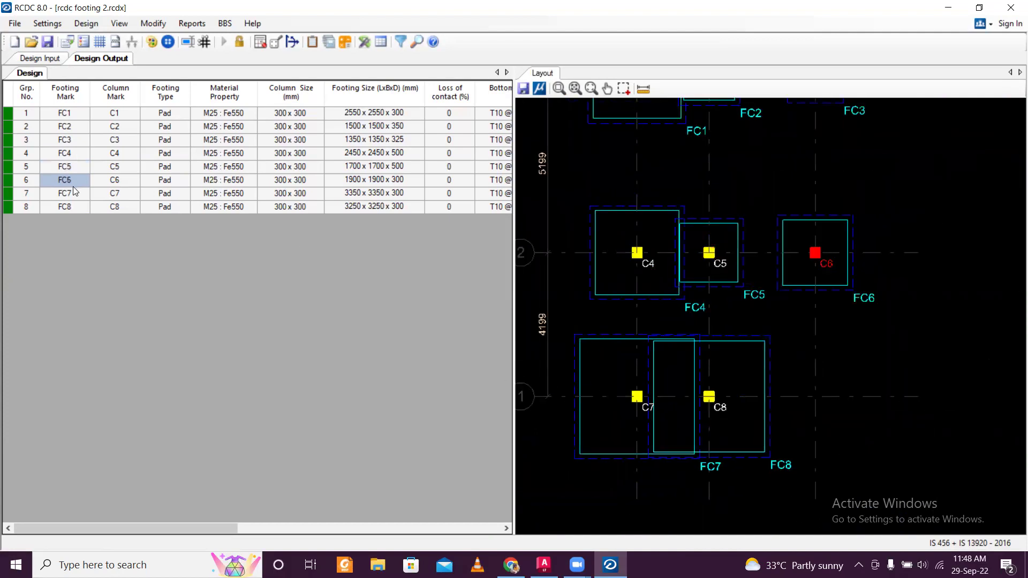
{"action": "left_click", "coordinate": [75, 193]}
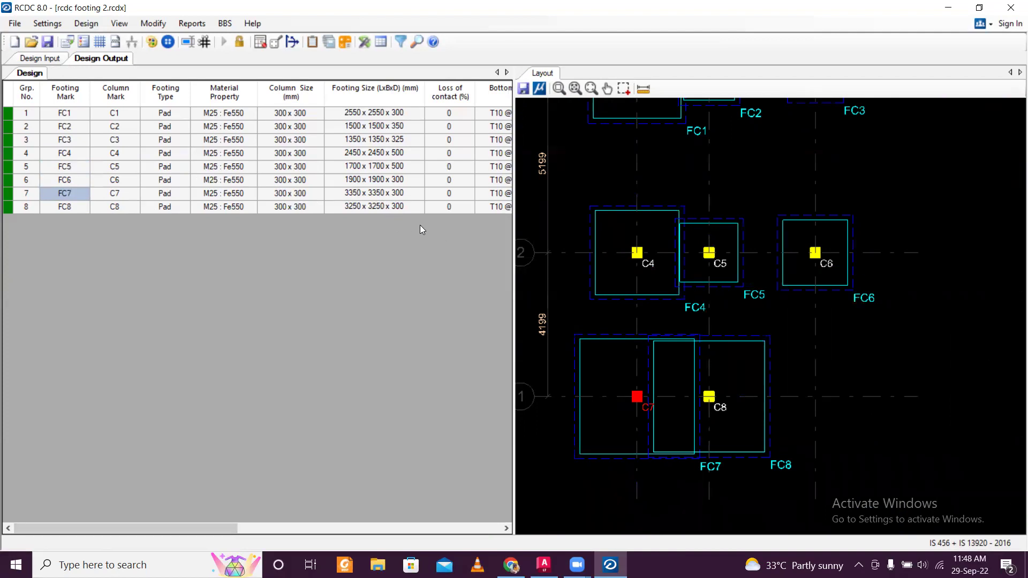
{"action": "left_click_drag", "start_coordinate": [167, 529], "coordinate": [268, 544]}
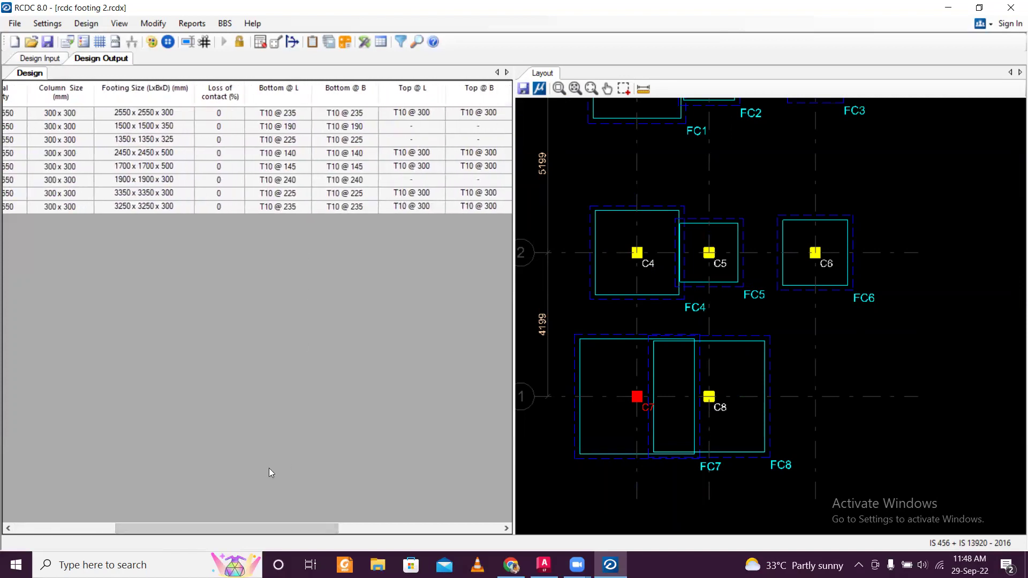
{"action": "left_click_drag", "start_coordinate": [131, 529], "coordinate": [29, 529]}
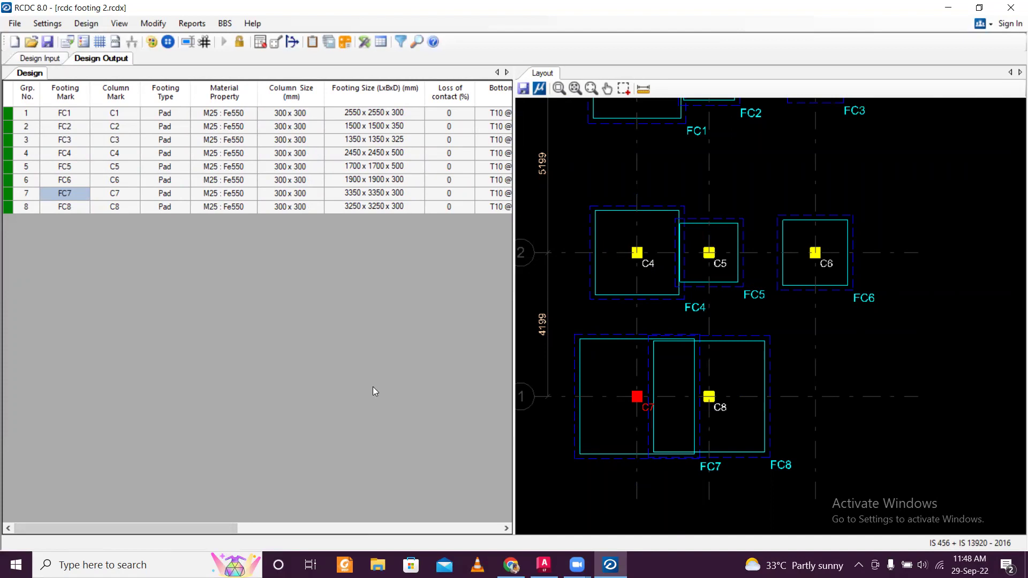
{"action": "scroll", "coordinate": [775, 386], "scroll_direction": "down", "scroll_amount": 2}
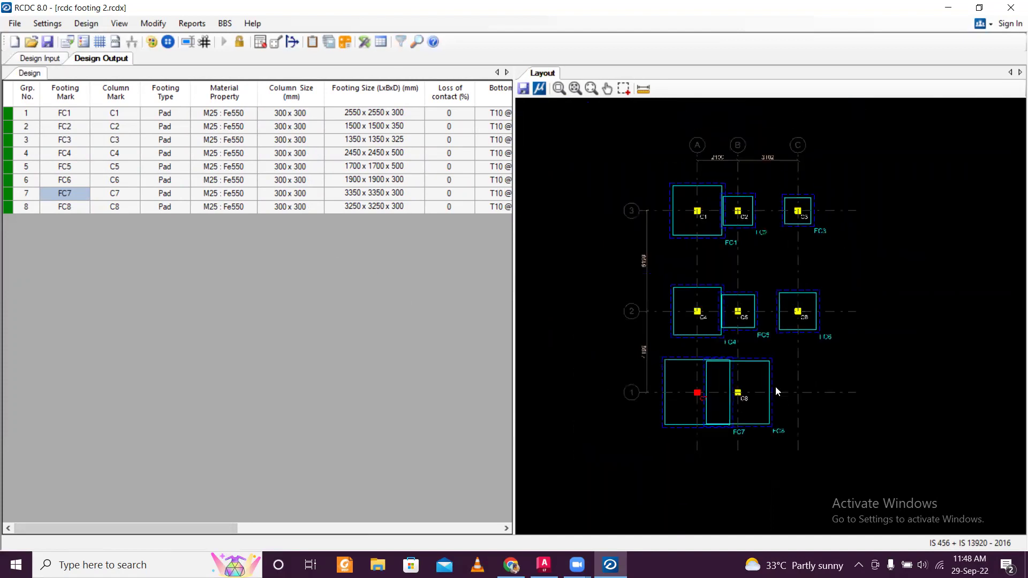
{"action": "scroll", "coordinate": [775, 386], "scroll_direction": "up", "scroll_amount": 1}
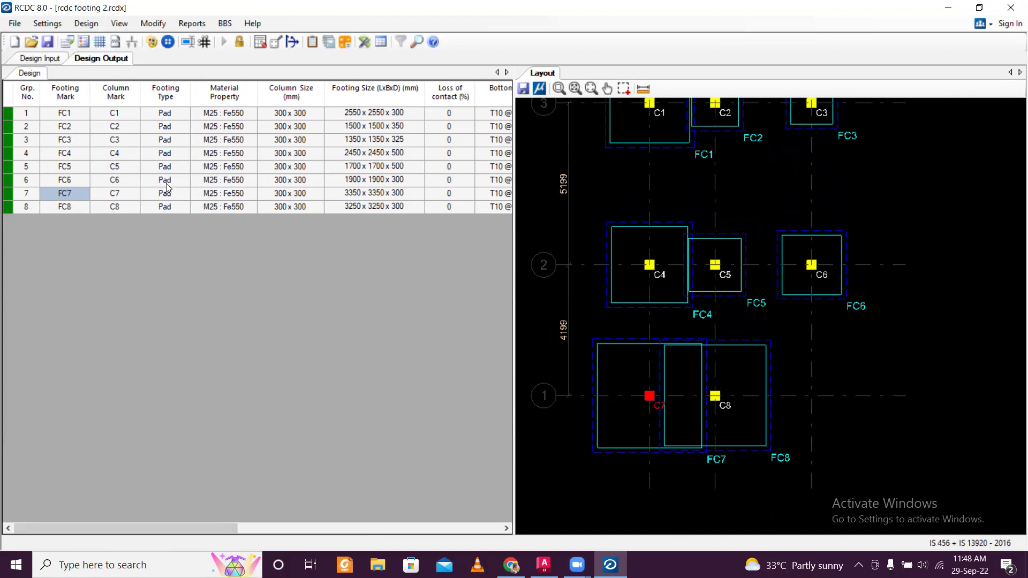
Open the design of footing FC7 and set its length and width to 2800 mm.
{"action": "left_click", "coordinate": [355, 196]}
{"action": "right_click", "coordinate": [356, 196]}
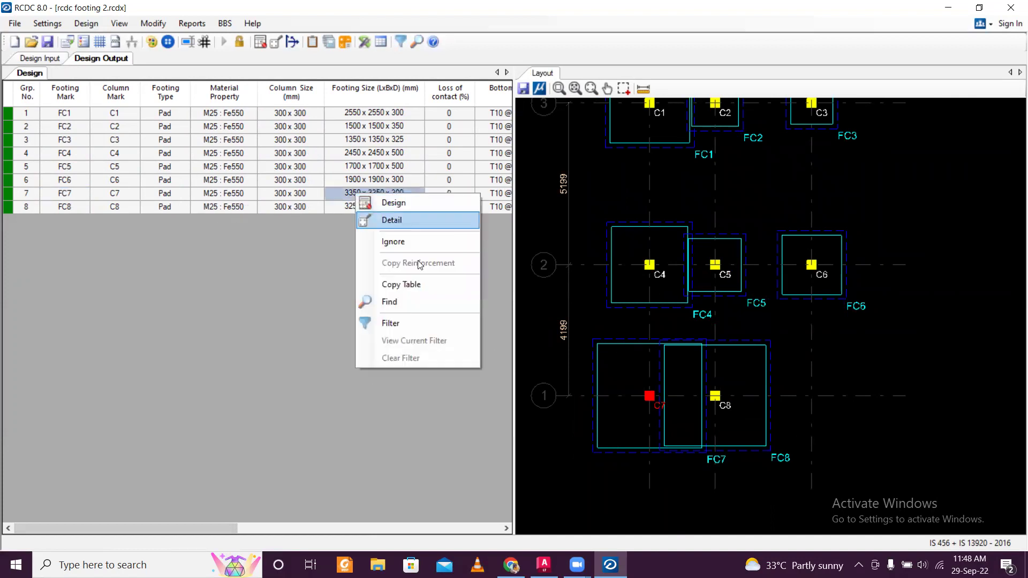
{"action": "left_click", "coordinate": [426, 215]}
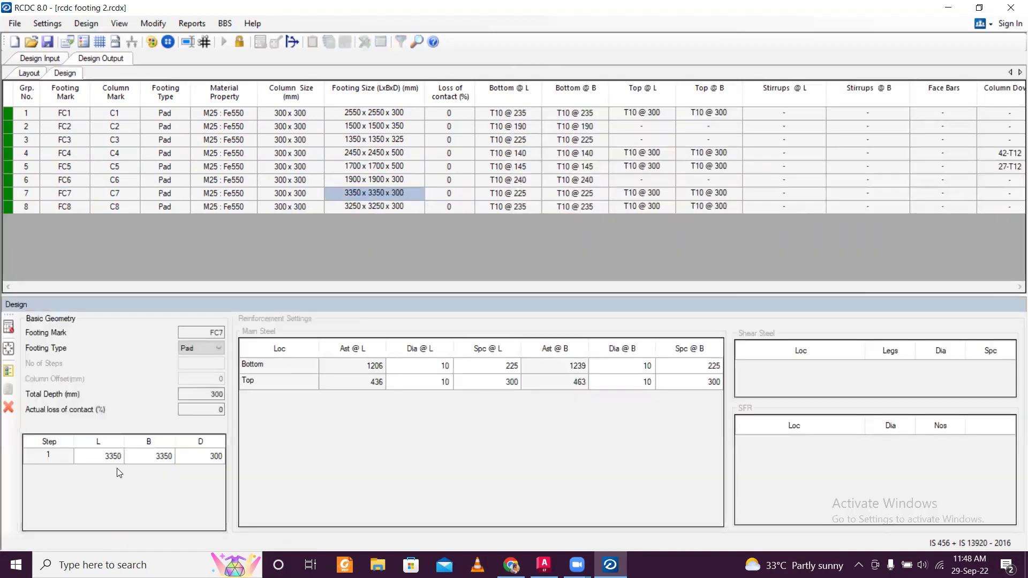
{"action": "left_click", "coordinate": [104, 464]}
{"action": "type", "text": "2800"}
{"action": "left_click", "coordinate": [160, 456]}
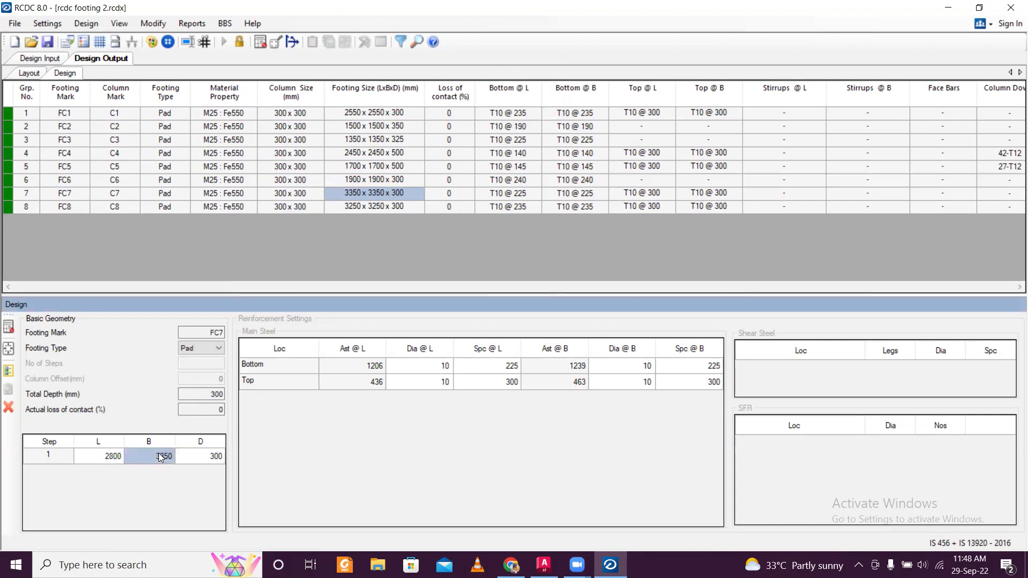
{"action": "type", "text": "2800"}
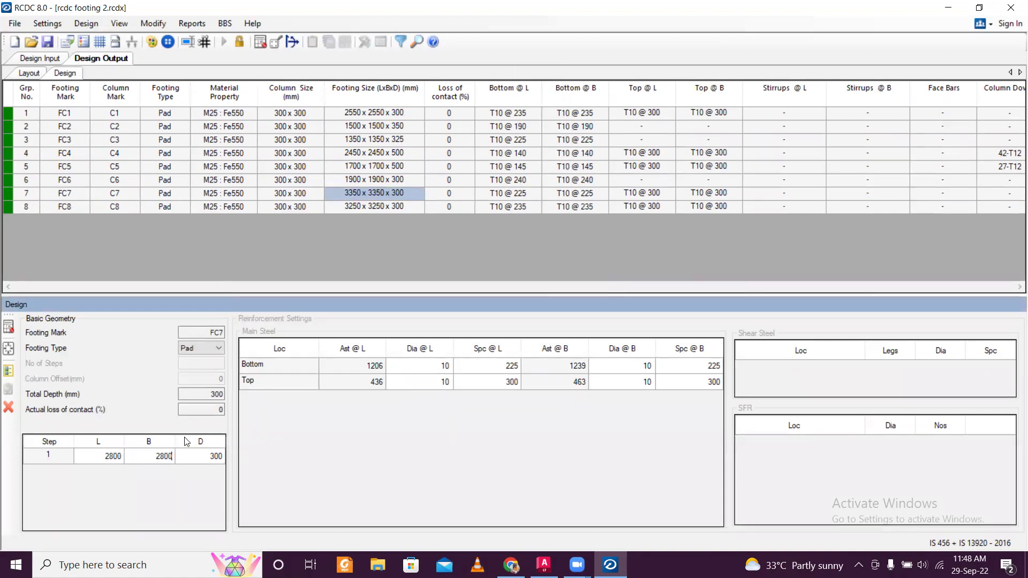
Set footing FC7's depth to 500 mm, then redesign and accept it.
{"action": "left_click", "coordinate": [196, 454]}
{"action": "double_click", "coordinate": [197, 455]}
{"action": "type", "text": "5"}
{"action": "key", "text": "Return"}
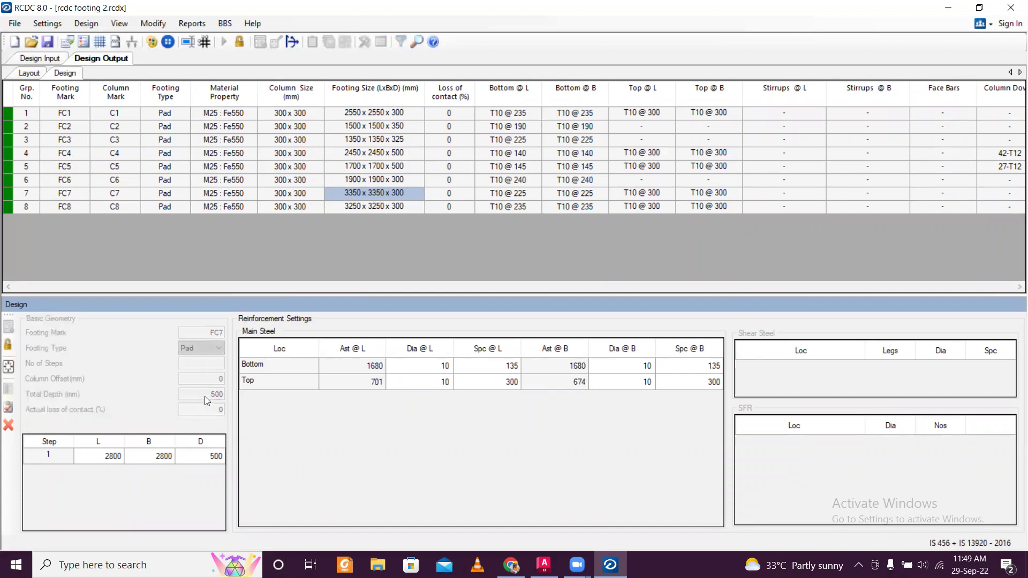
{"action": "left_click", "coordinate": [9, 425]}
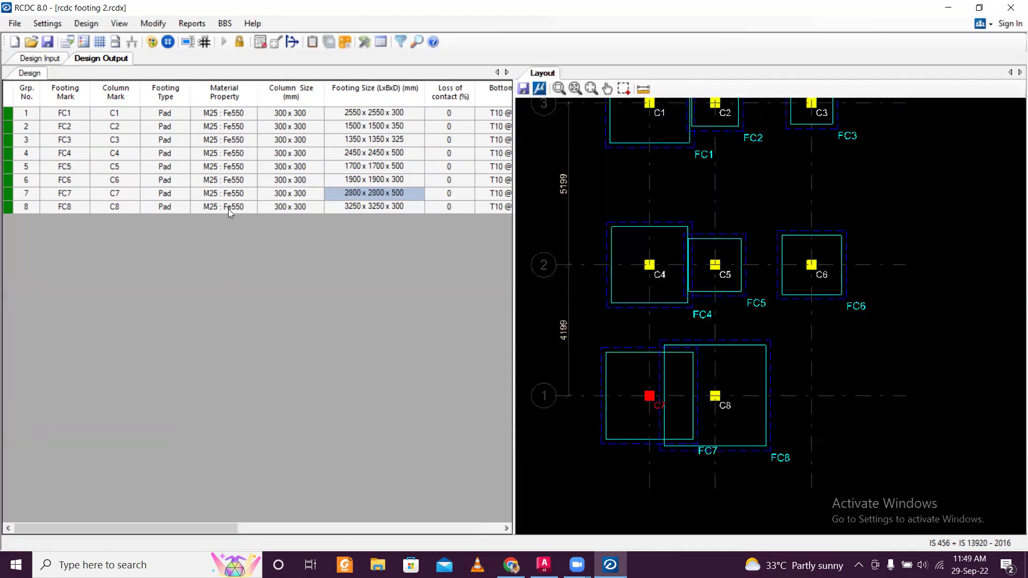
Open the design of footing FC8 and set its length to 2800 mm.
{"action": "left_click", "coordinate": [228, 209]}
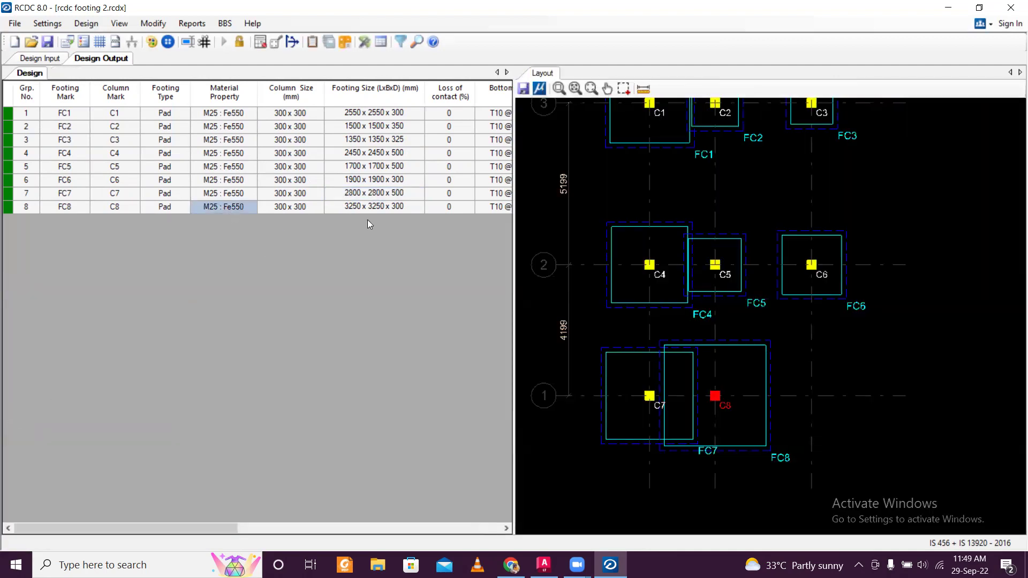
{"action": "left_click", "coordinate": [349, 210]}
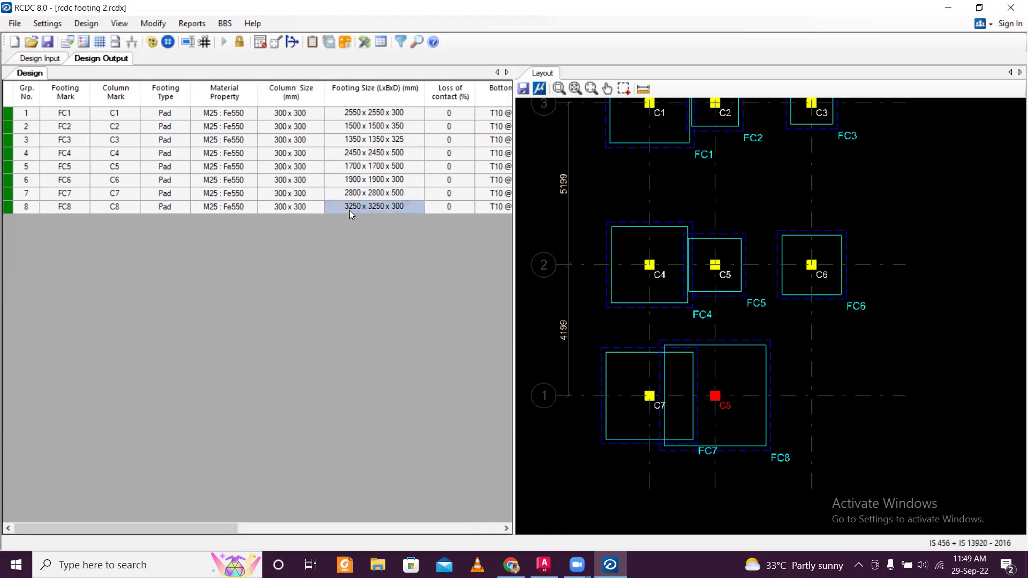
{"action": "right_click", "coordinate": [349, 210]}
{"action": "left_click", "coordinate": [361, 215]}
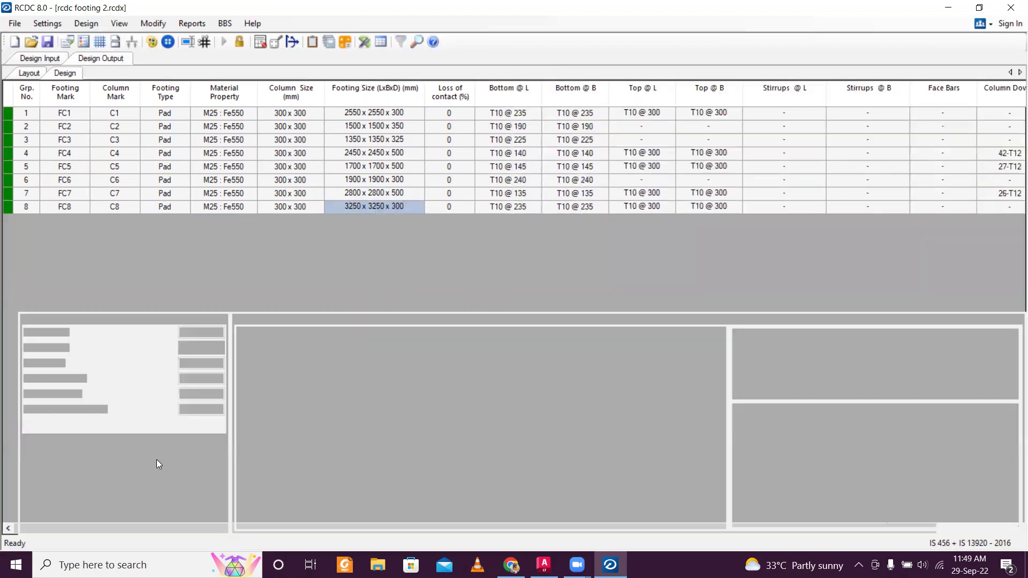
{"action": "left_click", "coordinate": [111, 458]}
{"action": "type", "text": "2"}
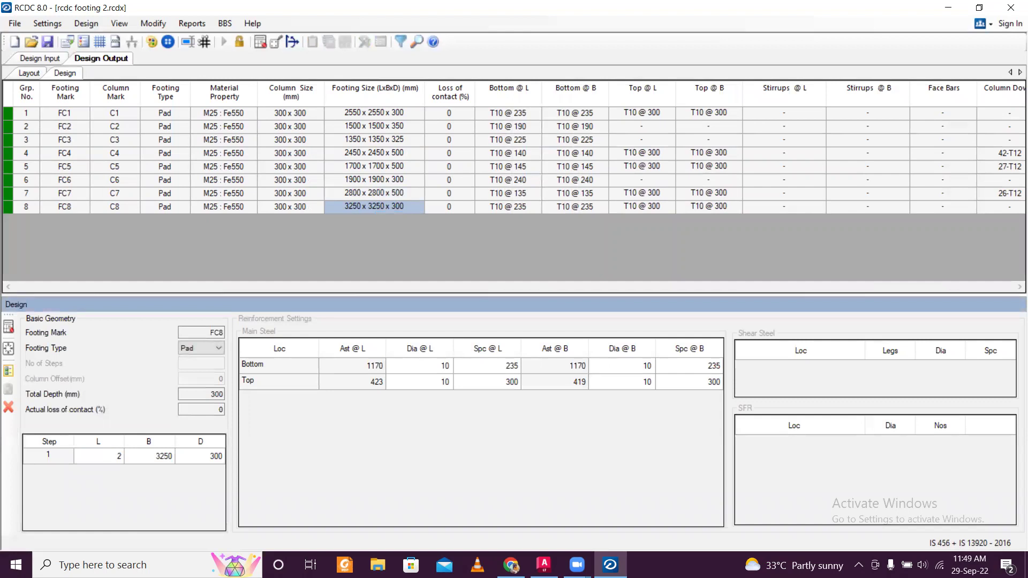
{"action": "type", "text": "800"}
Set footing FC8's width to 2800 mm and depth to 500 mm, then redesign it and close its design.
{"action": "left_click", "coordinate": [157, 456]}
{"action": "type", "text": "500"}
{"action": "left_click", "coordinate": [9, 327]}
{"action": "left_click", "coordinate": [11, 408]}
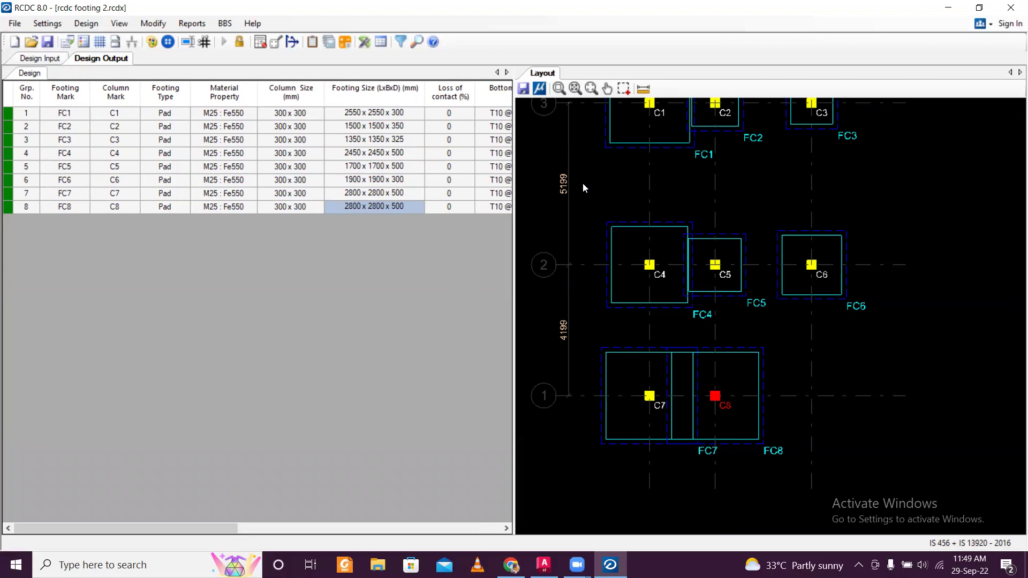
Export the footing layout as a DXF file named Footing Layout in the Staad File 1 folder.
{"action": "left_click", "coordinate": [525, 89]}
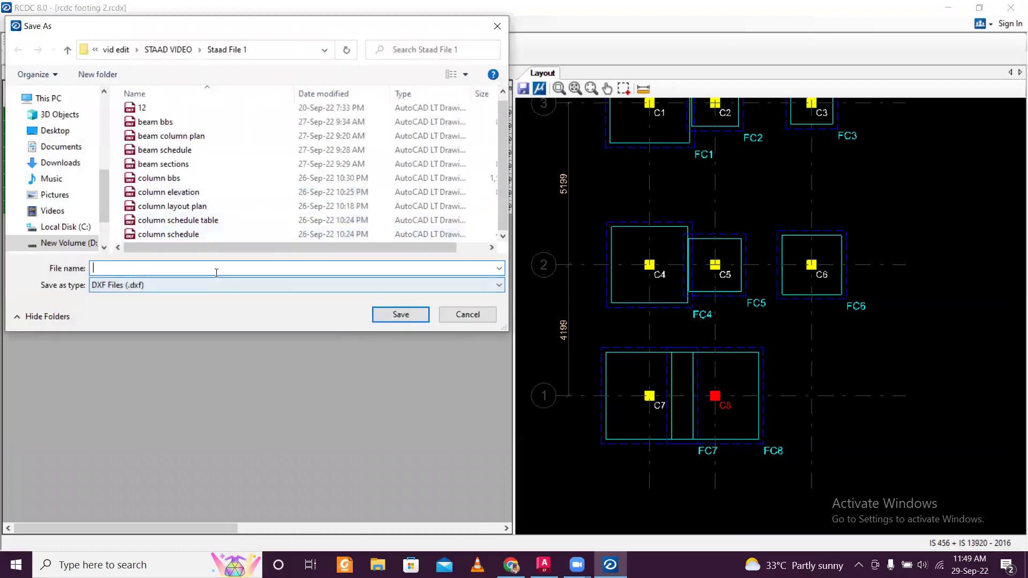
{"action": "type", "text": "Footing Lay"}
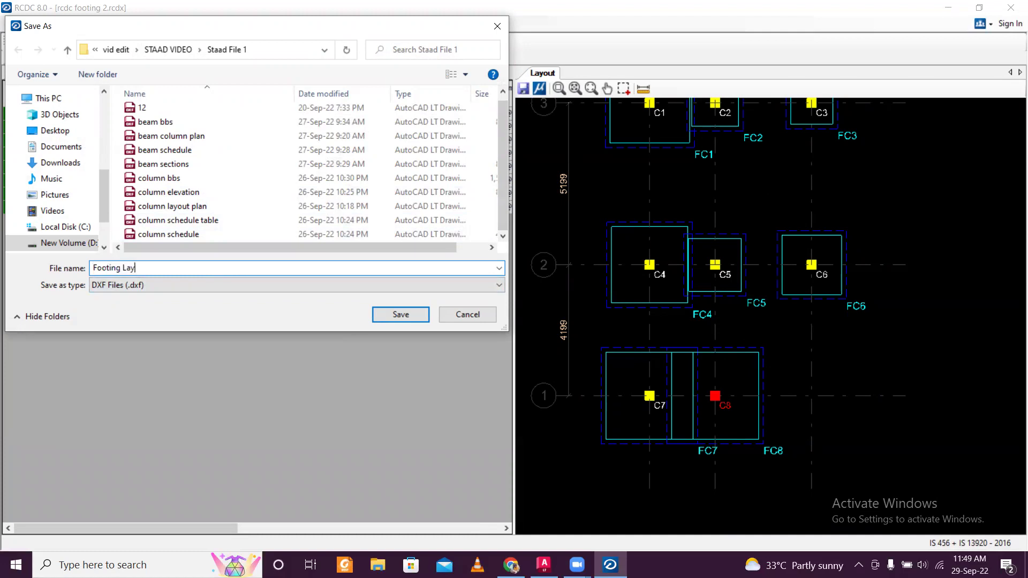
{"action": "left_click", "coordinate": [379, 311]}
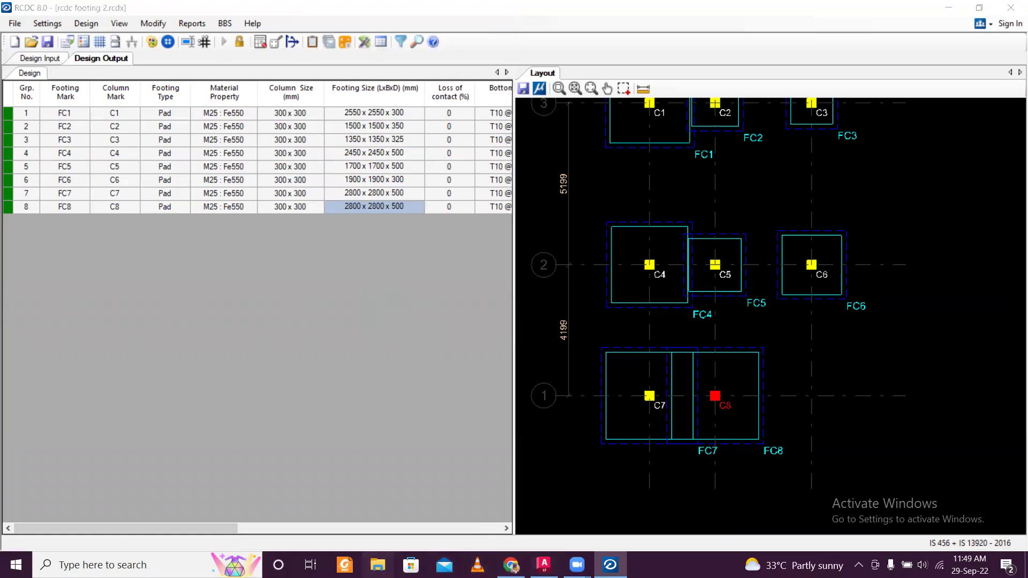
Browse drive D's vid edit folder in File Explorer for the exported Footing Layout drawing and bring it up in AutoCAD LT.
{"action": "left_click", "coordinate": [378, 565]}
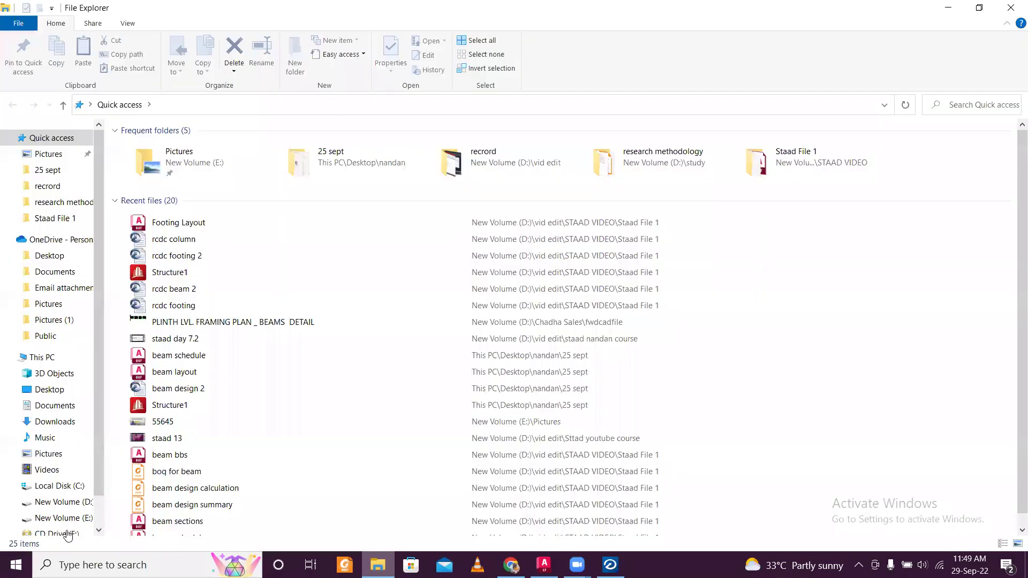
{"action": "left_click", "coordinate": [65, 501]}
{"action": "left_click", "coordinate": [163, 367]}
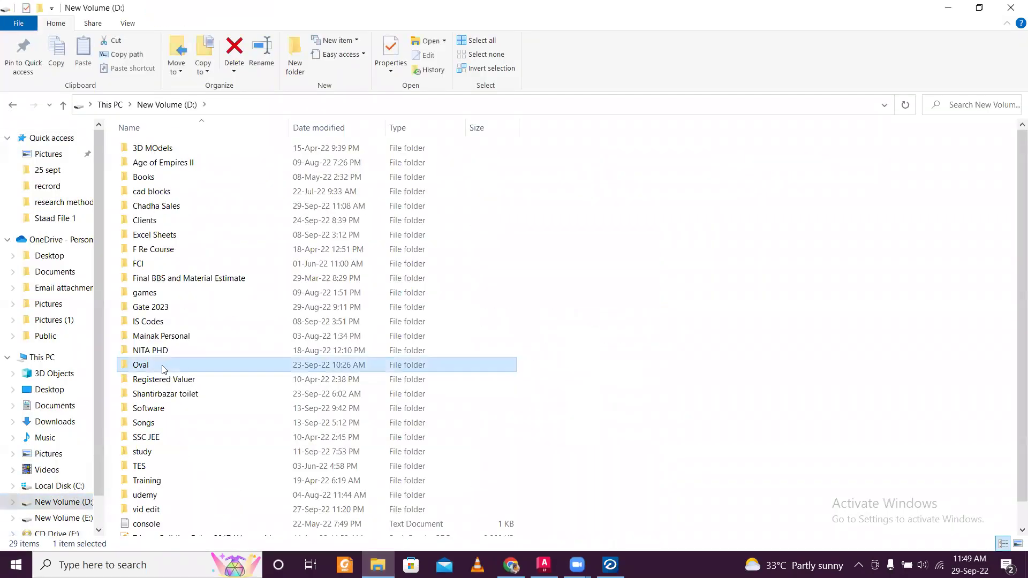
{"action": "double_click", "coordinate": [155, 509]}
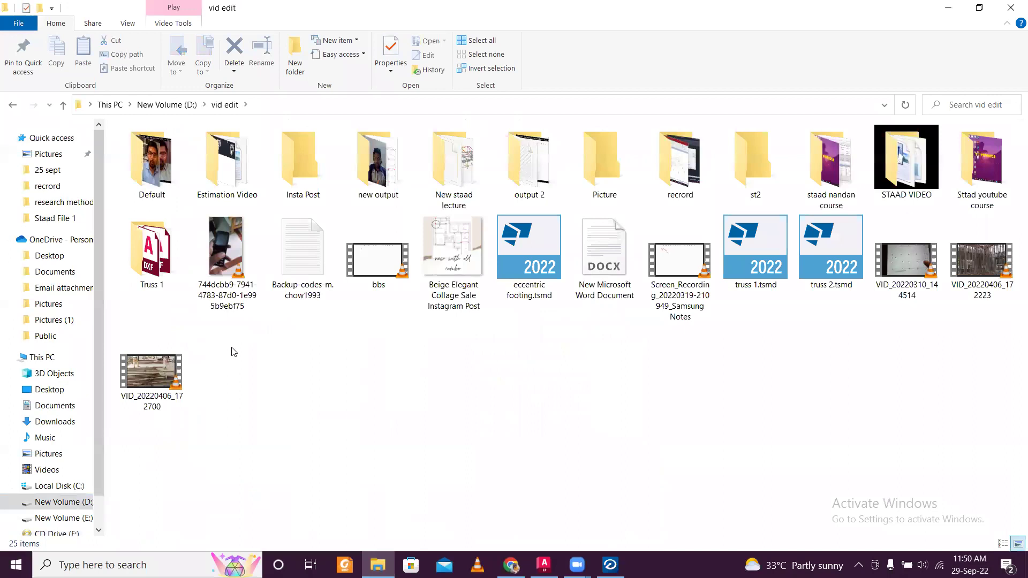
{"action": "left_click", "coordinate": [528, 187]}
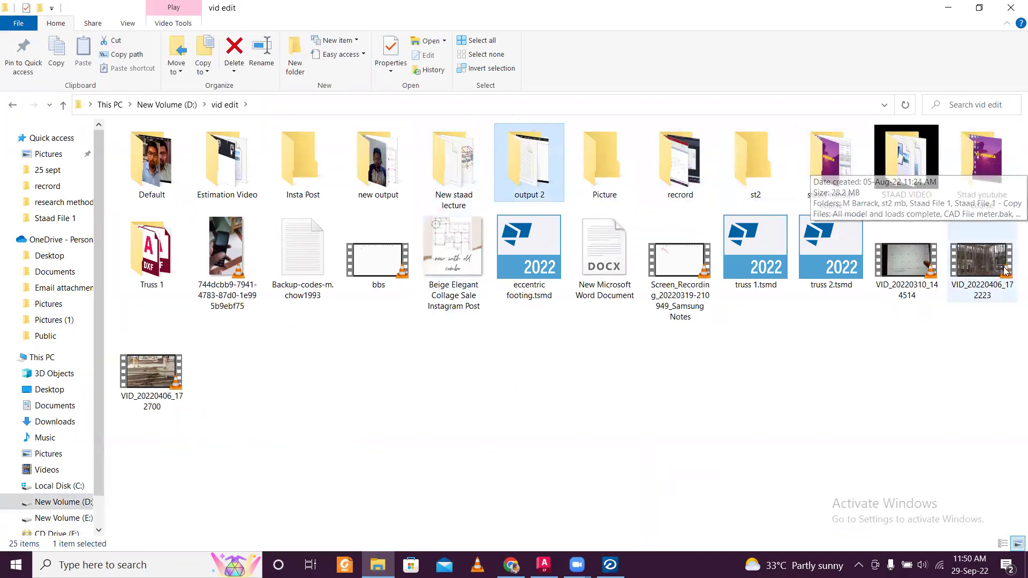
{"action": "double_click", "coordinate": [981, 179]}
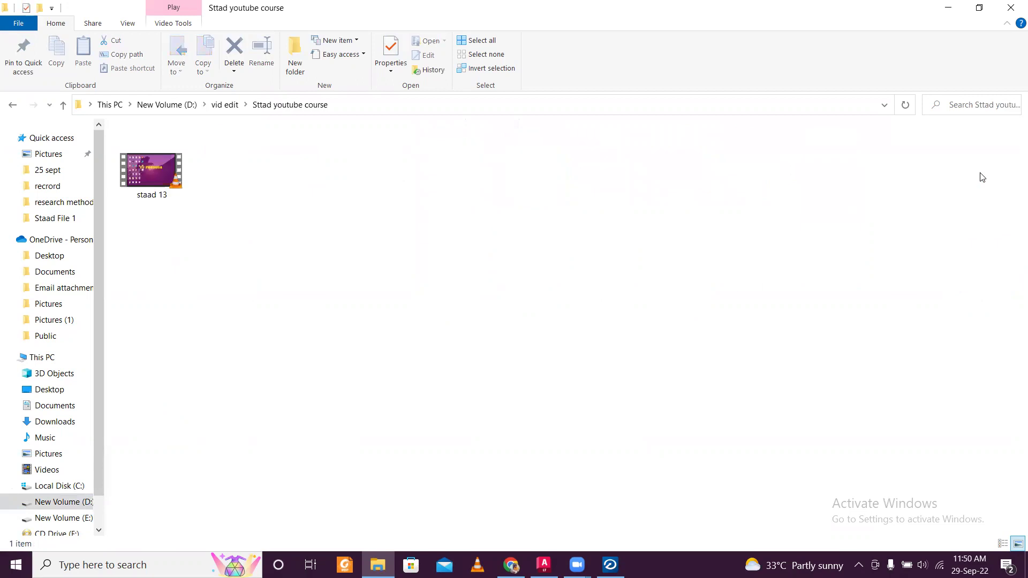
{"action": "left_click", "coordinate": [226, 105]}
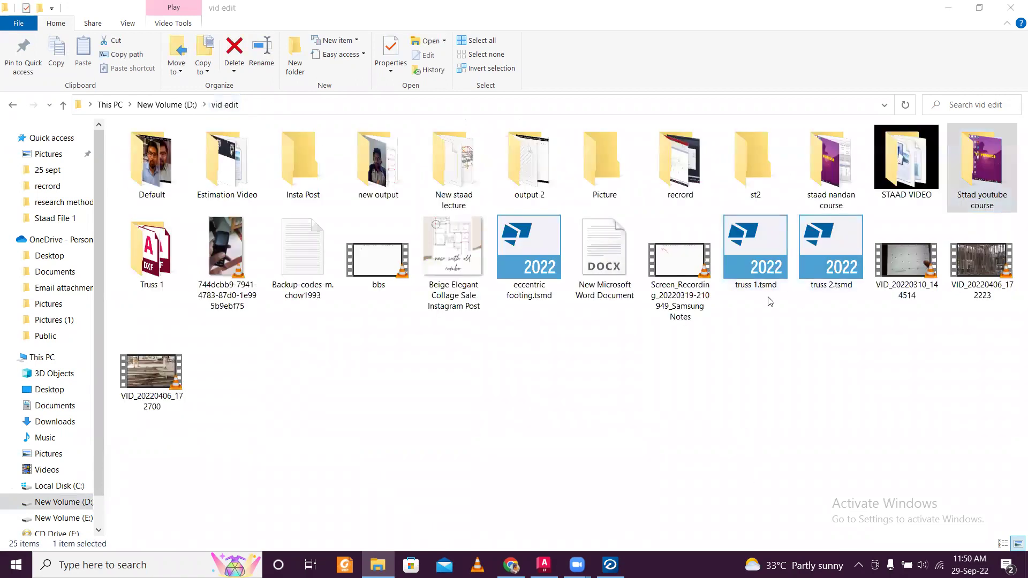
{"action": "key", "text": "alt+Tab"}
Add a horizontal linear dimension across the overall length of the overlapping footings FC7 and FC8, placed above them.
{"action": "scroll", "coordinate": [303, 289], "scroll_direction": "down", "scroll_amount": 5}
{"action": "scroll", "coordinate": [214, 308], "scroll_direction": "up", "scroll_amount": 5}
{"action": "scroll", "coordinate": [396, 366], "scroll_direction": "up", "scroll_amount": 4}
{"action": "scroll", "coordinate": [435, 317], "scroll_direction": "down", "scroll_amount": 4}
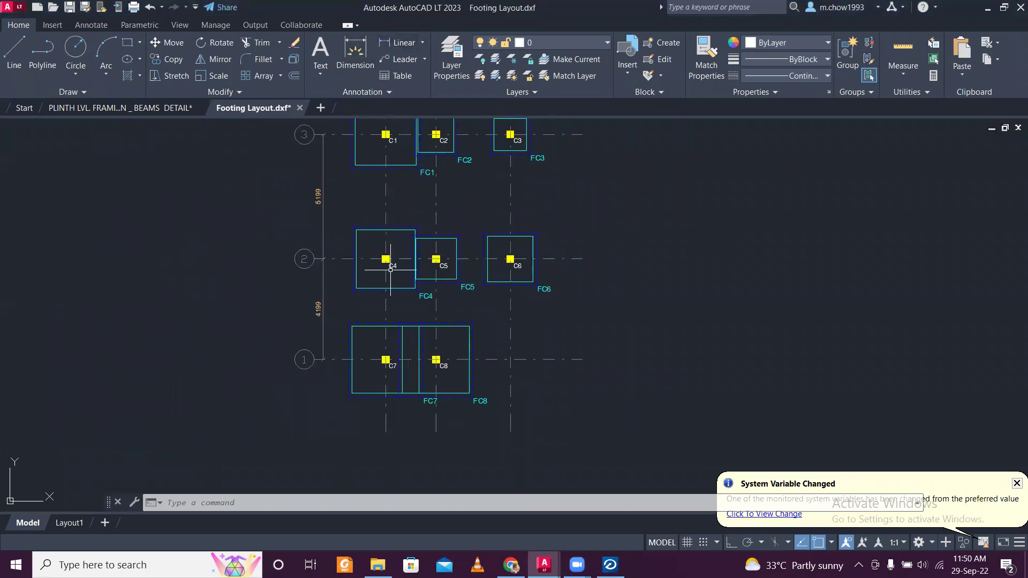
{"action": "scroll", "coordinate": [378, 343], "scroll_direction": "up", "scroll_amount": 4}
{"action": "left_click", "coordinate": [399, 44]}
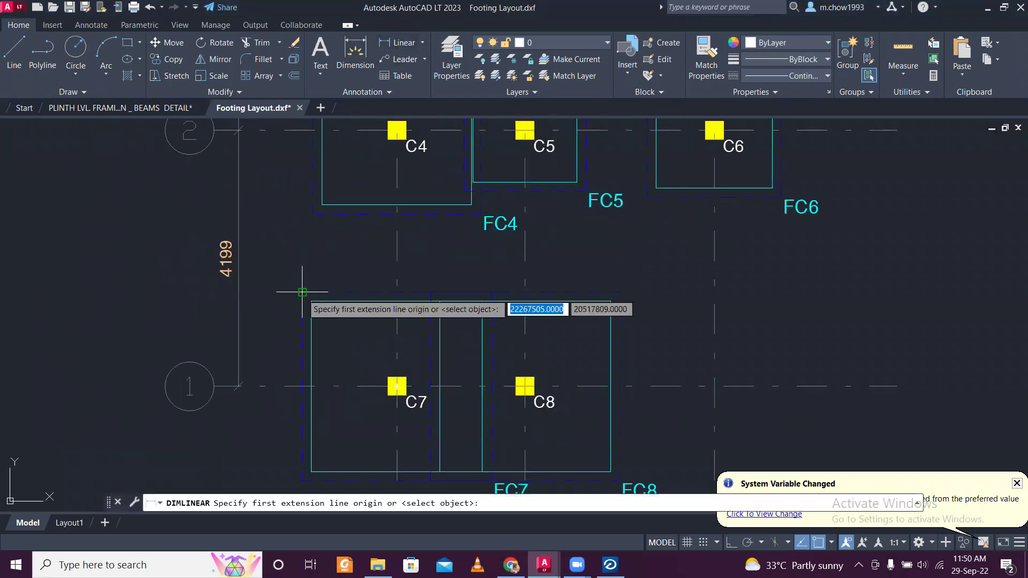
{"action": "left_click", "coordinate": [312, 300]}
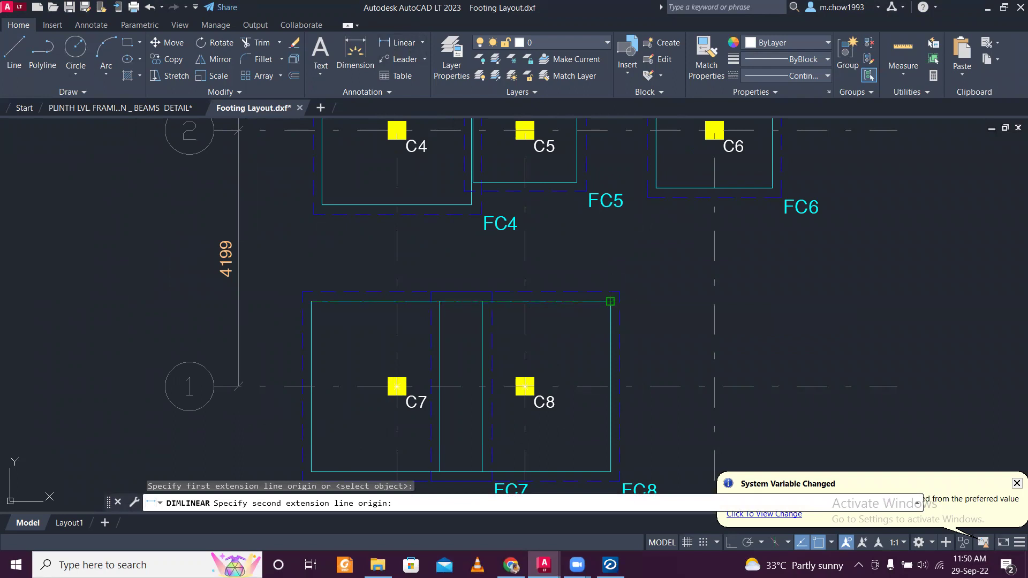
{"action": "left_click", "coordinate": [611, 301]}
{"action": "left_click", "coordinate": [602, 266]}
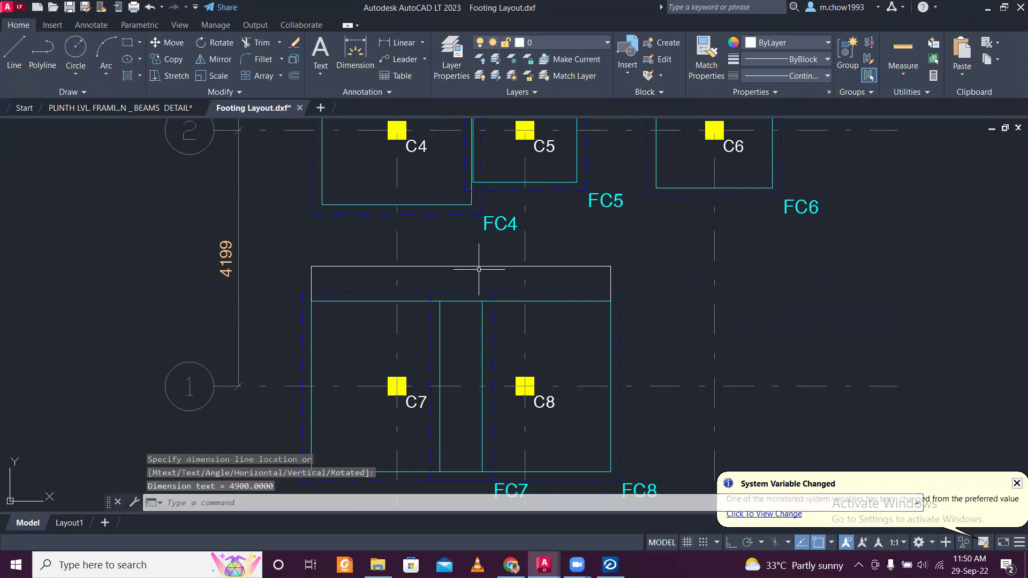
Match the new horizontal dimension's properties to the existing dimension between grids 1 and 2.
{"action": "scroll", "coordinate": [610, 264], "scroll_direction": "down", "scroll_amount": 2}
{"action": "left_click", "coordinate": [364, 242]}
{"action": "type", "text": "MA"}
{"action": "key", "text": "Return"}
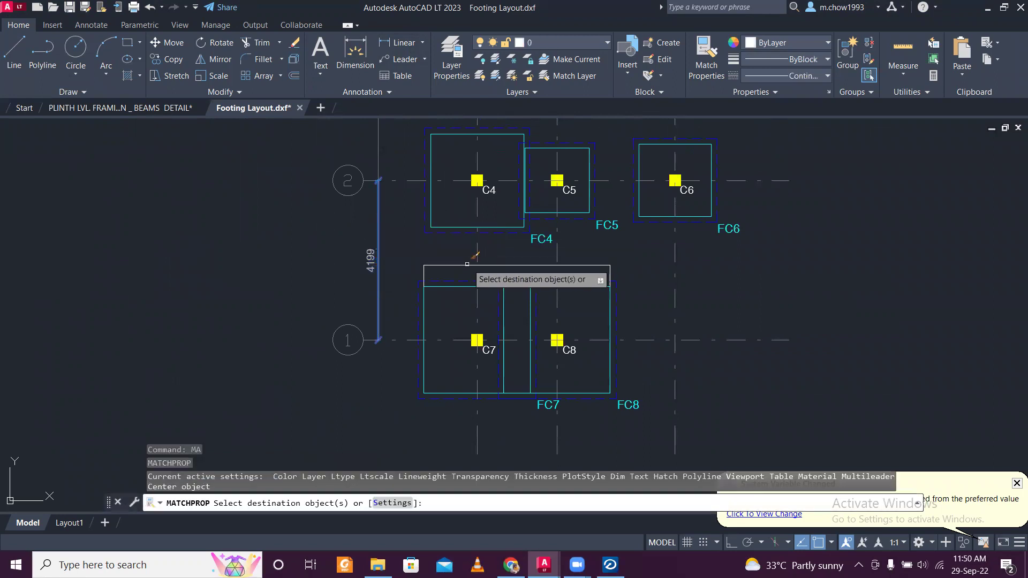
{"action": "left_click", "coordinate": [467, 264]}
{"action": "key", "text": "Escape"}
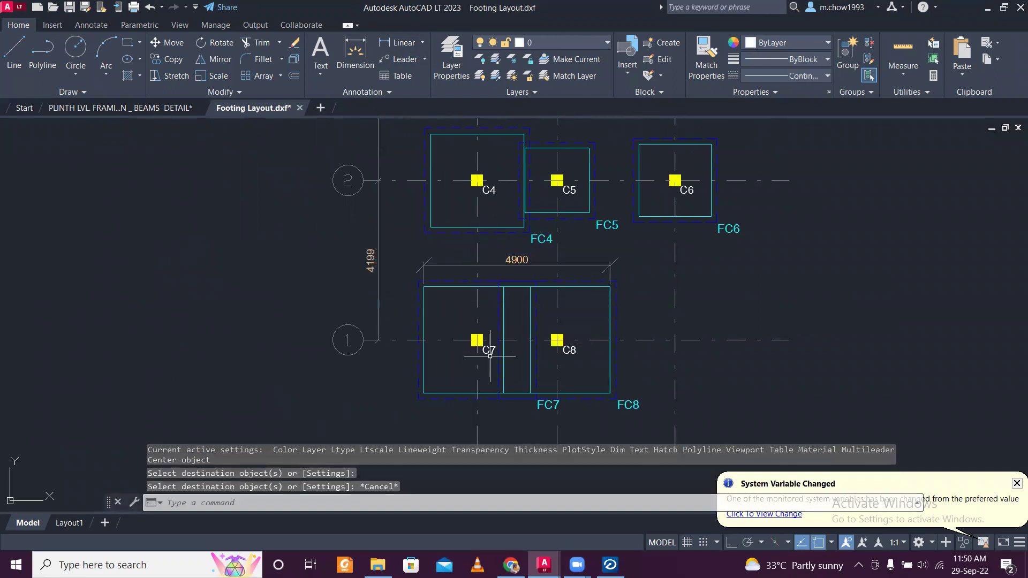
Add a vertical linear dimension along the outer edge of footing FC7.
{"action": "scroll", "coordinate": [490, 356], "scroll_direction": "up", "scroll_amount": 2}
{"action": "left_click", "coordinate": [404, 42]}
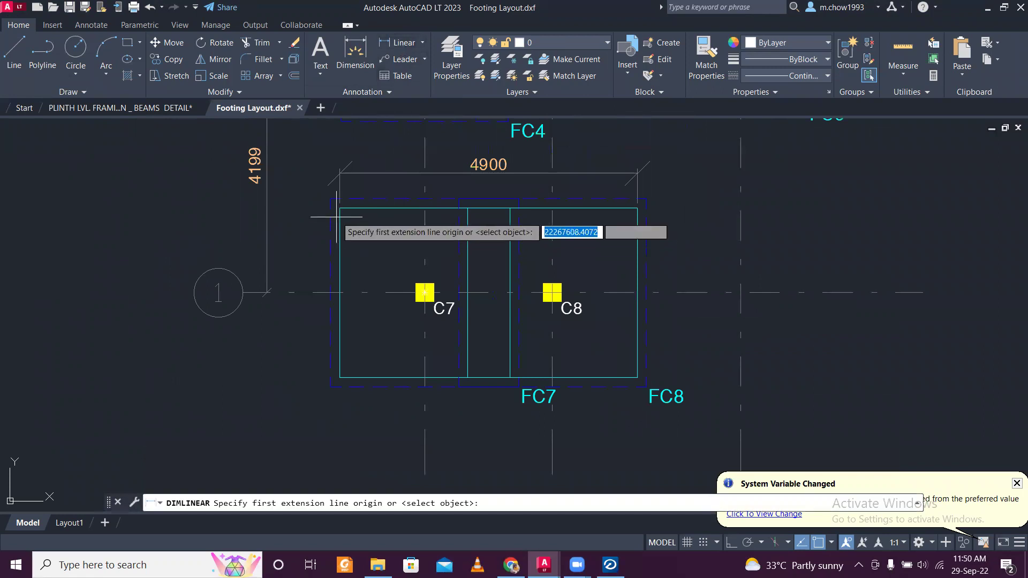
{"action": "left_click", "coordinate": [338, 210]}
{"action": "left_click", "coordinate": [339, 376]}
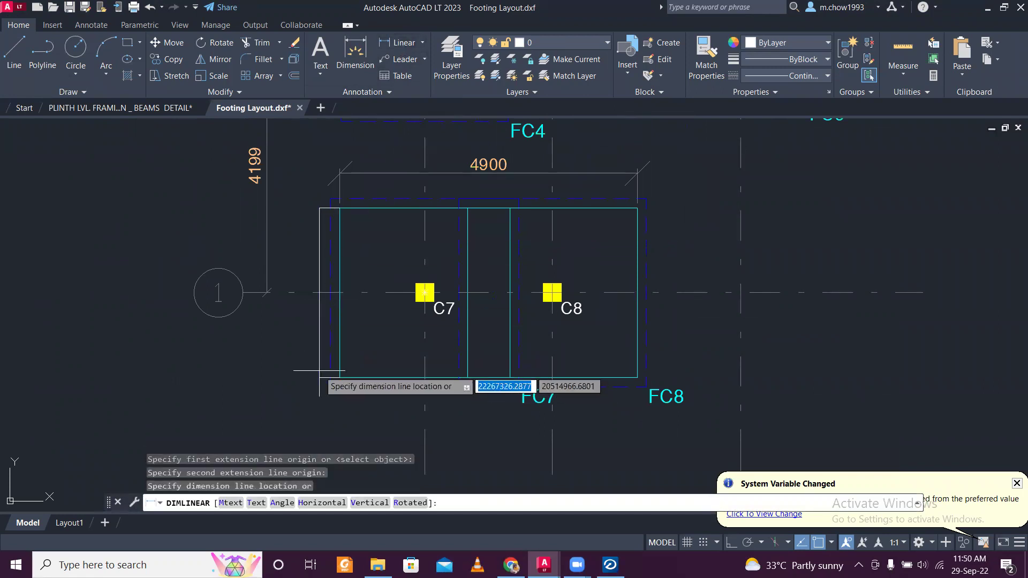
{"action": "left_click", "coordinate": [316, 370]}
{"action": "key", "text": "Escape"}
Match the vertical FC7 dimension's properties to the existing dimension between grids 1 and 2.
{"action": "left_click", "coordinate": [286, 241]}
{"action": "left_click", "coordinate": [230, 213]}
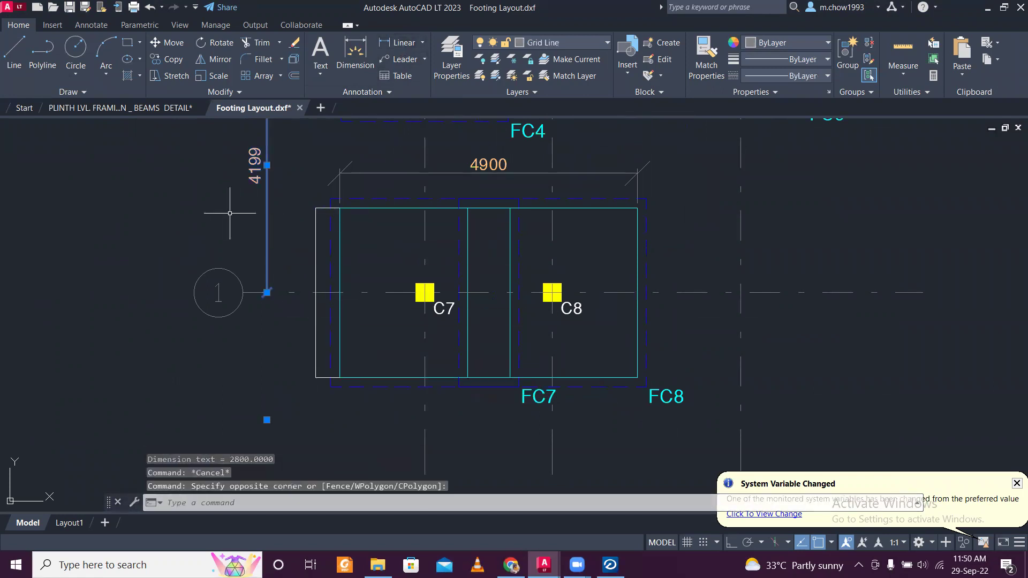
{"action": "type", "text": "MA"}
{"action": "key", "text": "Return"}
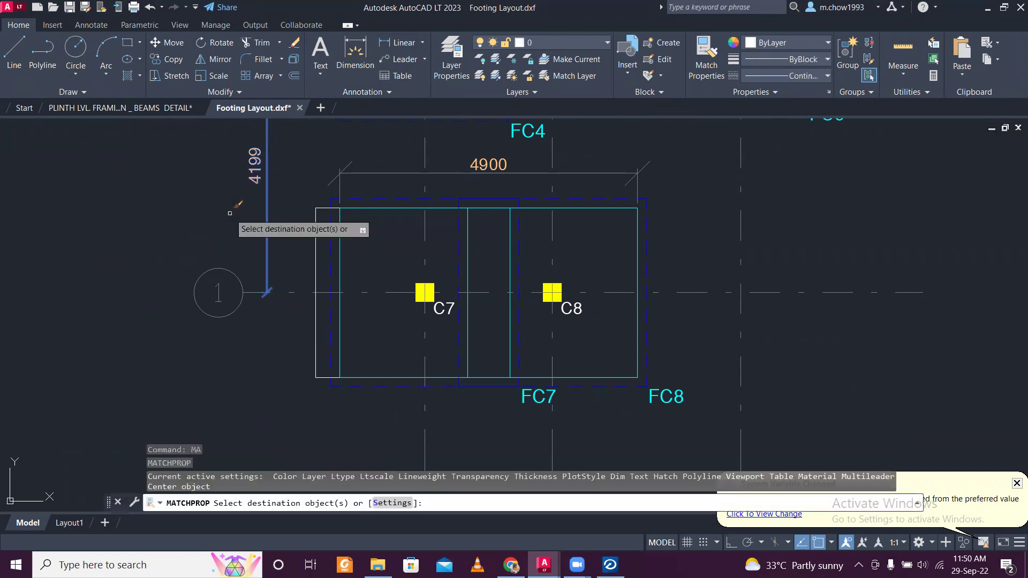
{"action": "left_click", "coordinate": [316, 239]}
{"action": "key", "text": "Escape"}
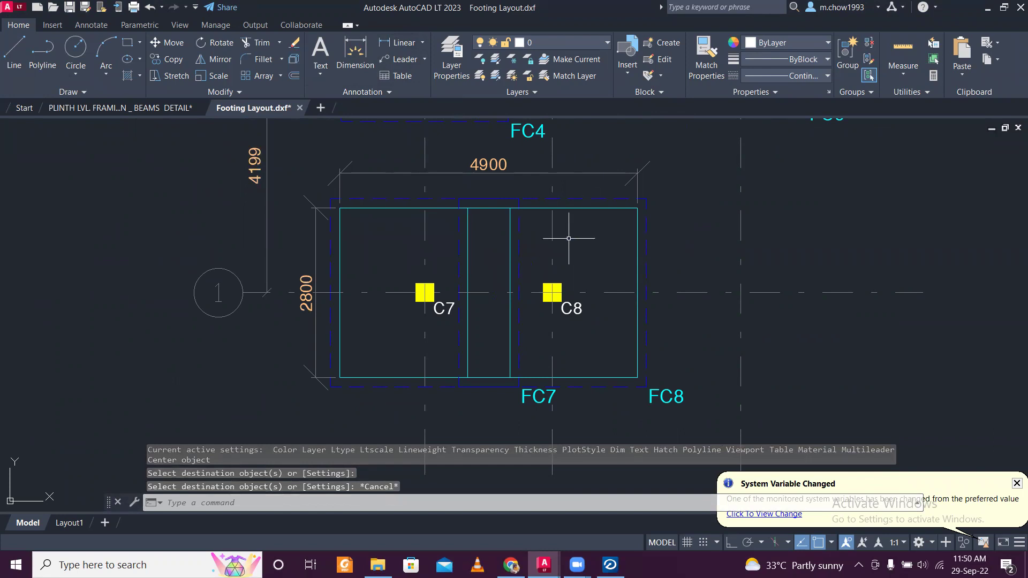
Switch to RCDC and review the footing sizes and the bottom and top reinforcement in the design table.
{"action": "scroll", "coordinate": [589, 267], "scroll_direction": "down", "scroll_amount": 4}
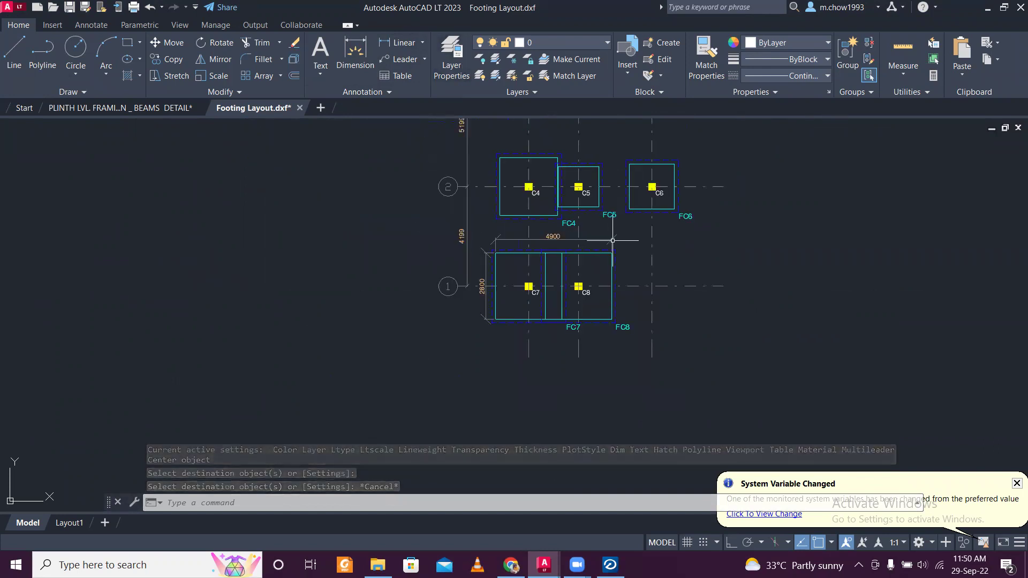
{"action": "scroll", "coordinate": [610, 238], "scroll_direction": "up", "scroll_amount": 2}
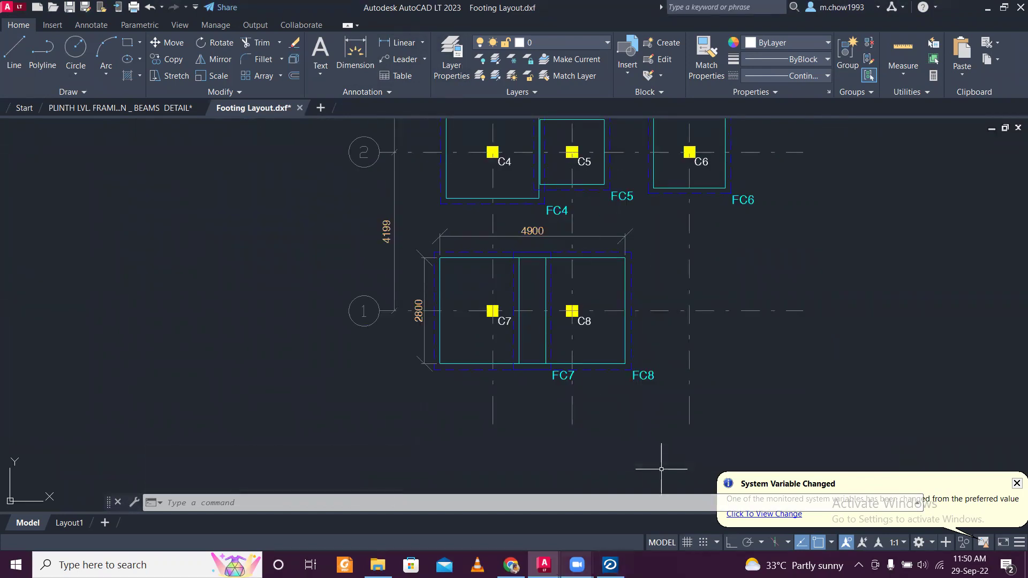
{"action": "left_click", "coordinate": [609, 565]}
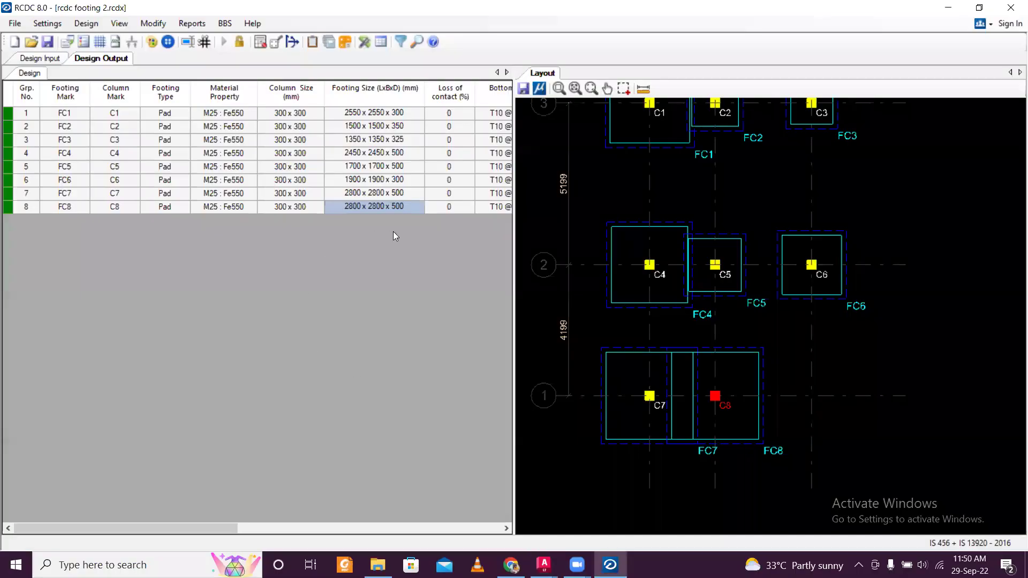
{"action": "scroll", "coordinate": [279, 473], "scroll_direction": "right", "scroll_amount": 5}
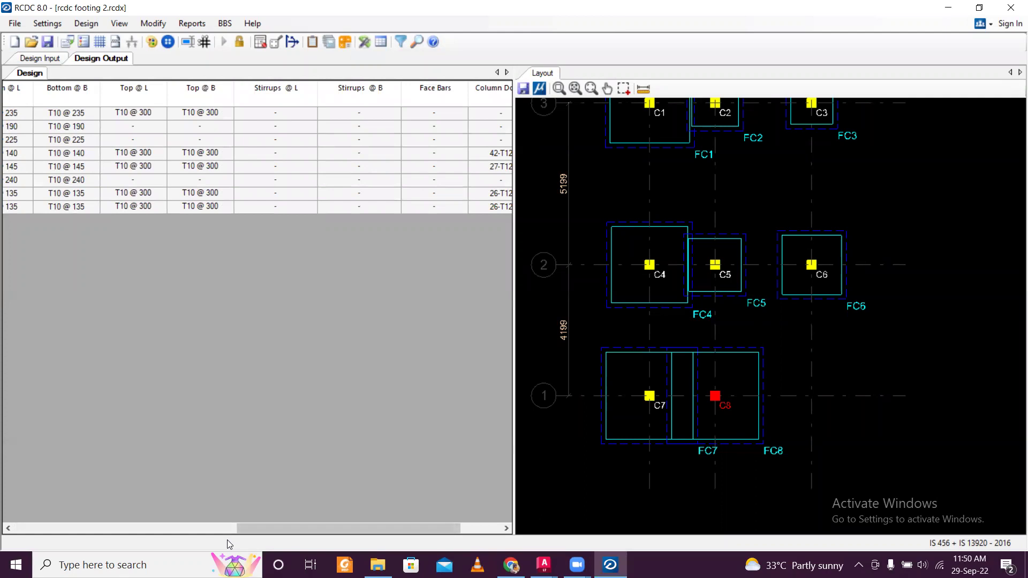
{"action": "scroll", "coordinate": [227, 539], "scroll_direction": "left", "scroll_amount": 5}
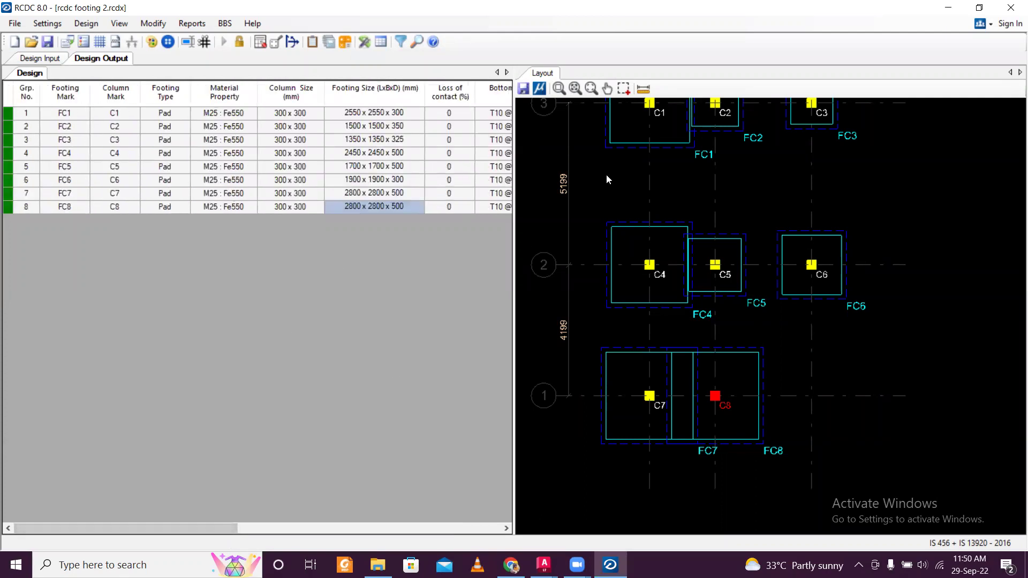
{"action": "scroll", "coordinate": [320, 446], "scroll_direction": "right", "scroll_amount": 5}
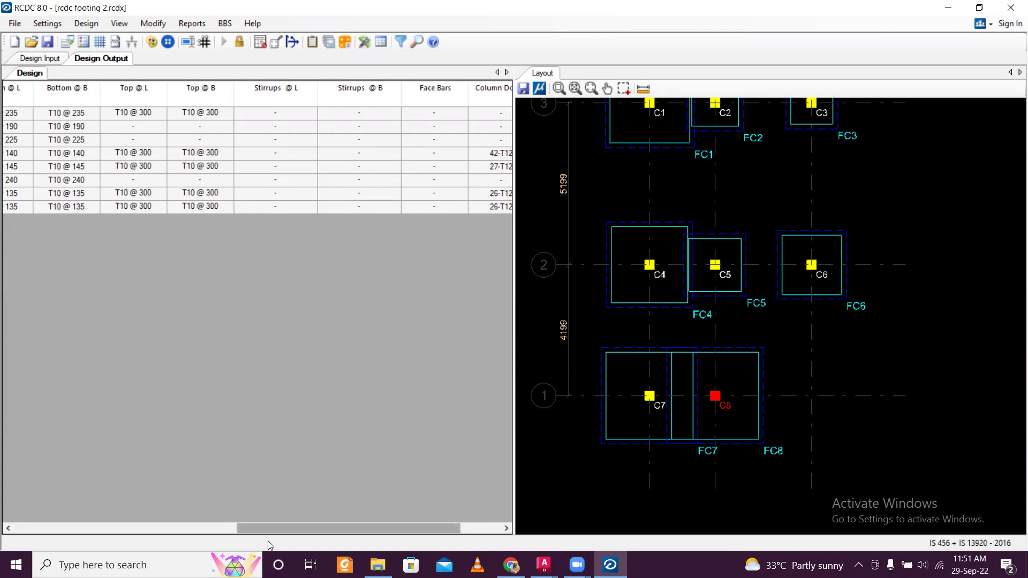
{"action": "key", "text": "Left"}
{"action": "key", "text": "Left"}
{"action": "key", "text": "Left"}
{"action": "key", "text": "Left"}
{"action": "key", "text": "Left"}
{"action": "key", "text": "Left"}
{"action": "key", "text": "Left"}
{"action": "key", "text": "Left"}
{"action": "key", "text": "Left"}
{"action": "key", "text": "Left"}
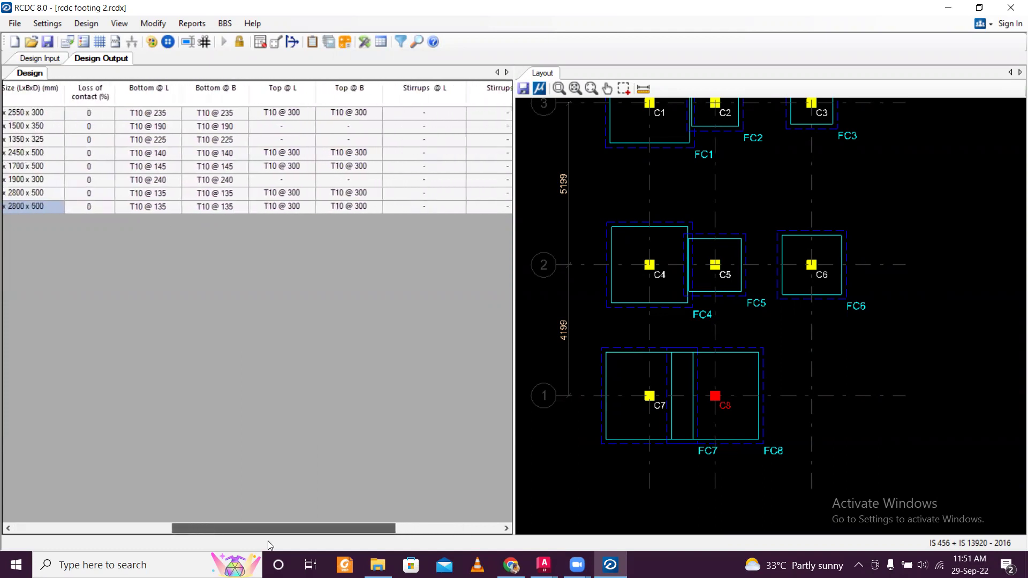
{"action": "key", "text": "Left"}
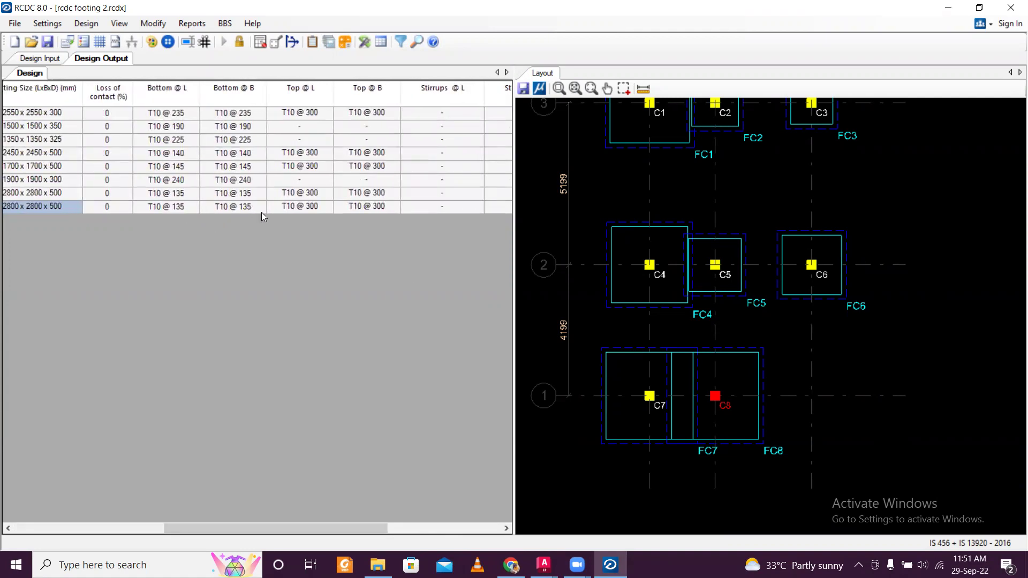
Switch back to AutoCAD LT and examine the layout around footings FC4, FC5 and FC6 and the dimensioned FC7–FC8 pair.
{"action": "left_click", "coordinate": [543, 565]}
{"action": "left_click", "coordinate": [616, 514]}
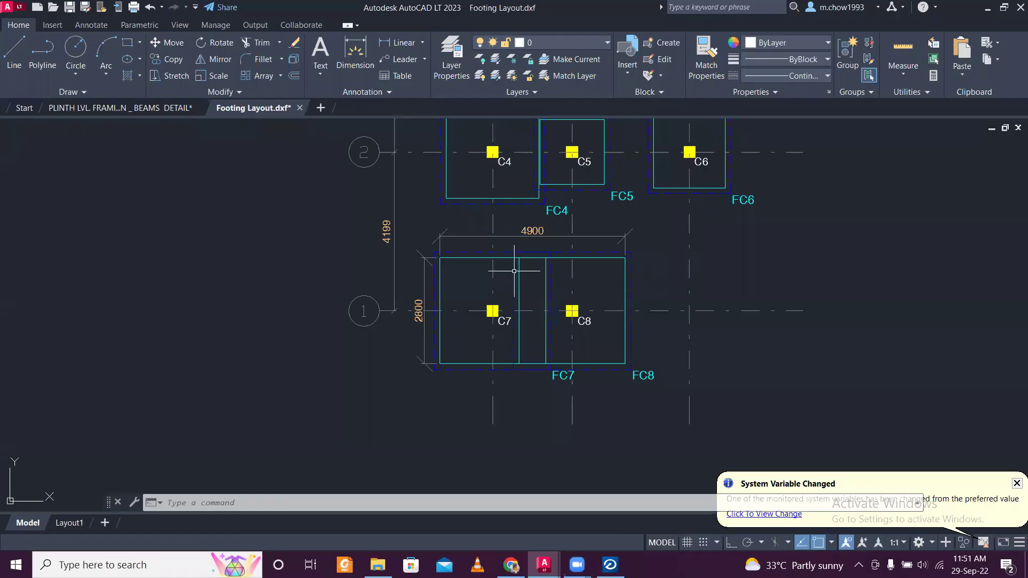
{"action": "scroll", "coordinate": [546, 275], "scroll_direction": "down", "scroll_amount": 3}
{"action": "middle_click_drag", "start_coordinate": [605, 243], "coordinate": [542, 297]}
{"action": "scroll", "coordinate": [530, 268], "scroll_direction": "up", "scroll_amount": 5}
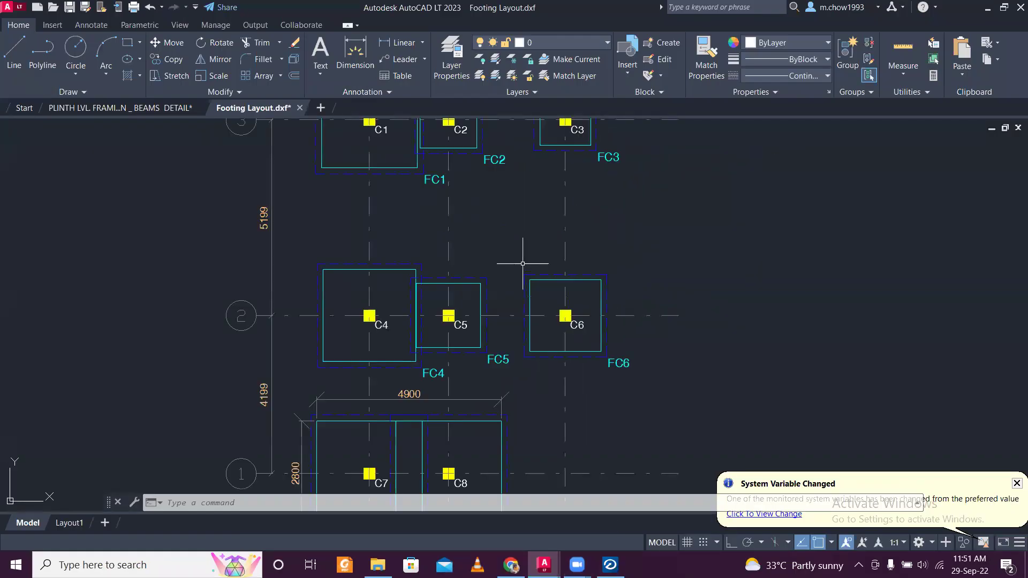
Examine the whole footing layout on grids 1 to 3, focusing on the dimensioned FC7–FC8 pair.
{"action": "scroll", "coordinate": [448, 289], "scroll_direction": "down", "scroll_amount": 3}
{"action": "scroll", "coordinate": [516, 271], "scroll_direction": "up", "scroll_amount": 4}
{"action": "mouse_move", "coordinate": [470, 310]}
{"action": "middle_mouse_down"}
{"action": "mouse_move", "coordinate": [479, 229]}
{"action": "mouse_move", "coordinate": [507, 208]}
{"action": "mouse_move", "coordinate": [523, 283]}
{"action": "mouse_move", "coordinate": [522, 245]}
{"action": "middle_mouse_up"}
{"action": "scroll", "coordinate": [503, 236], "scroll_direction": "up", "scroll_amount": 4}
{"action": "scroll", "coordinate": [486, 235], "scroll_direction": "down", "scroll_amount": 8}
{"action": "scroll", "coordinate": [486, 235], "scroll_direction": "up", "scroll_amount": 4}
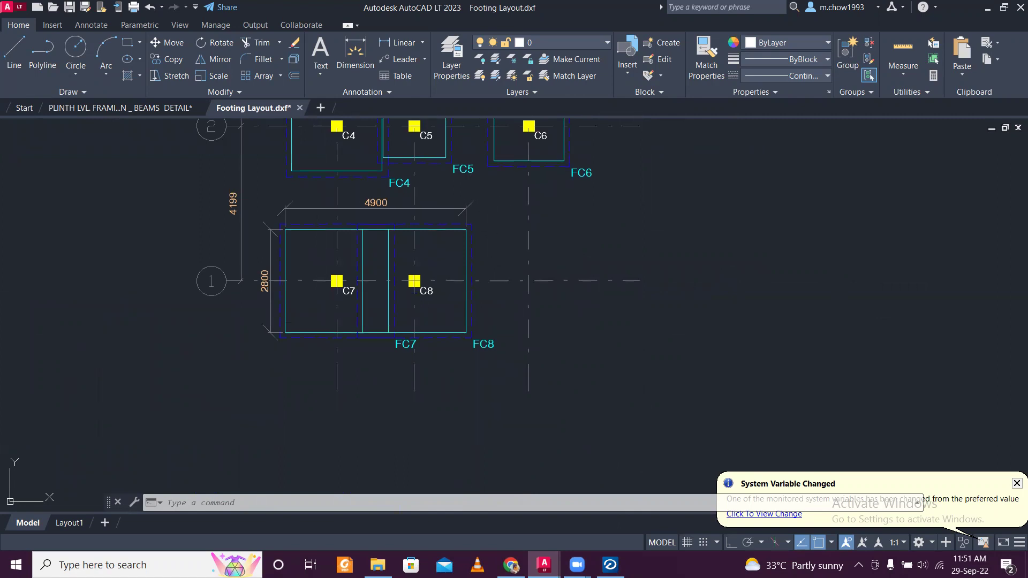
{"action": "middle_click_drag", "start_coordinate": [486, 252], "coordinate": [505, 340]}
{"action": "scroll", "coordinate": [506, 340], "scroll_direction": "down", "scroll_amount": 5}
{"action": "scroll", "coordinate": [518, 322], "scroll_direction": "up", "scroll_amount": 4}
{"action": "scroll", "coordinate": [488, 355], "scroll_direction": "up", "scroll_amount": 1}
{"action": "scroll", "coordinate": [489, 356], "scroll_direction": "down", "scroll_amount": 1}
{"action": "scroll", "coordinate": [489, 351], "scroll_direction": "up", "scroll_amount": 1}
{"action": "scroll", "coordinate": [489, 351], "scroll_direction": "down", "scroll_amount": 2}
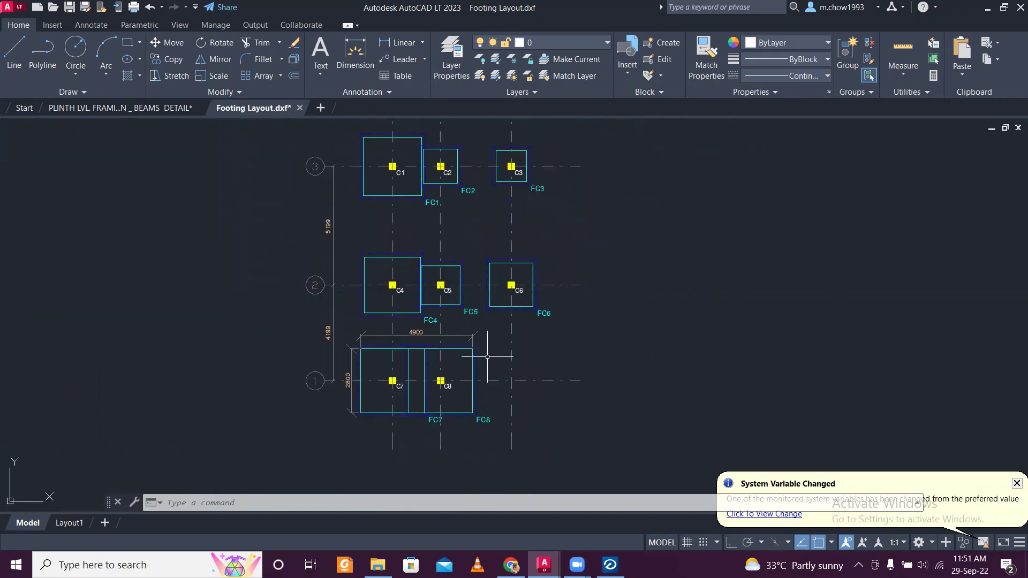
{"action": "scroll", "coordinate": [488, 352], "scroll_direction": "up", "scroll_amount": 1}
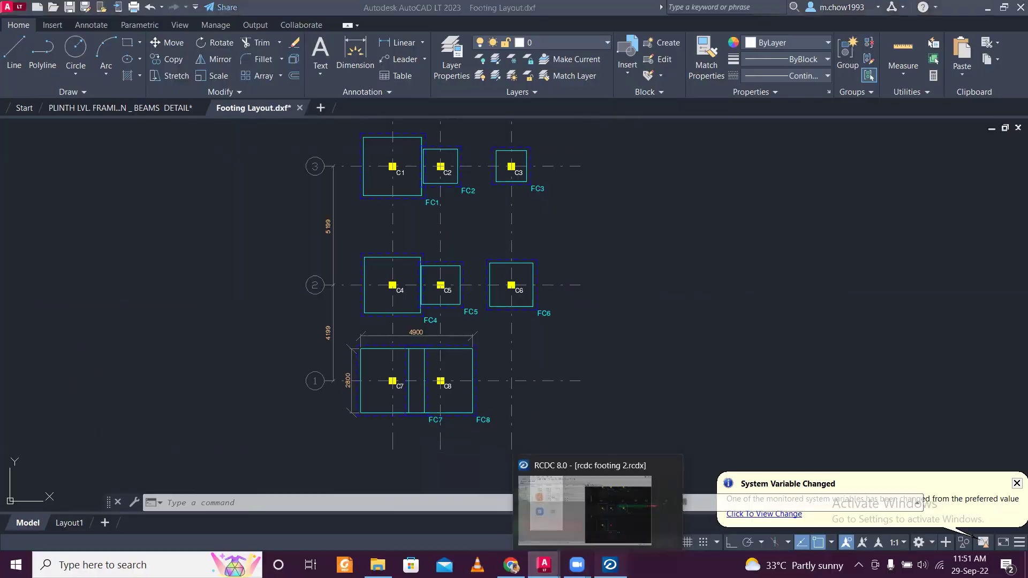
Switch to RCDC and generate the footing text schedule as a vertical schedule.
{"action": "left_click", "coordinate": [609, 565]}
{"action": "left_click", "coordinate": [87, 24]}
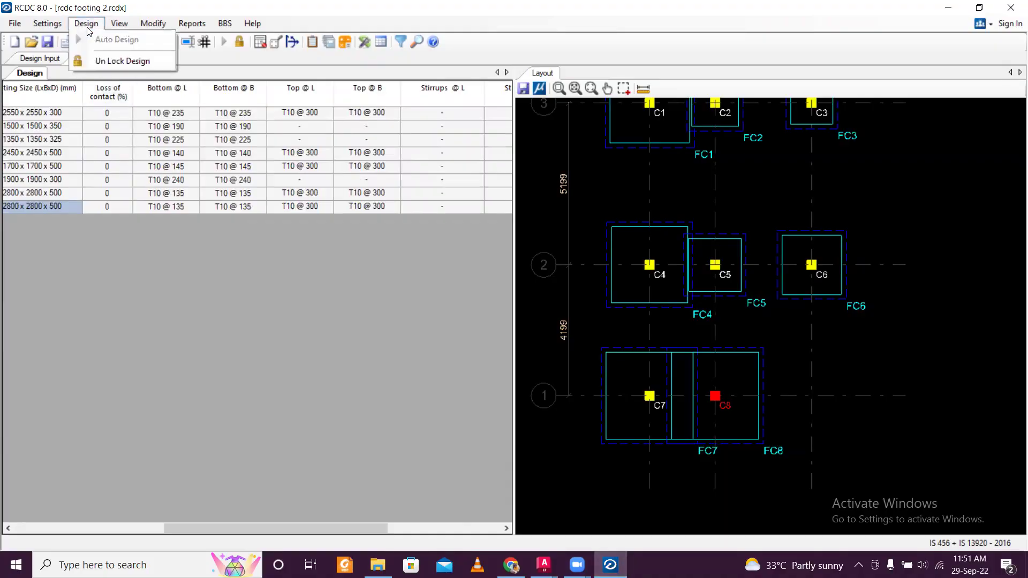
{"action": "left_click", "coordinate": [152, 24]}
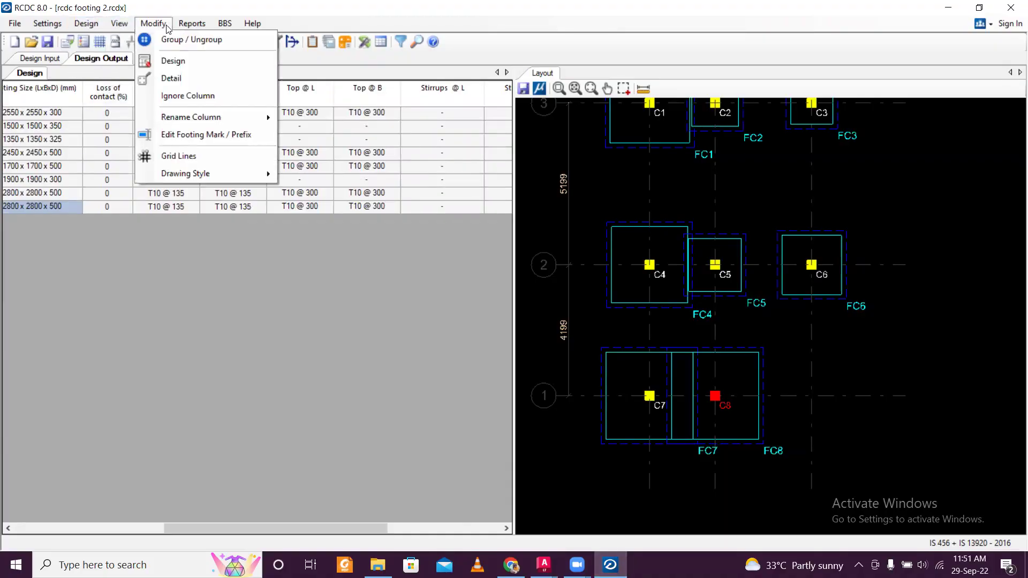
{"action": "mouse_move", "coordinate": [201, 26]}
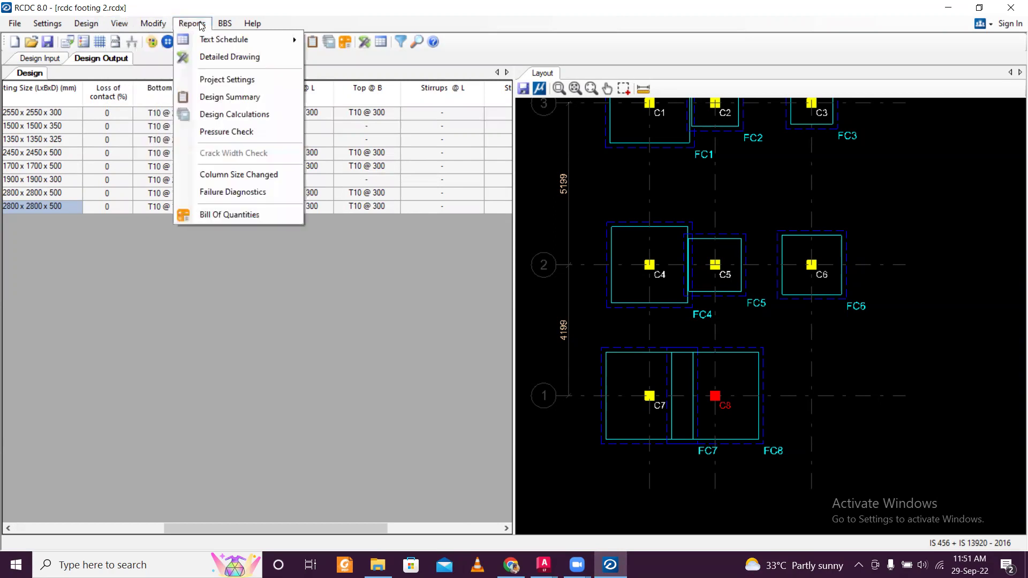
{"action": "mouse_move", "coordinate": [219, 41]}
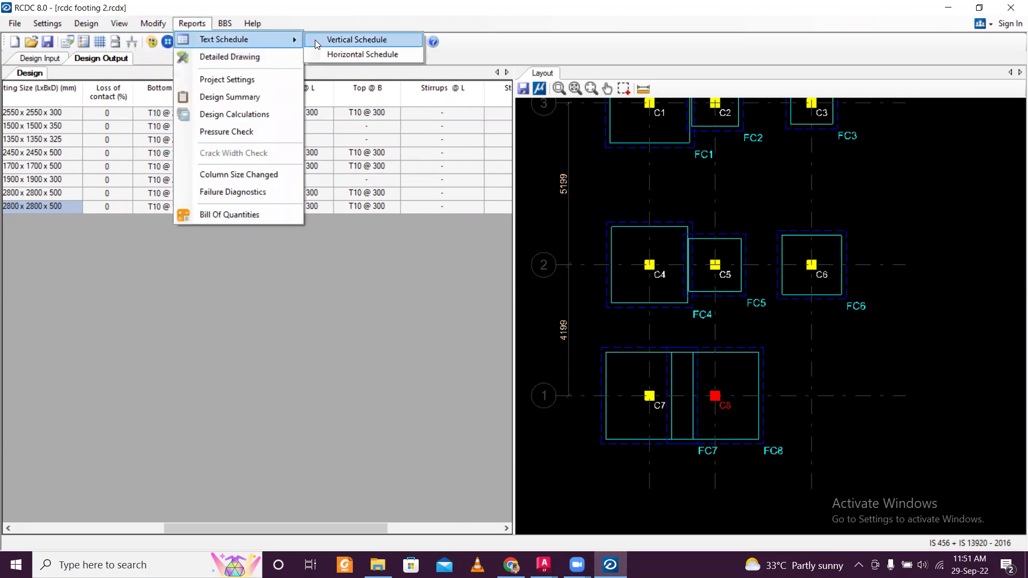
{"action": "left_click", "coordinate": [315, 40]}
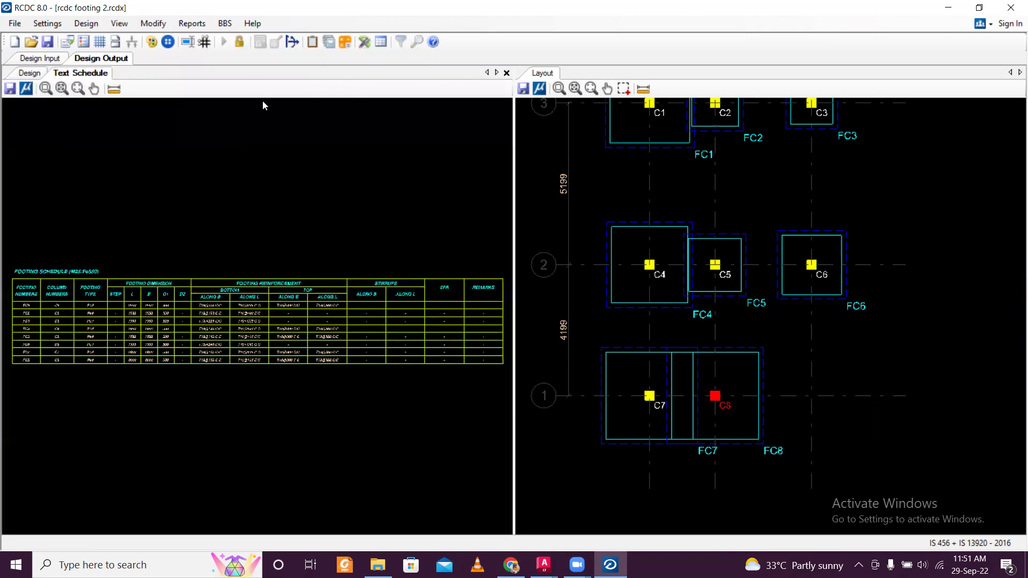
Examine the footing dimensions and the bottom and top reinforcement columns of the footing schedule.
{"action": "scroll", "coordinate": [128, 350], "scroll_direction": "up", "scroll_amount": 5}
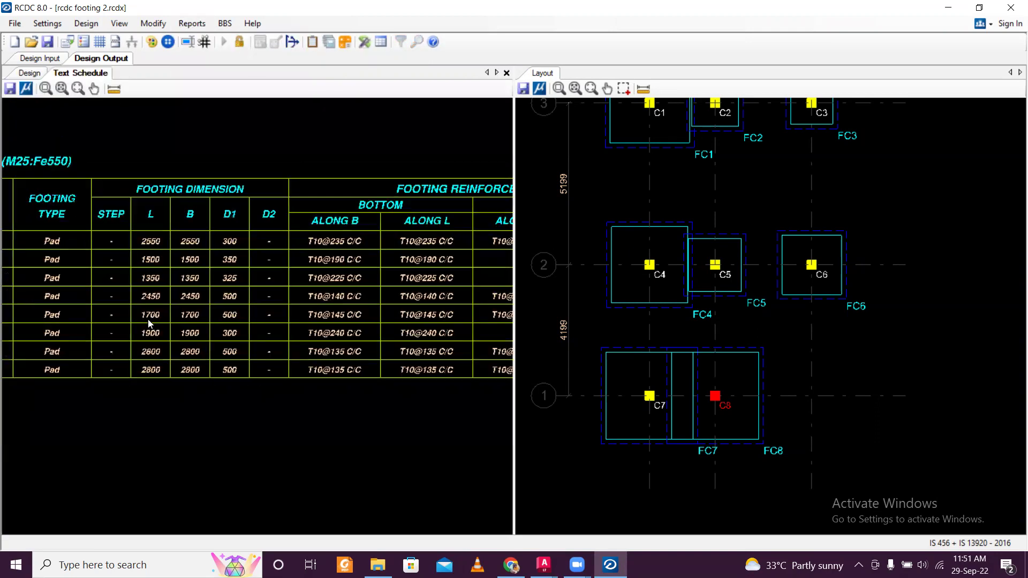
{"action": "scroll", "coordinate": [169, 280], "scroll_direction": "up", "scroll_amount": 2}
{"action": "scroll", "coordinate": [169, 276], "scroll_direction": "down", "scroll_amount": 3}
{"action": "scroll", "coordinate": [276, 217], "scroll_direction": "up", "scroll_amount": 1}
{"action": "scroll", "coordinate": [358, 233], "scroll_direction": "down", "scroll_amount": 1}
{"action": "scroll", "coordinate": [344, 207], "scroll_direction": "up", "scroll_amount": 2}
{"action": "scroll", "coordinate": [362, 231], "scroll_direction": "down", "scroll_amount": 1}
{"action": "scroll", "coordinate": [294, 247], "scroll_direction": "down", "scroll_amount": 2}
{"action": "scroll", "coordinate": [392, 264], "scroll_direction": "up", "scroll_amount": 2}
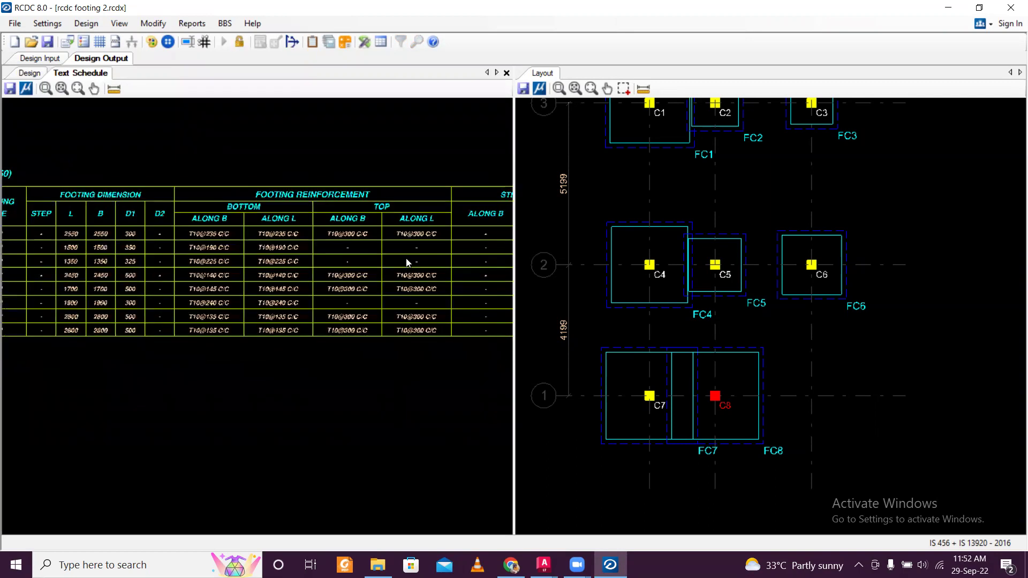
{"action": "scroll", "coordinate": [375, 262], "scroll_direction": "down", "scroll_amount": 1}
{"action": "scroll", "coordinate": [354, 258], "scroll_direction": "up", "scroll_amount": 1}
{"action": "scroll", "coordinate": [459, 280], "scroll_direction": "down", "scroll_amount": 2}
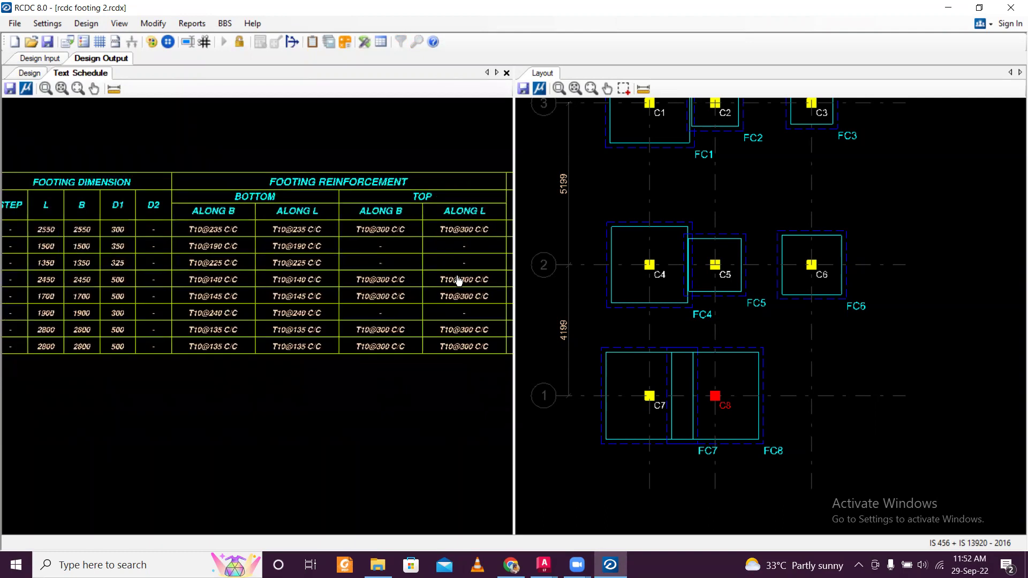
{"action": "scroll", "coordinate": [482, 277], "scroll_direction": "up", "scroll_amount": 2}
{"action": "scroll", "coordinate": [411, 288], "scroll_direction": "up", "scroll_amount": 2}
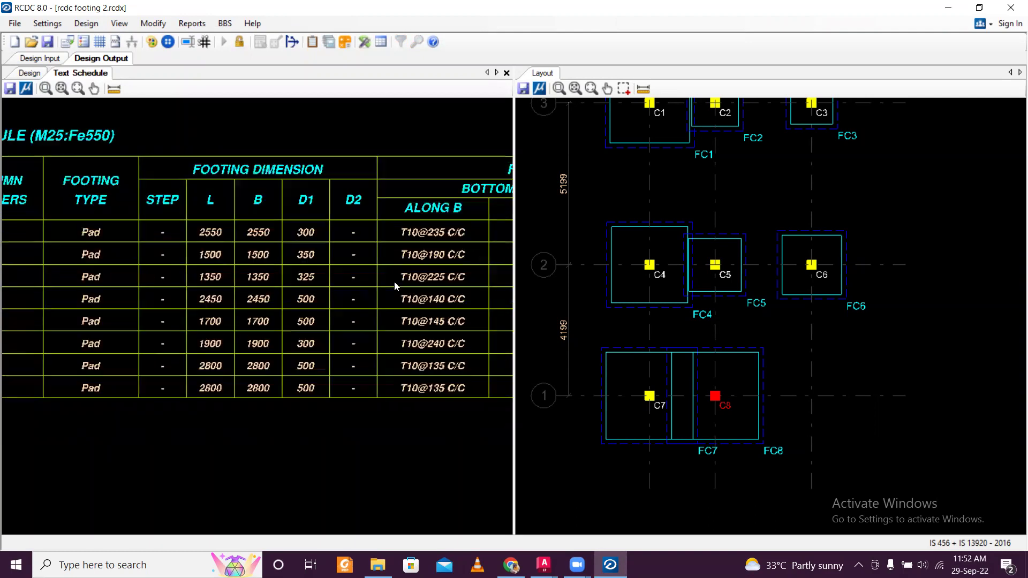
{"action": "scroll", "coordinate": [402, 264], "scroll_direction": "up", "scroll_amount": 1}
{"action": "scroll", "coordinate": [403, 263], "scroll_direction": "down", "scroll_amount": 1}
{"action": "scroll", "coordinate": [56, 214], "scroll_direction": "right", "scroll_amount": 2}
{"action": "scroll", "coordinate": [235, 229], "scroll_direction": "right", "scroll_amount": 2}
{"action": "scroll", "coordinate": [104, 250], "scroll_direction": "up", "scroll_amount": 1}
{"action": "scroll", "coordinate": [105, 249], "scroll_direction": "right", "scroll_amount": 2}
{"action": "scroll", "coordinate": [97, 239], "scroll_direction": "down", "scroll_amount": 2}
{"action": "scroll", "coordinate": [176, 182], "scroll_direction": "up", "scroll_amount": 1}
{"action": "scroll", "coordinate": [296, 247], "scroll_direction": "down", "scroll_amount": 2}
{"action": "scroll", "coordinate": [23, 264], "scroll_direction": "left", "scroll_amount": 2}
{"action": "scroll", "coordinate": [298, 305], "scroll_direction": "right", "scroll_amount": 2}
{"action": "scroll", "coordinate": [479, 320], "scroll_direction": "up", "scroll_amount": 1}
{"action": "scroll", "coordinate": [479, 320], "scroll_direction": "down", "scroll_amount": 2}
{"action": "scroll", "coordinate": [318, 250], "scroll_direction": "up", "scroll_amount": 1}
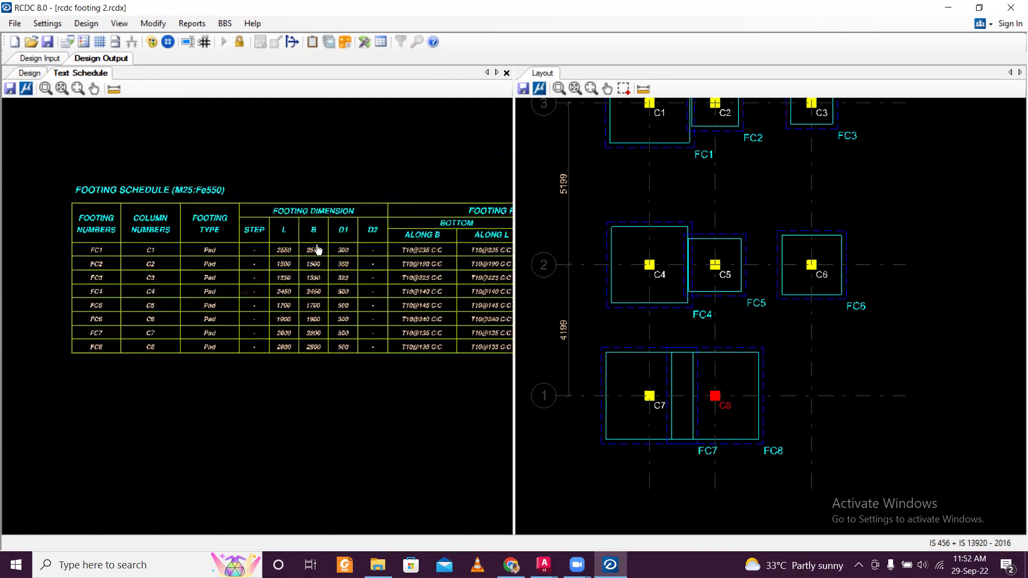
{"action": "scroll", "coordinate": [351, 269], "scroll_direction": "up", "scroll_amount": 1}
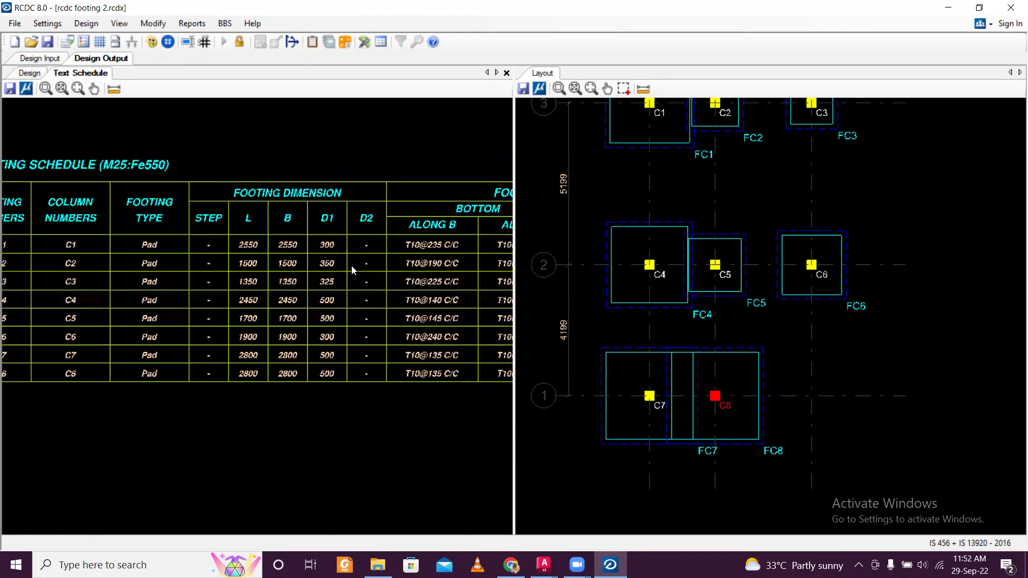
{"action": "scroll", "coordinate": [352, 270], "scroll_direction": "down", "scroll_amount": 2}
{"action": "scroll", "coordinate": [313, 274], "scroll_direction": "up", "scroll_amount": 2}
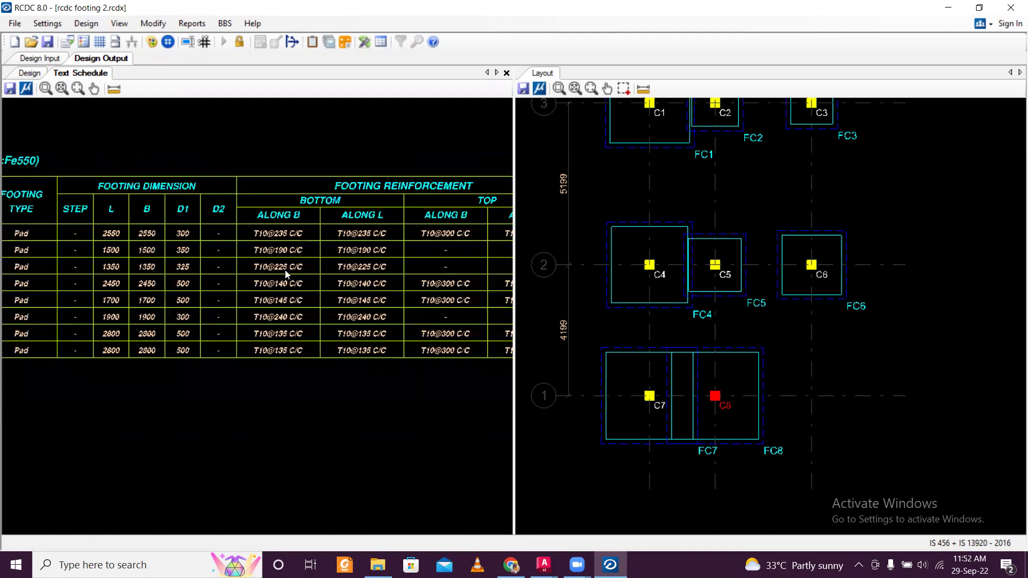
{"action": "scroll", "coordinate": [312, 271], "scroll_direction": "down", "scroll_amount": 2}
{"action": "scroll", "coordinate": [270, 298], "scroll_direction": "up", "scroll_amount": 2}
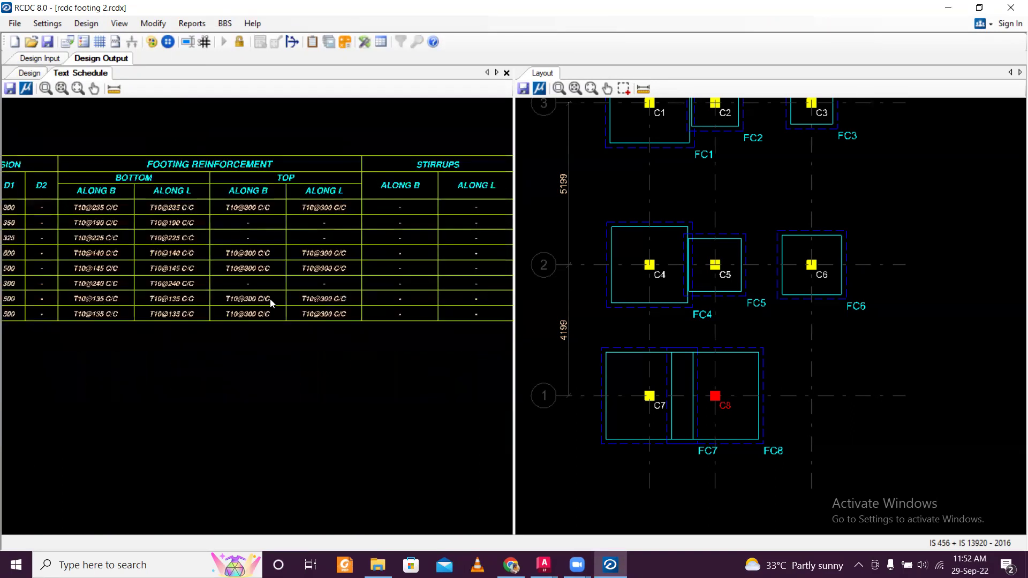
{"action": "scroll", "coordinate": [274, 291], "scroll_direction": "down", "scroll_amount": 2}
{"action": "scroll", "coordinate": [363, 269], "scroll_direction": "up", "scroll_amount": 1}
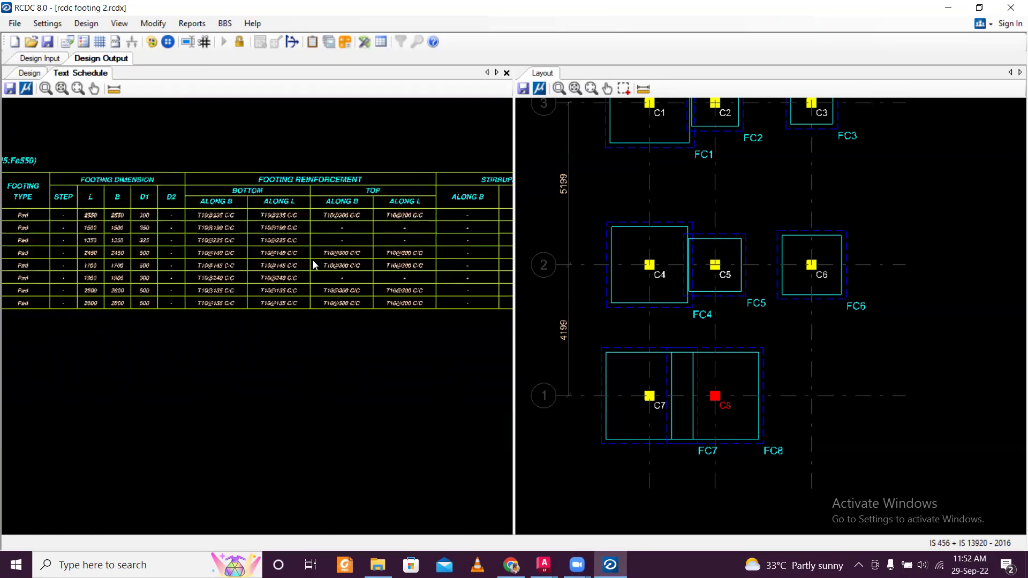
{"action": "scroll", "coordinate": [235, 261], "scroll_direction": "up", "scroll_amount": 2}
Check the FC7 and FC8 rows of the footing schedule for column numbers, sizes and bottom reinforcement.
{"action": "middle_click_drag", "start_coordinate": [243, 255], "coordinate": [339, 352]}
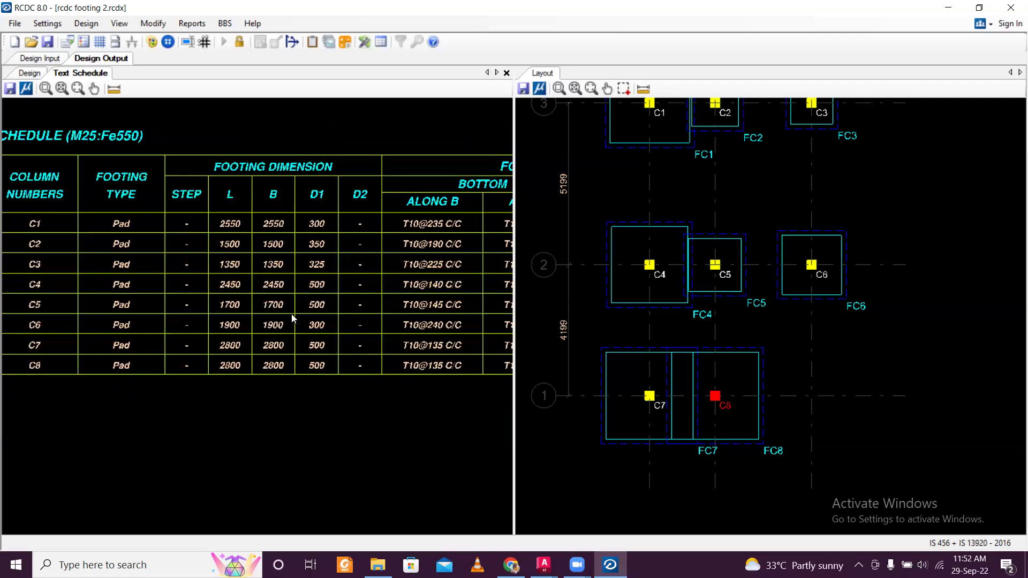
{"action": "scroll", "coordinate": [290, 335], "scroll_direction": "down", "scroll_amount": 3}
{"action": "scroll", "coordinate": [173, 409], "scroll_direction": "up", "scroll_amount": 2}
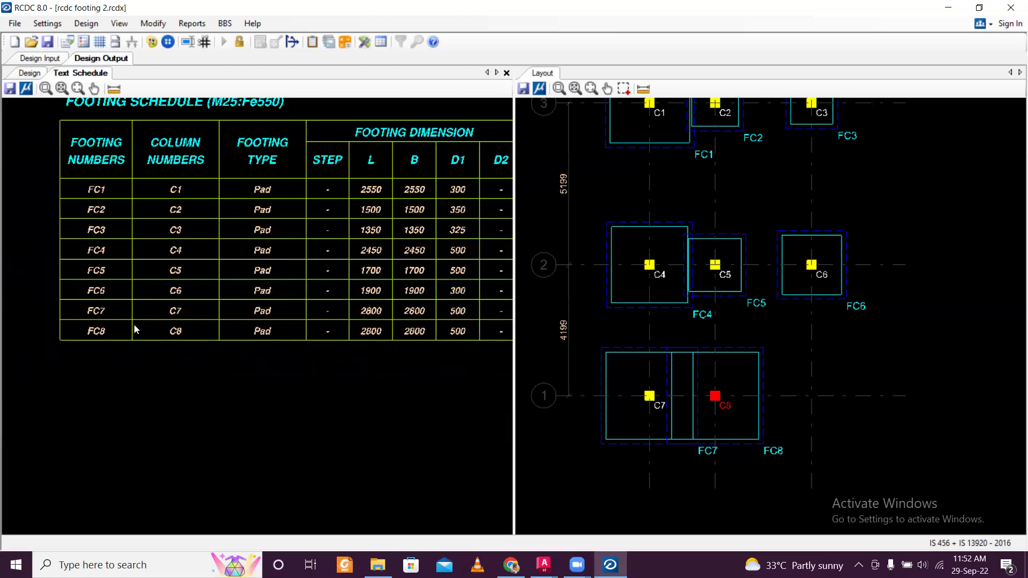
{"action": "middle_click_drag", "start_coordinate": [489, 332], "coordinate": [371, 321]}
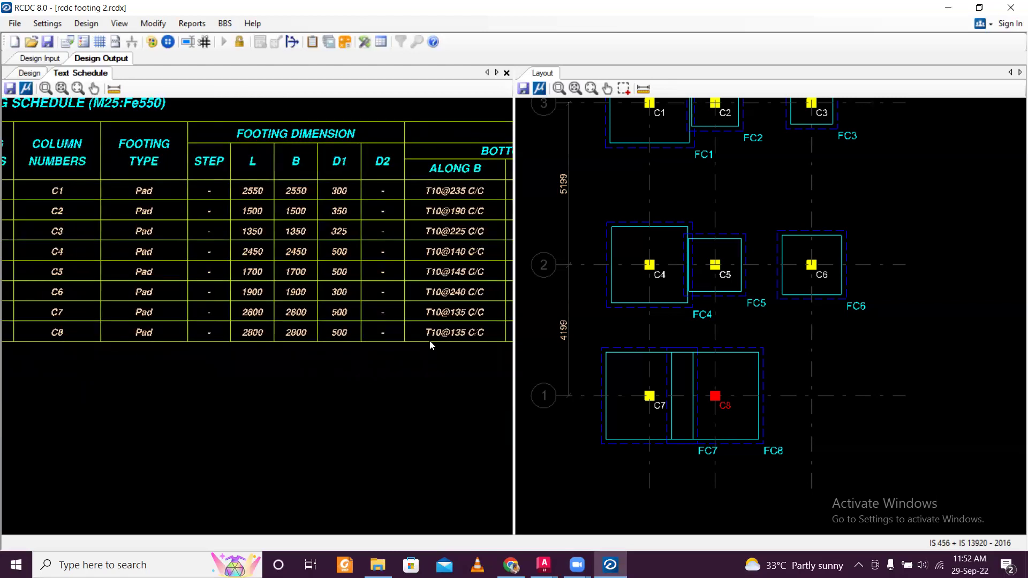
{"action": "scroll", "coordinate": [374, 340], "scroll_direction": "down", "scroll_amount": 4}
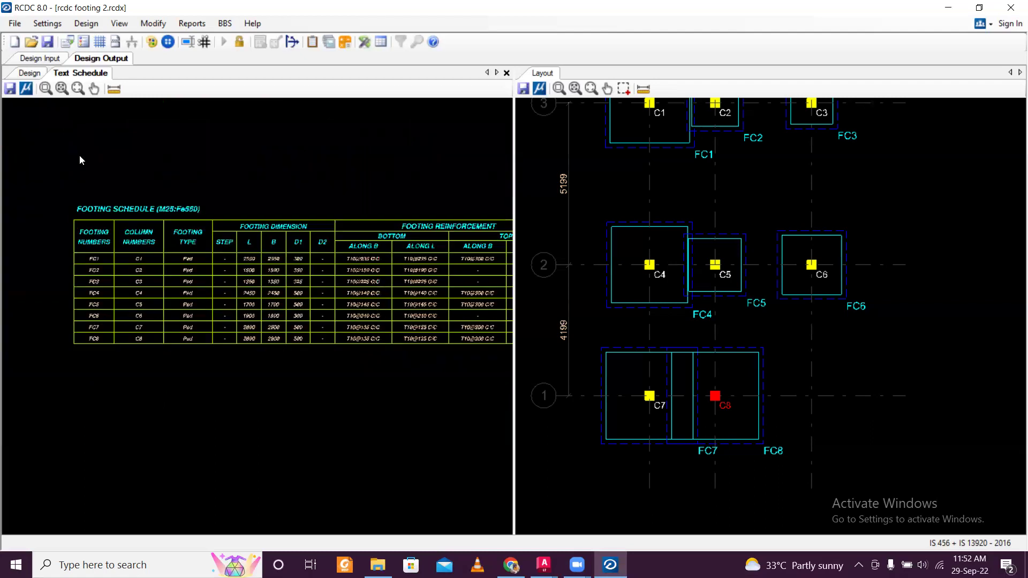
Export the footing schedule as a DXF file named Footing Schedule in the Staad File 1 folder.
{"action": "scroll", "coordinate": [64, 129], "scroll_direction": "up", "scroll_amount": 1}
{"action": "left_click", "coordinate": [9, 89]}
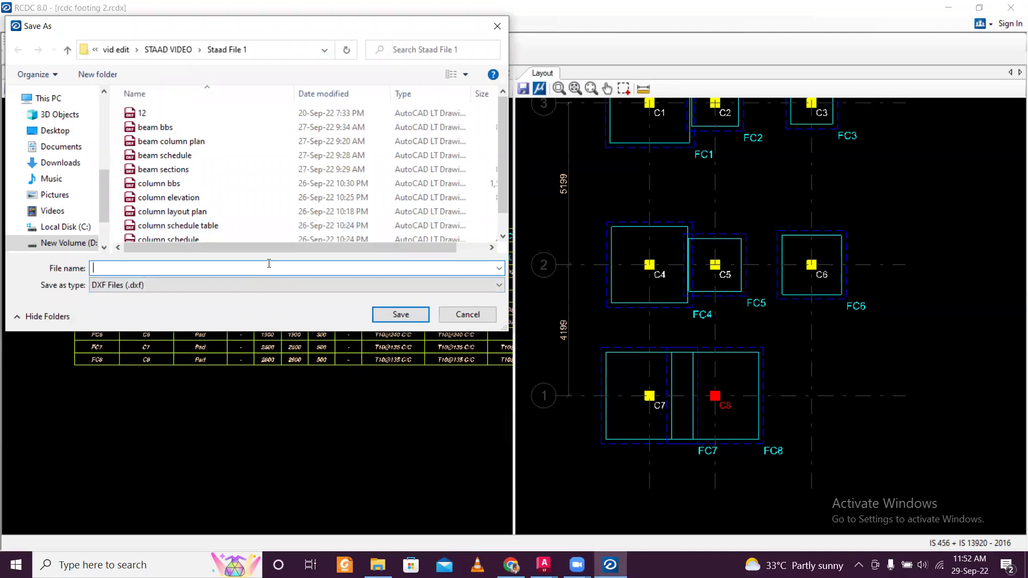
{"action": "type", "text": "Footing"}
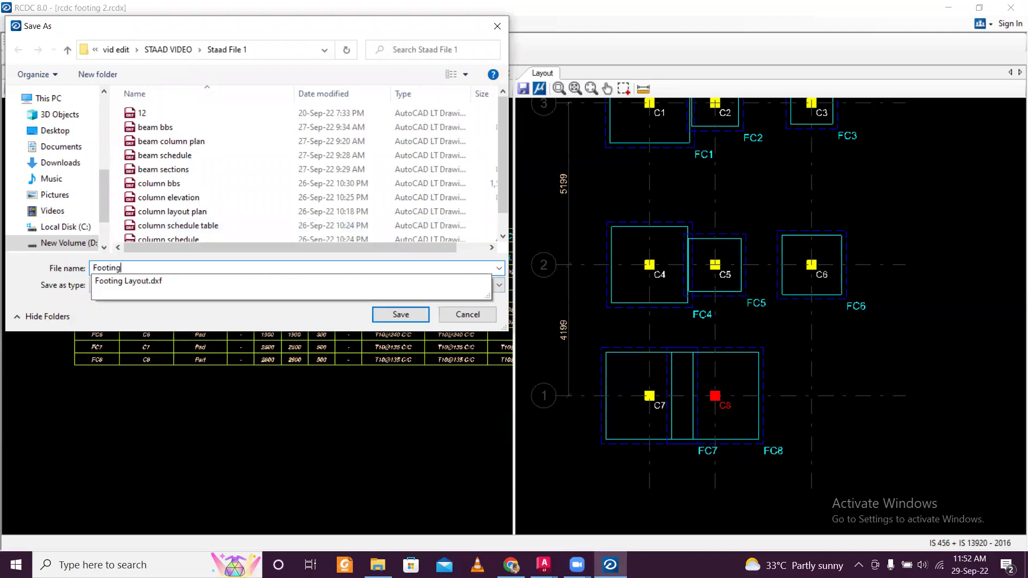
{"action": "type", "text": " Schedule"}
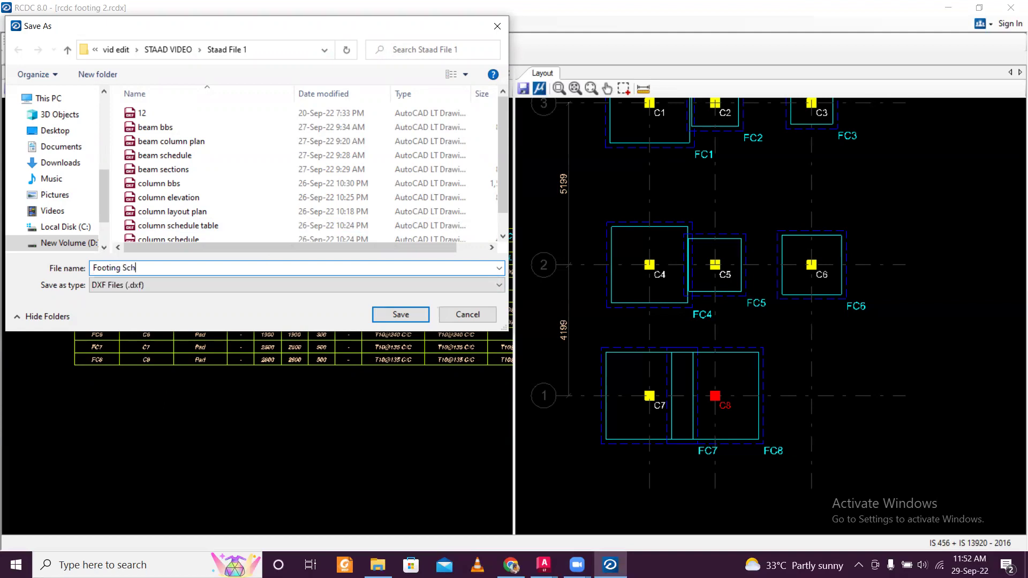
{"action": "left_click", "coordinate": [416, 313]}
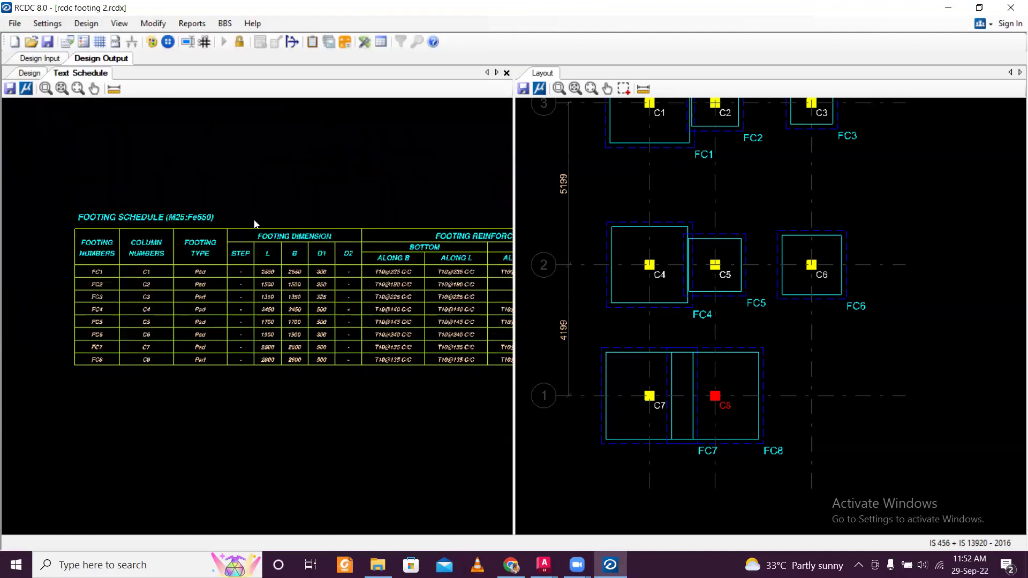
Switch to File Explorer and open the Footing Schedule drawing from the Staad File 1 folder in AutoCAD LT.
{"action": "scroll", "coordinate": [258, 212], "scroll_direction": "down", "scroll_amount": 2}
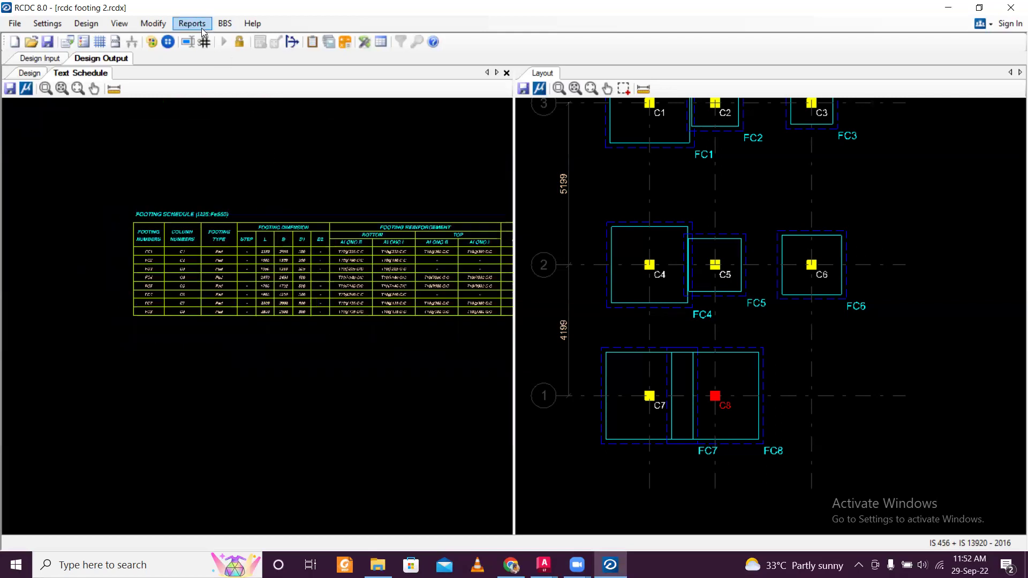
{"action": "left_click", "coordinate": [377, 565]}
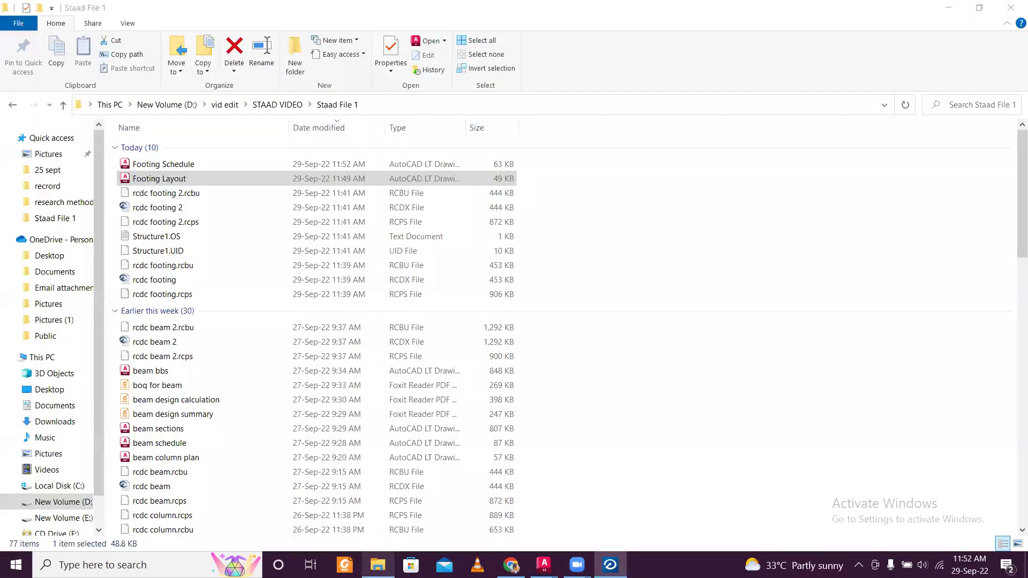
{"action": "double_click", "coordinate": [337, 167]}
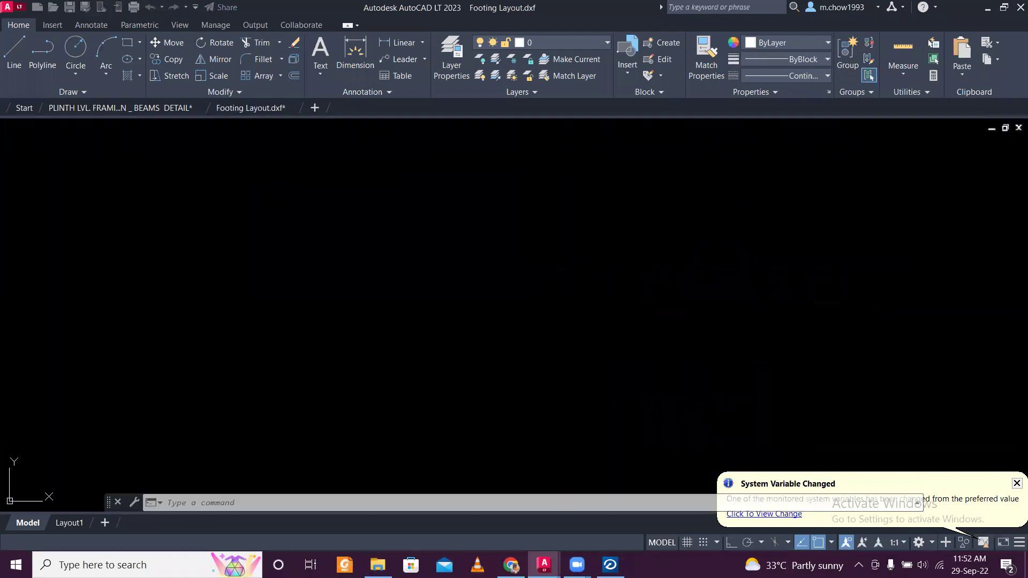
Change the column number in the schedule's FC7 row to C7,C8.
{"action": "scroll", "coordinate": [525, 201], "scroll_direction": "down", "scroll_amount": 3}
{"action": "scroll", "coordinate": [392, 376], "scroll_direction": "up", "scroll_amount": 5}
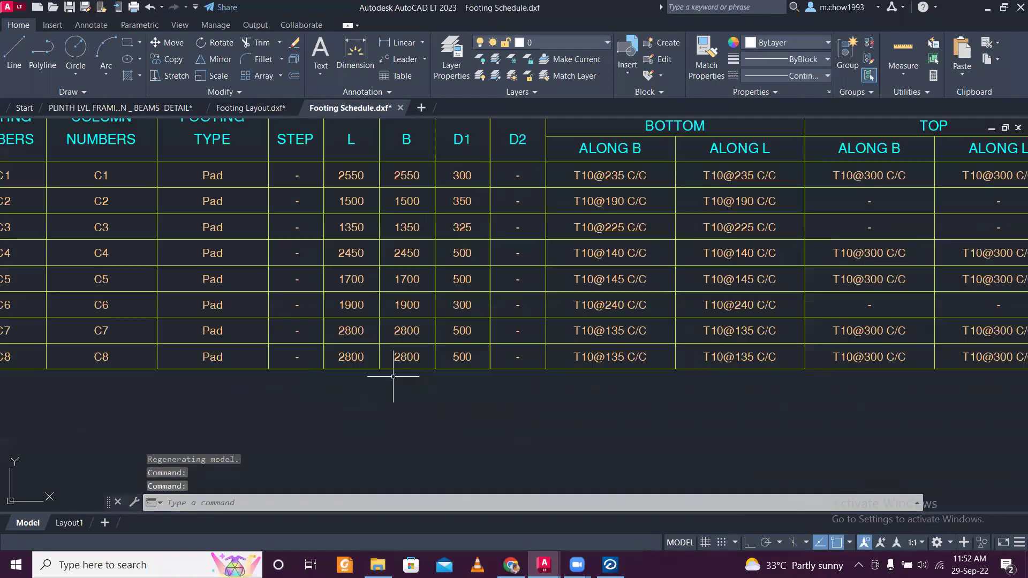
{"action": "scroll", "coordinate": [393, 376], "scroll_direction": "down", "scroll_amount": 3}
{"action": "scroll", "coordinate": [356, 375], "scroll_direction": "up", "scroll_amount": 3}
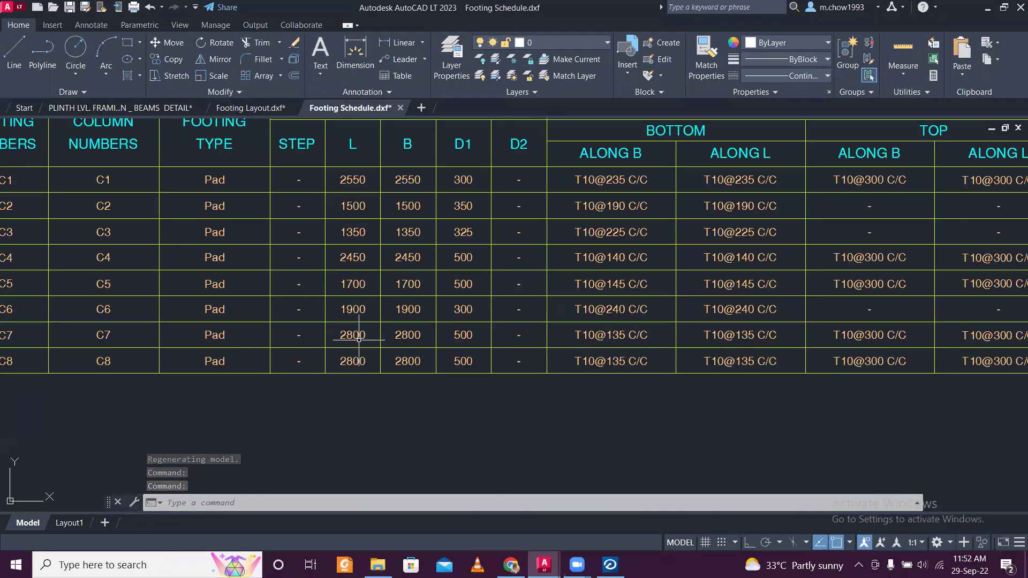
{"action": "scroll", "coordinate": [291, 348], "scroll_direction": "down", "scroll_amount": 3}
{"action": "scroll", "coordinate": [175, 339], "scroll_direction": "up", "scroll_amount": 4}
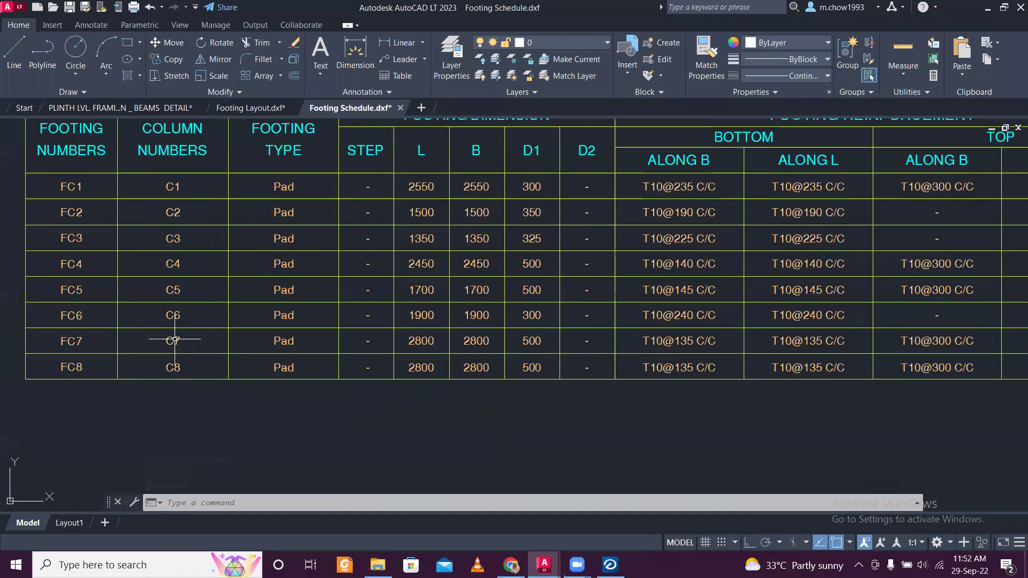
{"action": "scroll", "coordinate": [175, 339], "scroll_direction": "up", "scroll_amount": 2}
{"action": "double_click", "coordinate": [177, 340]}
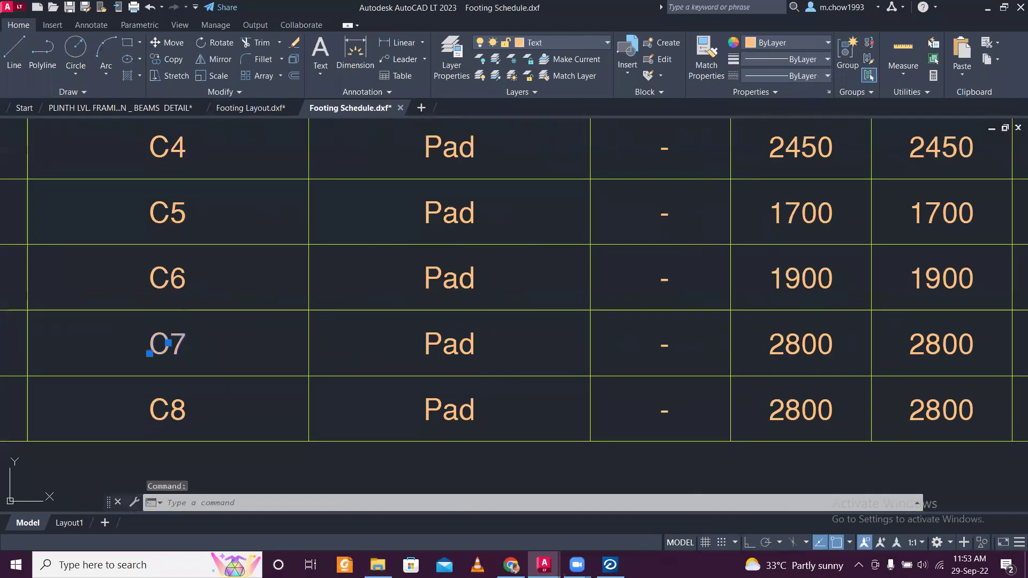
{"action": "left_click", "coordinate": [176, 341]}
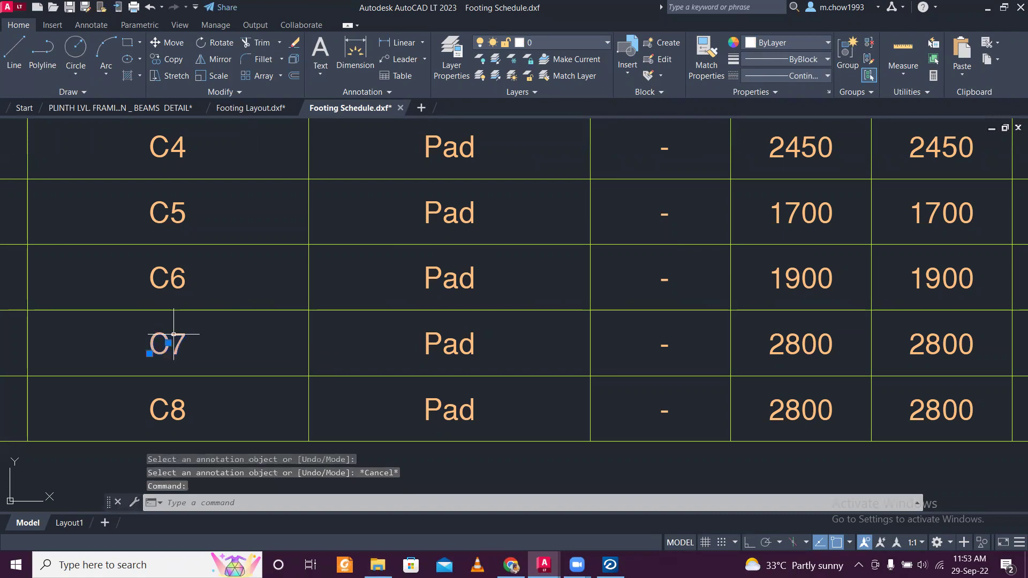
{"action": "left_click", "coordinate": [181, 348]}
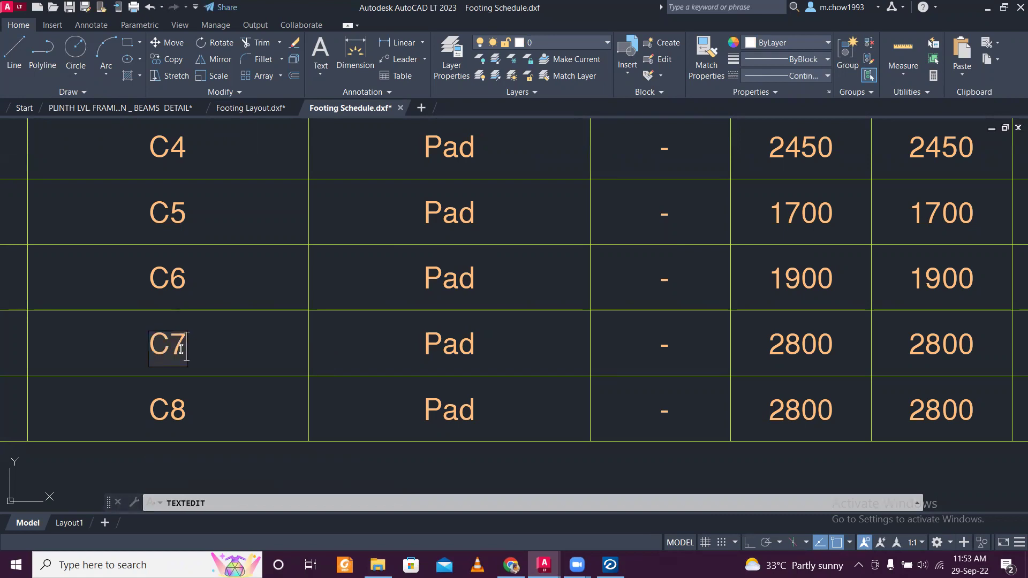
{"action": "type", "text": ",C8"}
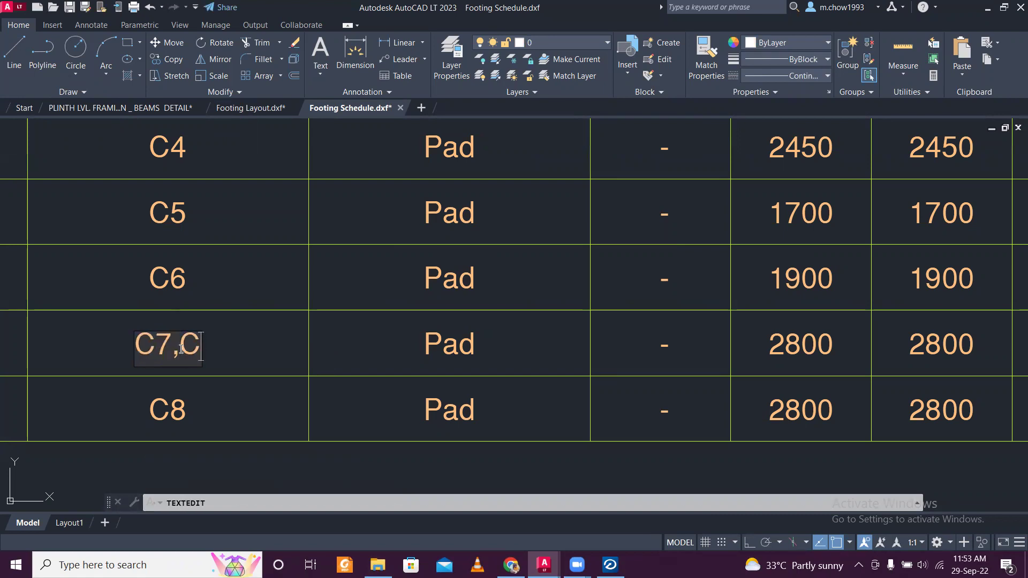
{"action": "left_click", "coordinate": [222, 386]}
{"action": "scroll", "coordinate": [313, 345], "scroll_direction": "down", "scroll_amount": 4}
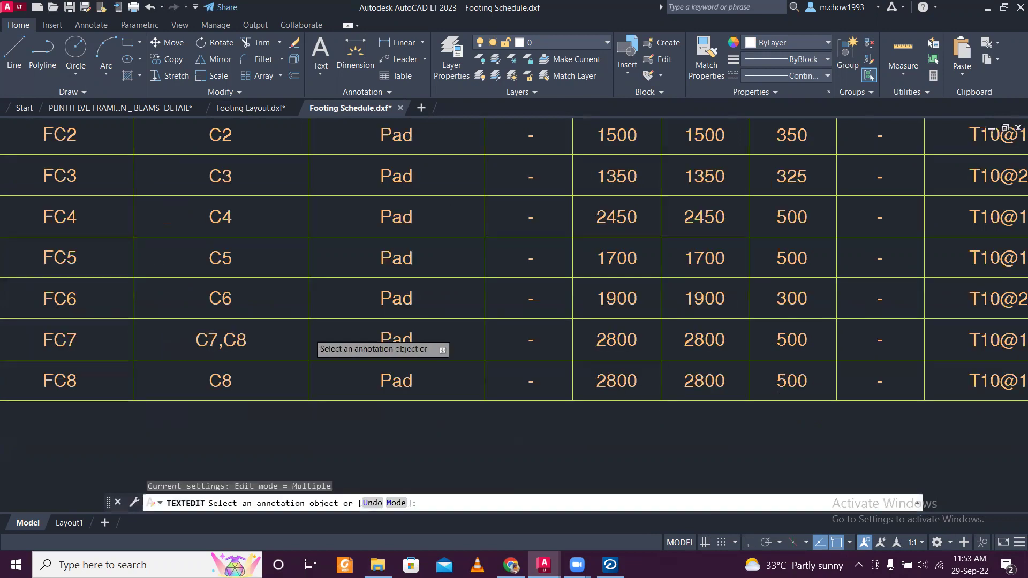
{"action": "key", "text": "Escape"}
Erase the FC8 row's entries and the table border line beneath them.
{"action": "left_click", "coordinate": [115, 349]}
{"action": "scroll", "coordinate": [107, 348], "scroll_direction": "down", "scroll_amount": 4}
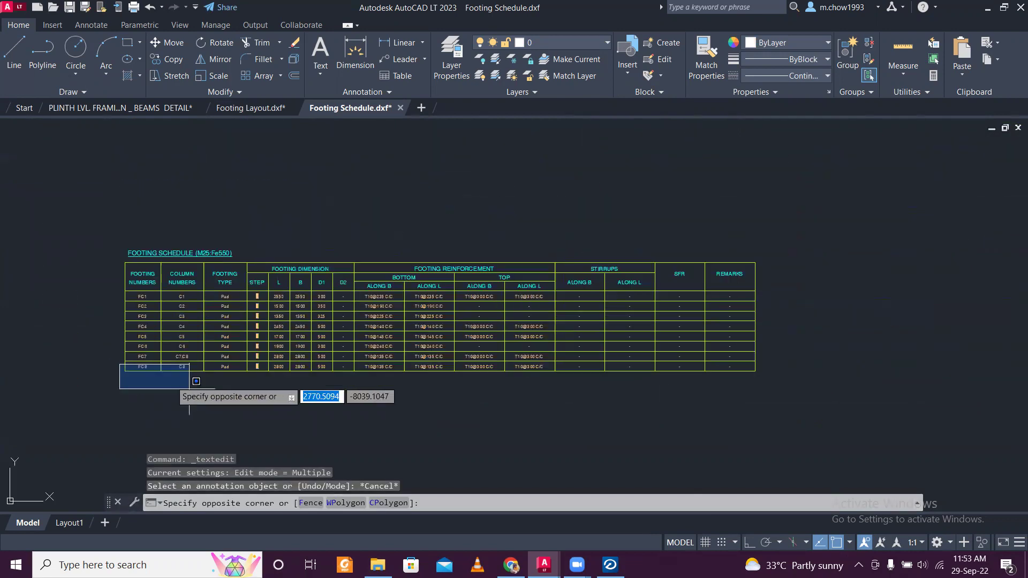
{"action": "left_click", "coordinate": [786, 426]}
{"action": "key", "text": "Delete"}
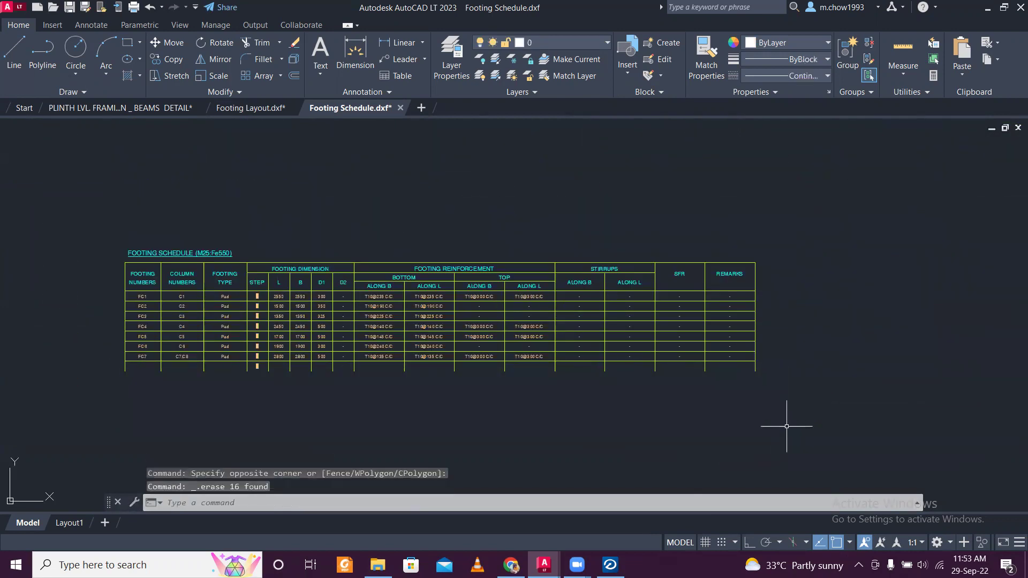
Trim off all the vertical column lines that stick out below the FC7 row.
{"action": "type", "text": "tr"}
{"action": "key", "text": "space"}
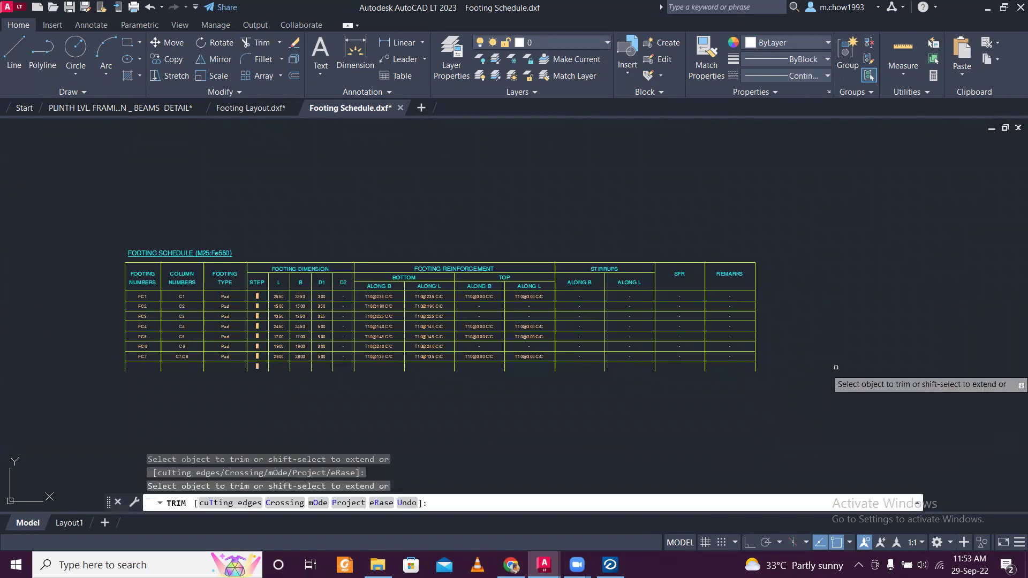
{"action": "scroll", "coordinate": [776, 369], "scroll_direction": "up", "scroll_amount": 5}
{"action": "left_click_drag", "start_coordinate": [725, 339], "coordinate": [598, 342]}
{"action": "scroll", "coordinate": [597, 341], "scroll_direction": "down", "scroll_amount": 8}
{"action": "middle_click_drag", "start_coordinate": [519, 348], "coordinate": [792, 333]}
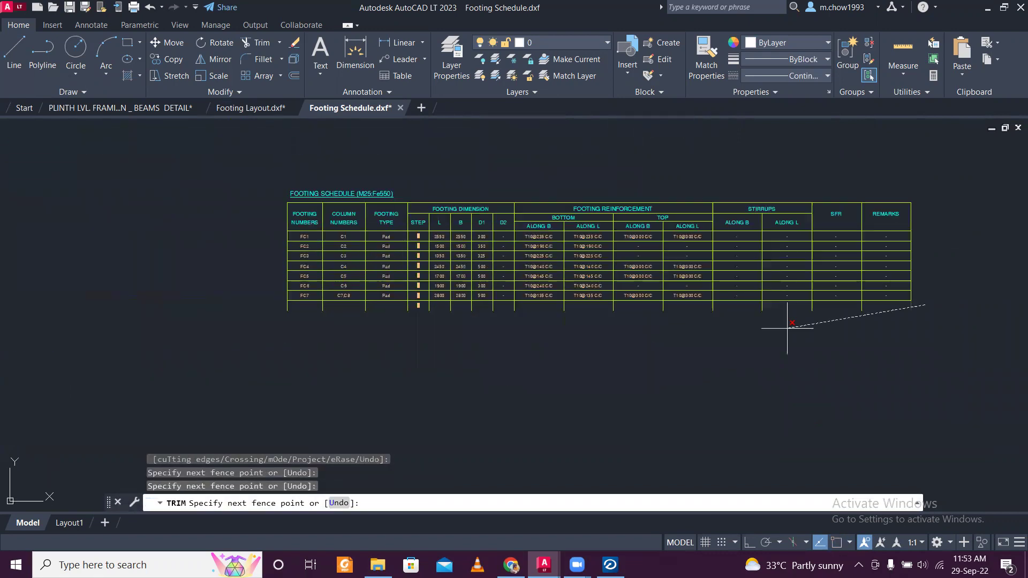
{"action": "key", "text": "Return"}
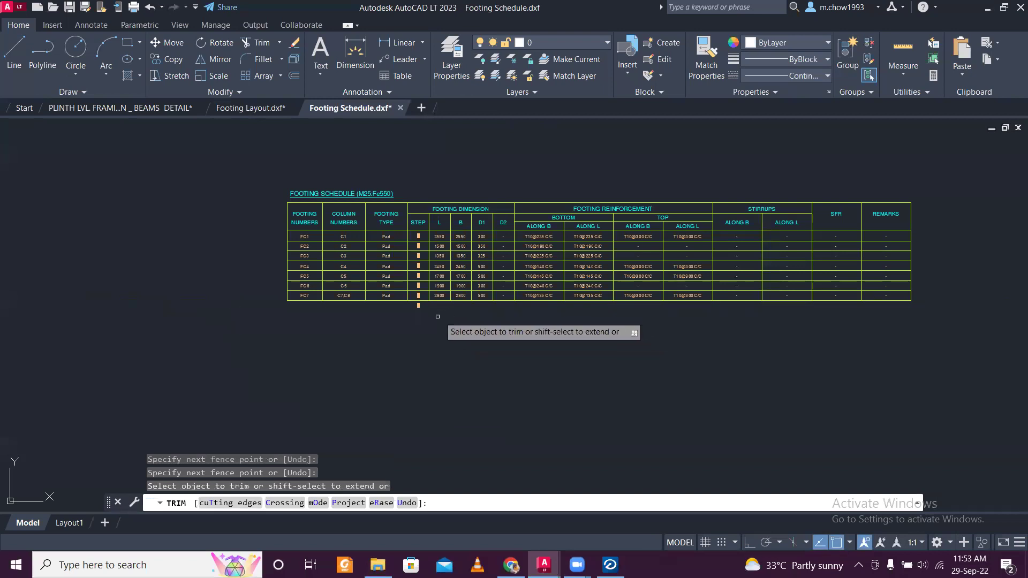
{"action": "key", "text": "Escape"}
Erase the leftover dash in the STEP column below the FC7 row.
{"action": "scroll", "coordinate": [386, 300], "scroll_direction": "up", "scroll_amount": 5}
{"action": "left_click", "coordinate": [395, 284]}
{"action": "left_click", "coordinate": [386, 278]}
{"action": "key", "text": "Delete"}
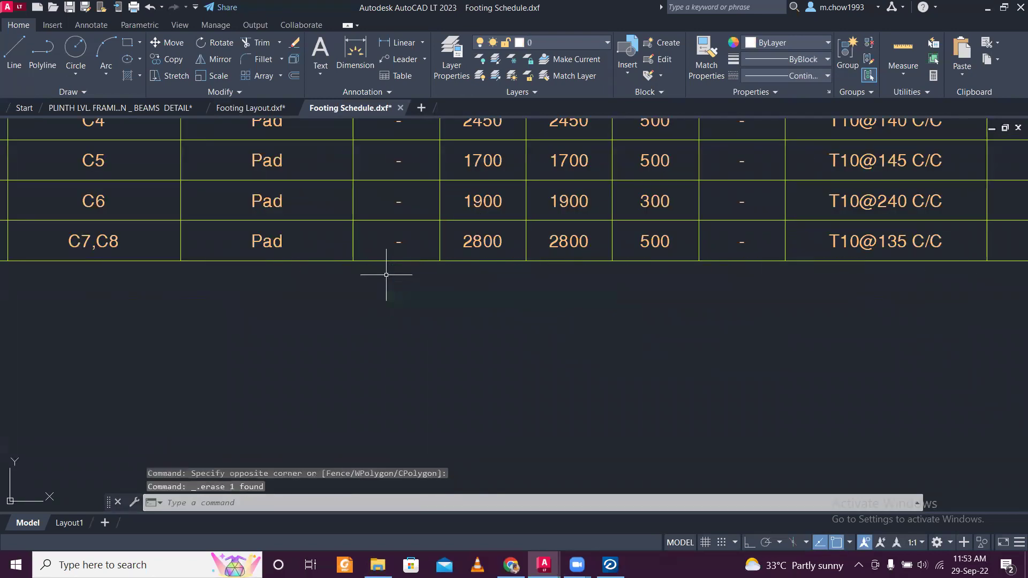
Check the overall dimensions of the combined C7 and C8 footing in the Footing Layout drawing, and return to the Footing Schedule drawing.
{"action": "scroll", "coordinate": [385, 272], "scroll_direction": "down", "scroll_amount": 4}
{"action": "scroll", "coordinate": [396, 268], "scroll_direction": "up", "scroll_amount": 3}
{"action": "scroll", "coordinate": [404, 266], "scroll_direction": "up", "scroll_amount": 2}
{"action": "scroll", "coordinate": [481, 269], "scroll_direction": "up", "scroll_amount": 2}
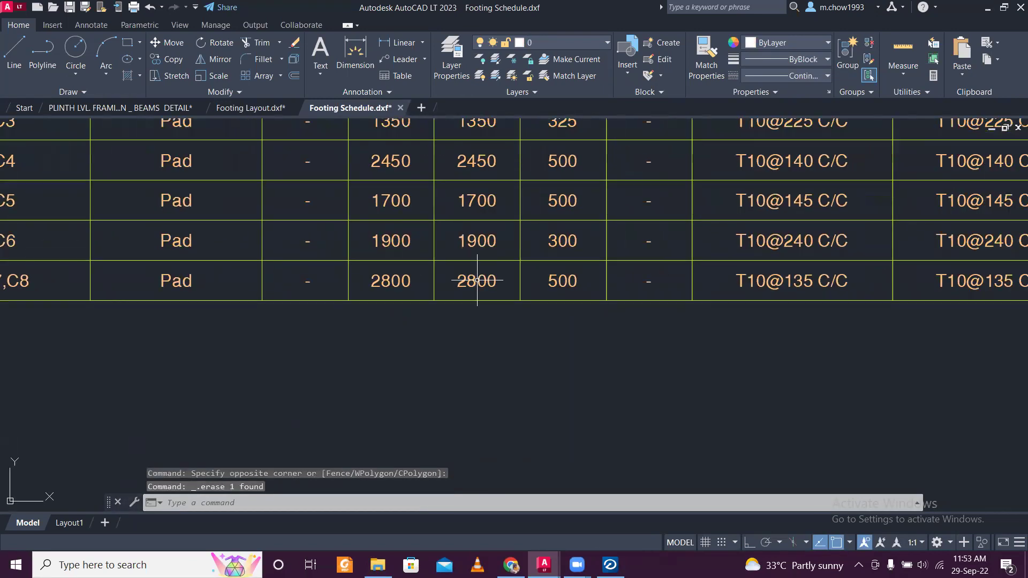
{"action": "left_click", "coordinate": [257, 109]}
{"action": "scroll", "coordinate": [375, 362], "scroll_direction": "up", "scroll_amount": 4}
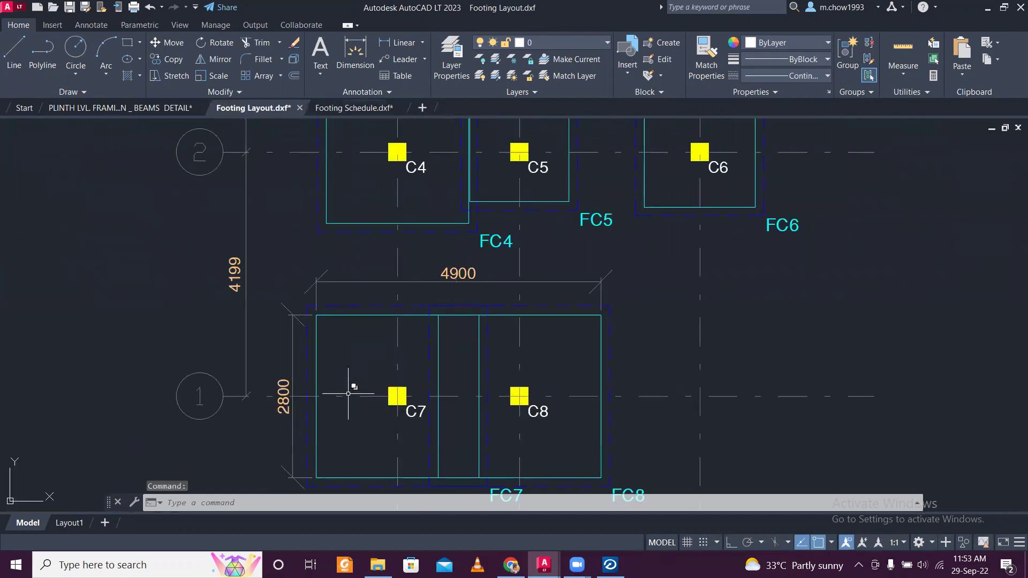
{"action": "left_click", "coordinate": [155, 107]}
{"action": "left_click", "coordinate": [361, 107]}
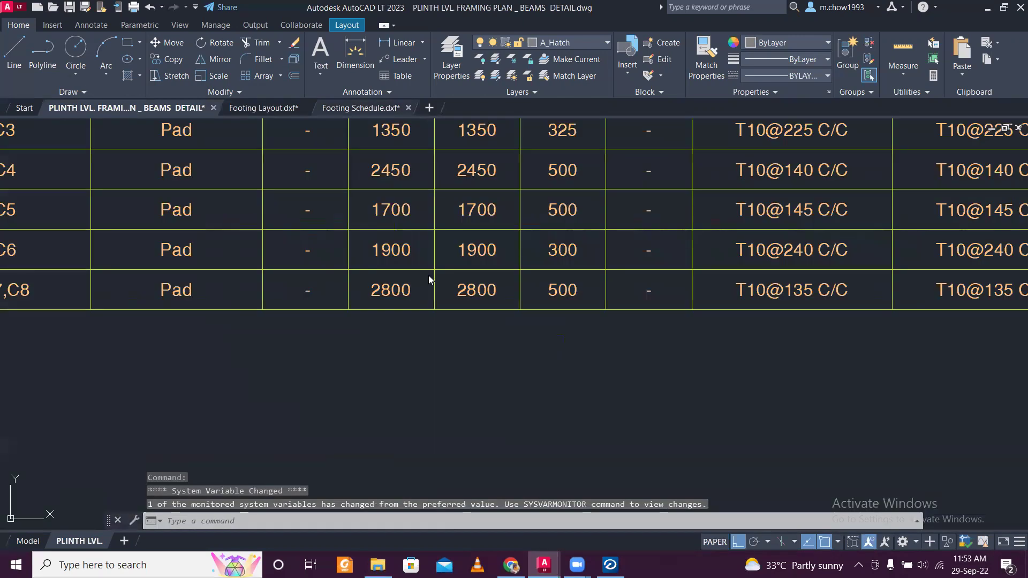
Set the length L of the FC7 row to 4900 and leave its width B as it is.
{"action": "left_click", "coordinate": [391, 290]}
{"action": "double_click", "coordinate": [392, 290]}
{"action": "type", "text": "4900"}
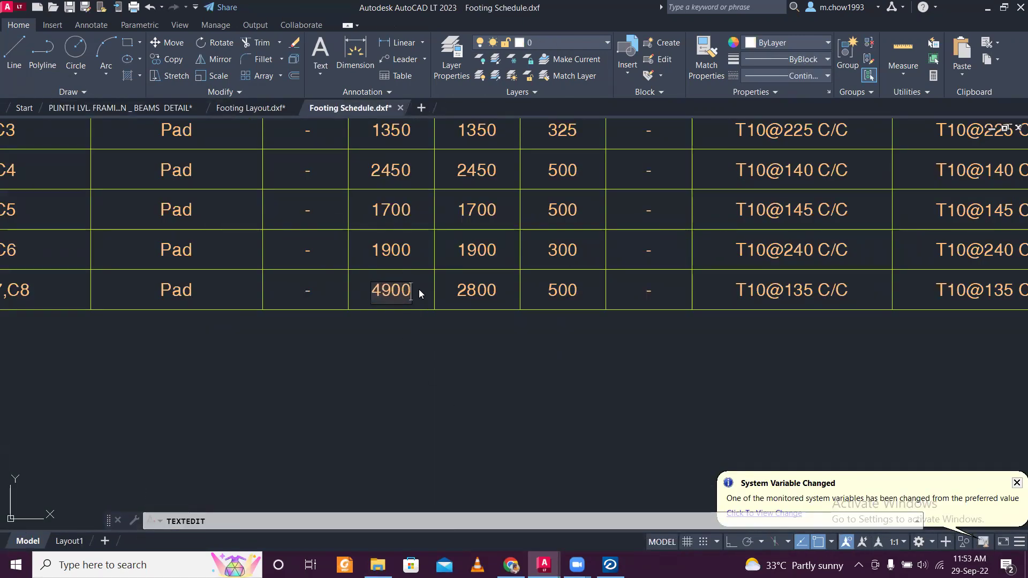
{"action": "left_click", "coordinate": [455, 296]}
{"action": "left_click", "coordinate": [477, 309]}
{"action": "left_click", "coordinate": [497, 310]}
{"action": "scroll", "coordinate": [536, 348], "scroll_direction": "down", "scroll_amount": 2}
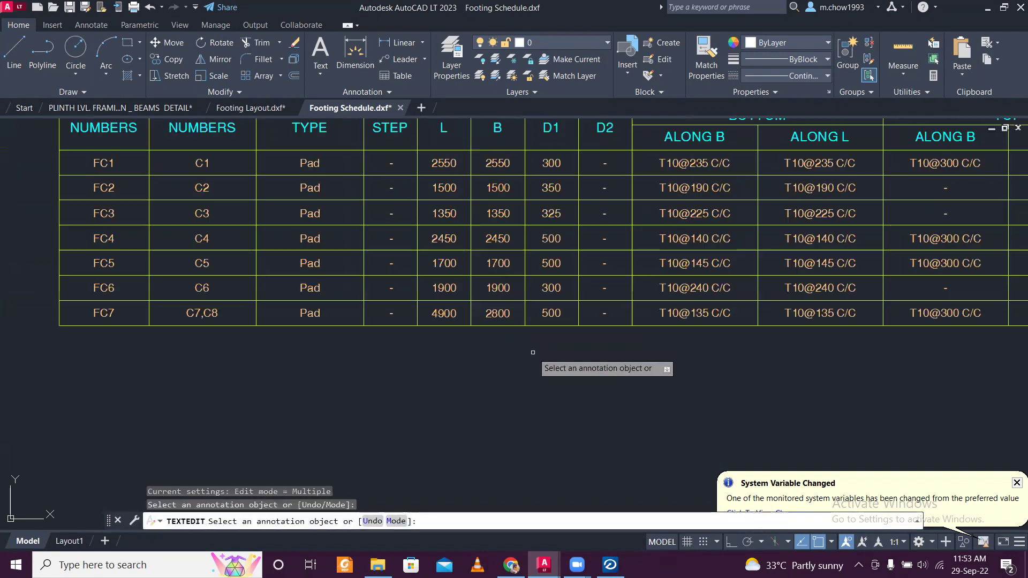
{"action": "scroll", "coordinate": [855, 330], "scroll_direction": "down", "scroll_amount": 4}
{"action": "middle_click_drag", "start_coordinate": [854, 329], "coordinate": [607, 369]}
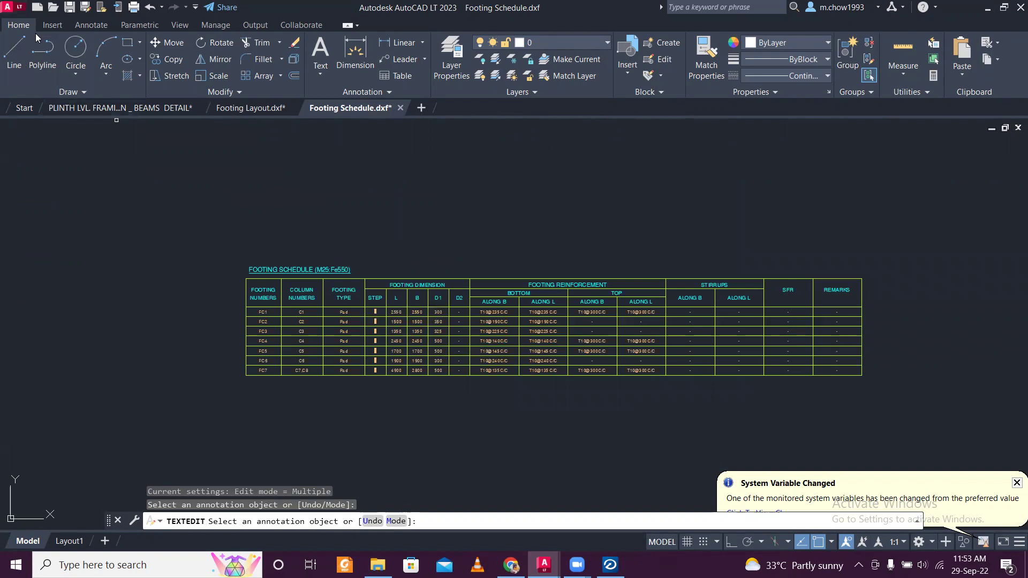
{"action": "key", "text": "ctrl+s"}
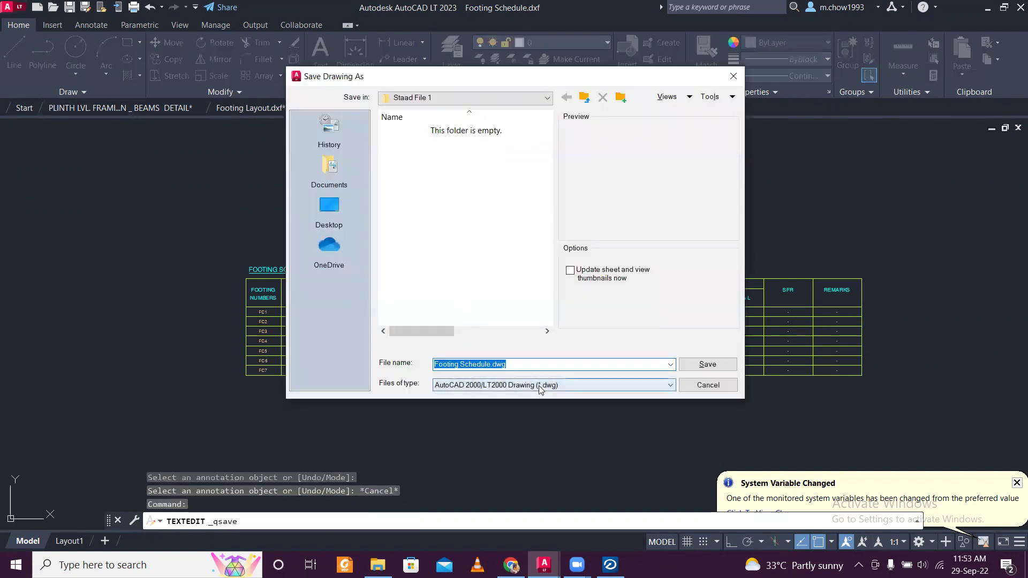
{"action": "left_click", "coordinate": [733, 76]}
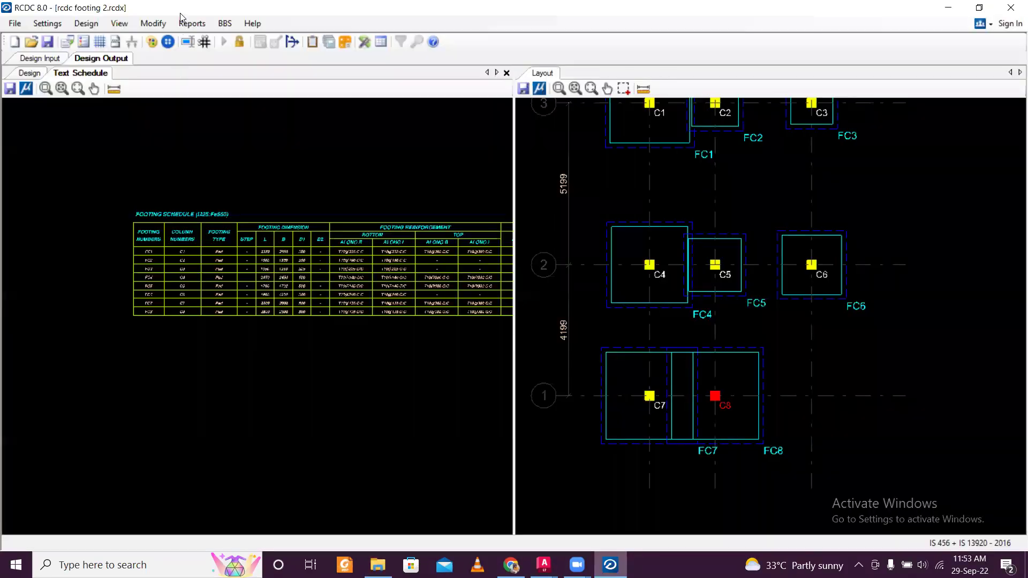
Switch to RCDC and generate the detailed drawing for all footings, with the layout plan drawn and sections marked in it.
{"action": "left_click", "coordinate": [191, 23]}
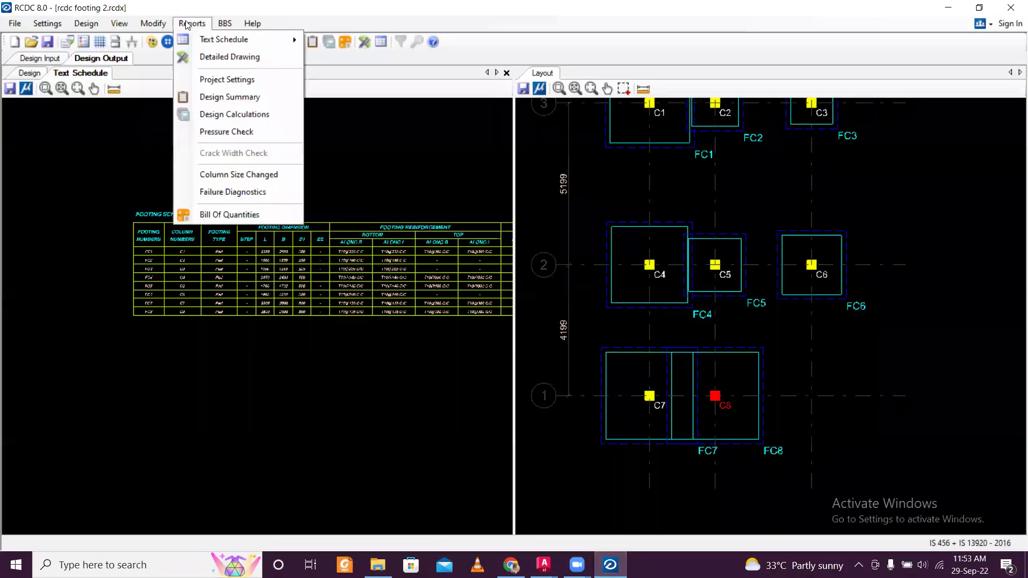
{"action": "left_click", "coordinate": [219, 60]}
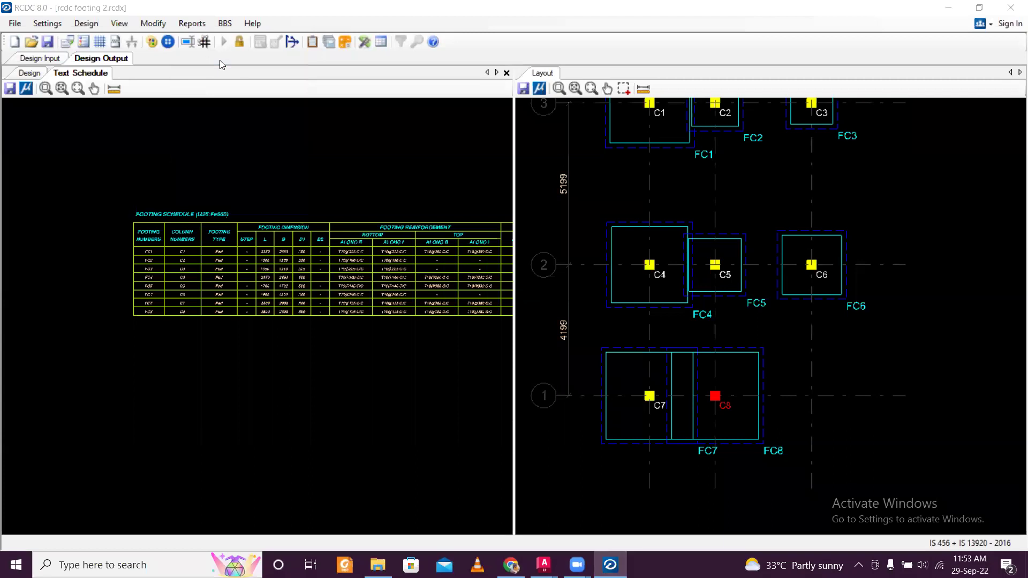
{"action": "left_click", "coordinate": [393, 158]}
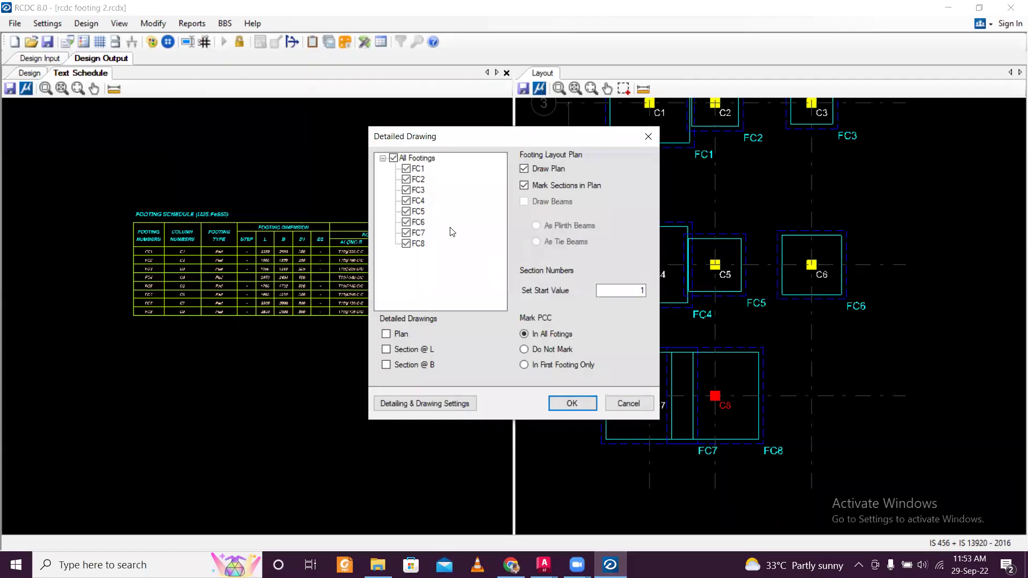
{"action": "left_click", "coordinate": [571, 404]}
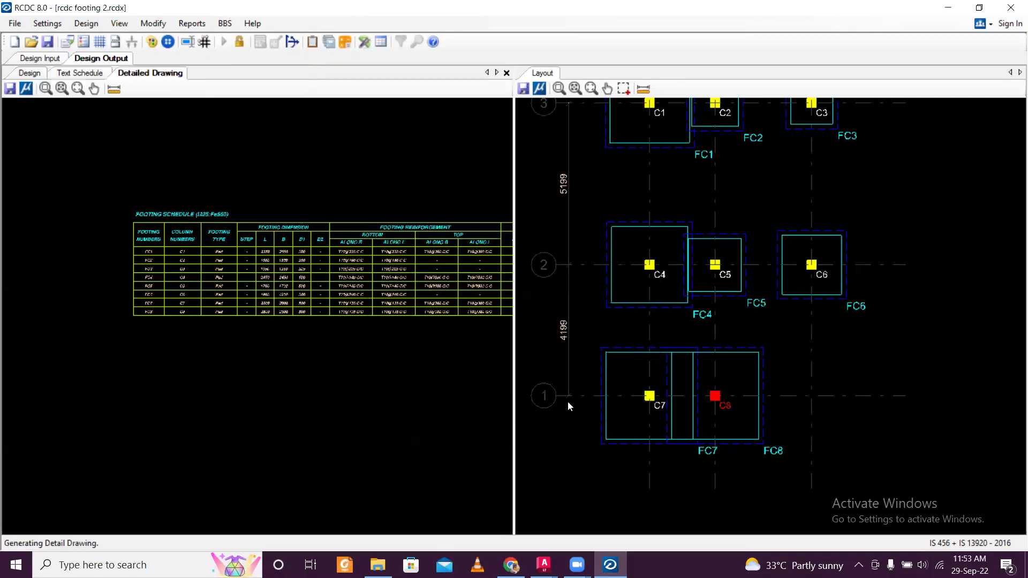
{"action": "scroll", "coordinate": [313, 317], "scroll_direction": "down", "scroll_amount": 5}
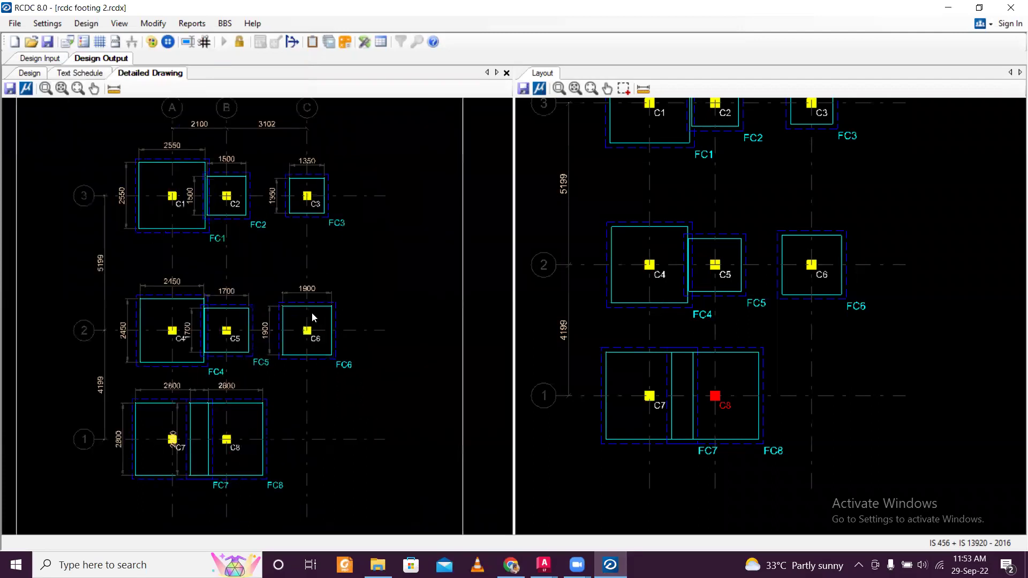
{"action": "scroll", "coordinate": [313, 317], "scroll_direction": "up", "scroll_amount": 4}
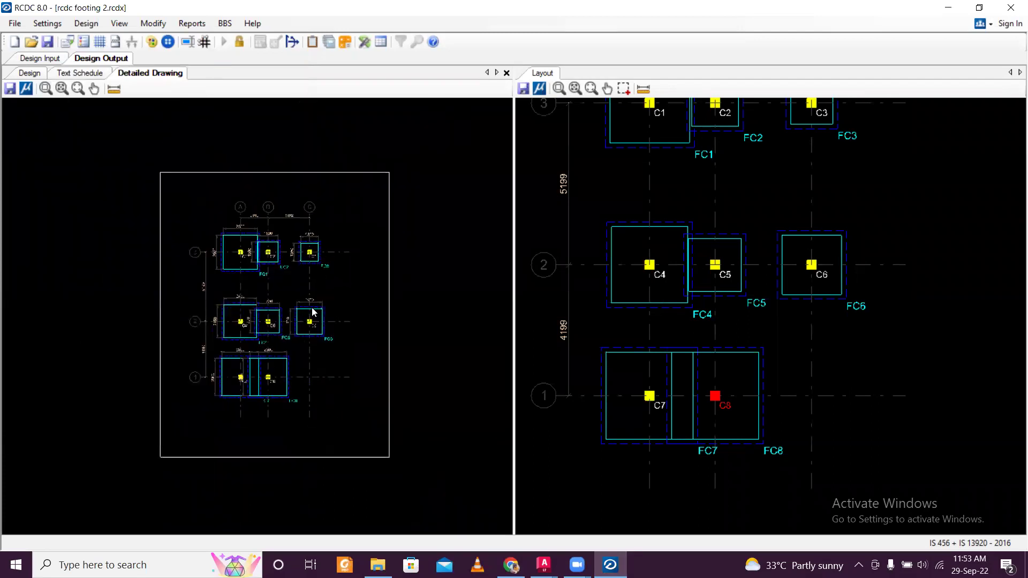
{"action": "scroll", "coordinate": [296, 240], "scroll_direction": "down", "scroll_amount": 4}
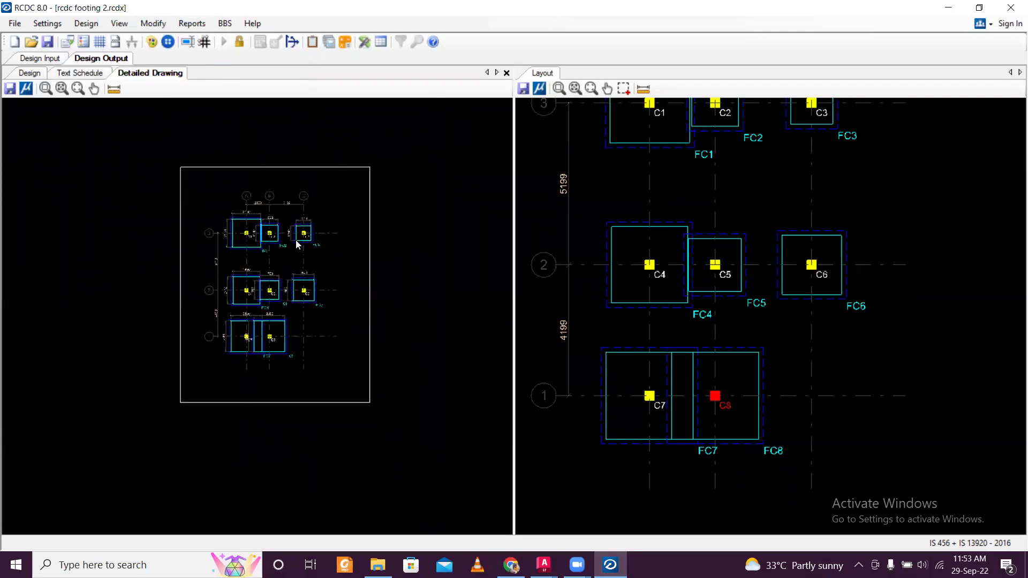
{"action": "scroll", "coordinate": [295, 232], "scroll_direction": "up", "scroll_amount": 1}
{"action": "scroll", "coordinate": [753, 259], "scroll_direction": "down", "scroll_amount": 4}
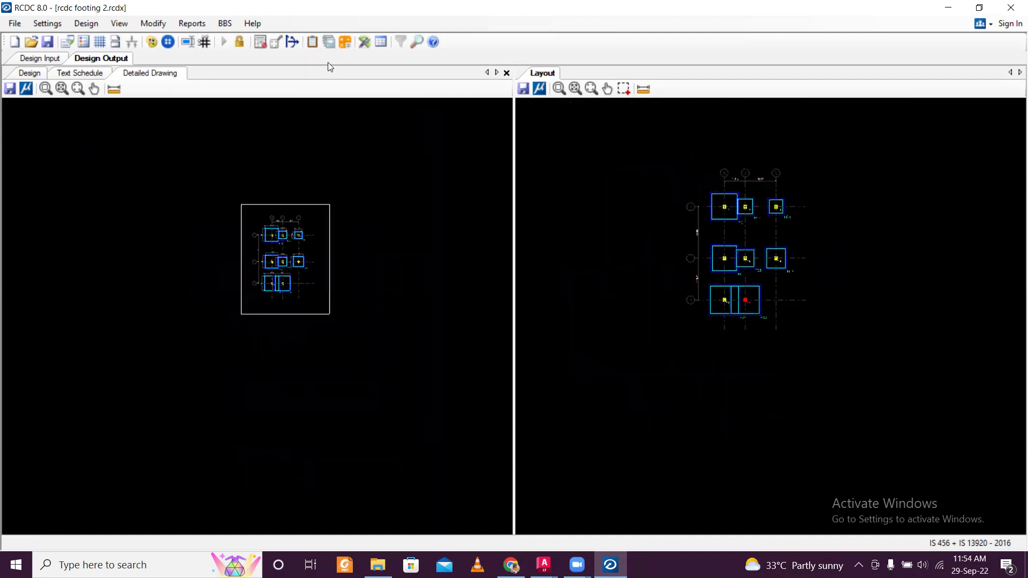
{"action": "scroll", "coordinate": [269, 160], "scroll_direction": "up", "scroll_amount": 3}
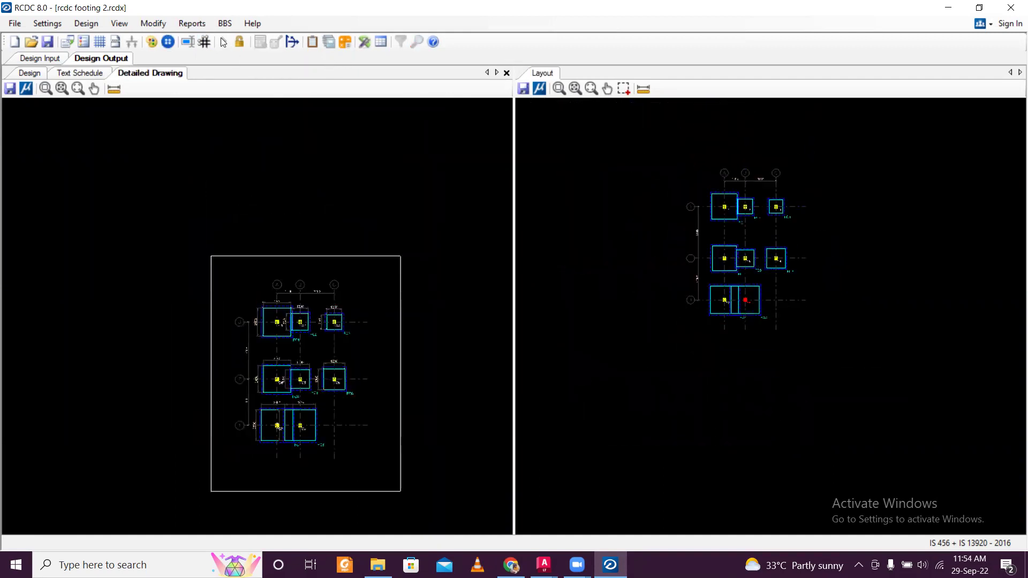
Start a Bill of Quantities report and set the Fe550 steel rate to 103 Rs.
{"action": "left_click", "coordinate": [191, 23]}
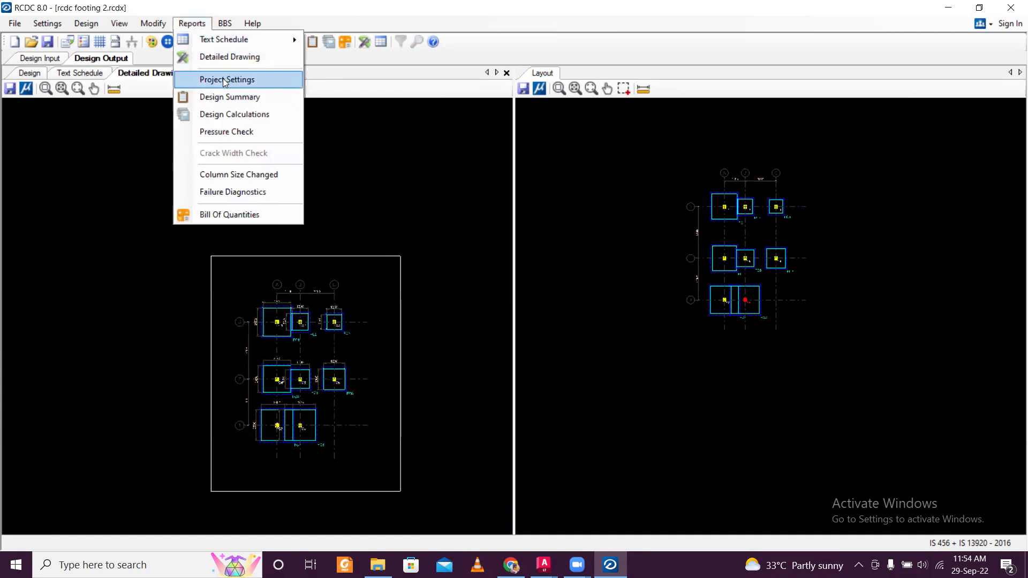
{"action": "left_click", "coordinate": [275, 215]}
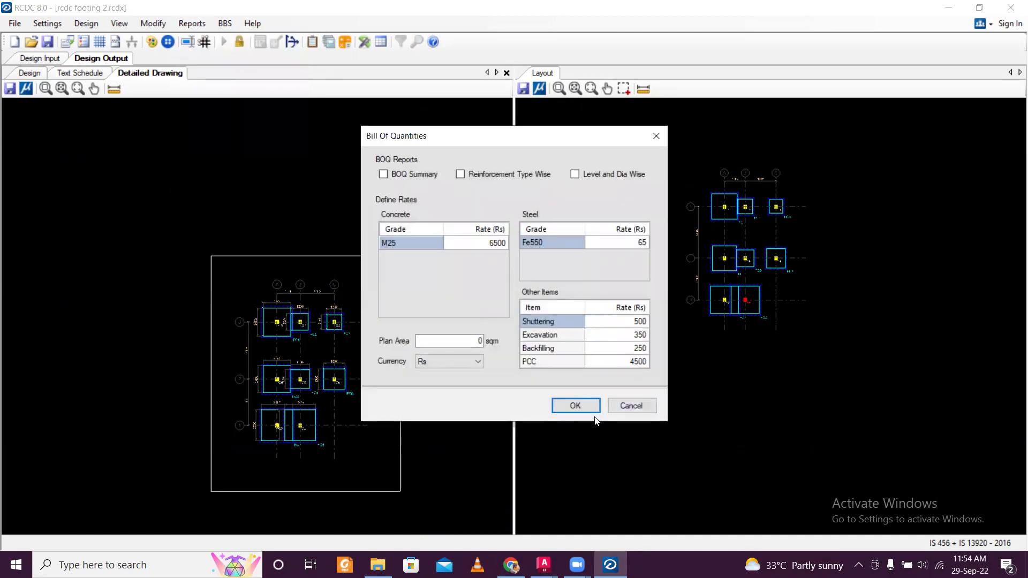
{"action": "left_click", "coordinate": [620, 246]}
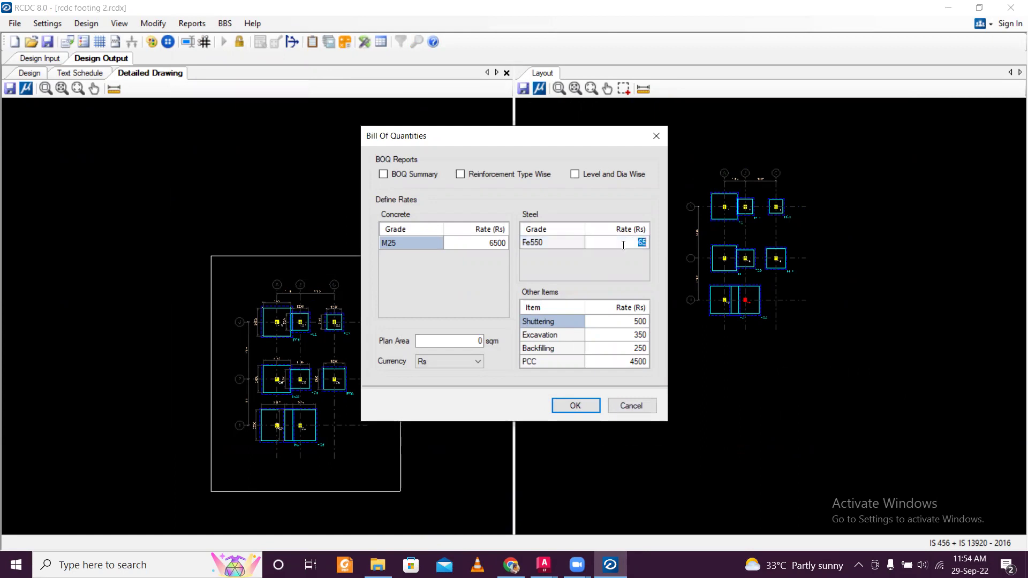
{"action": "type", "text": "103"}
{"action": "left_click", "coordinate": [485, 245]}
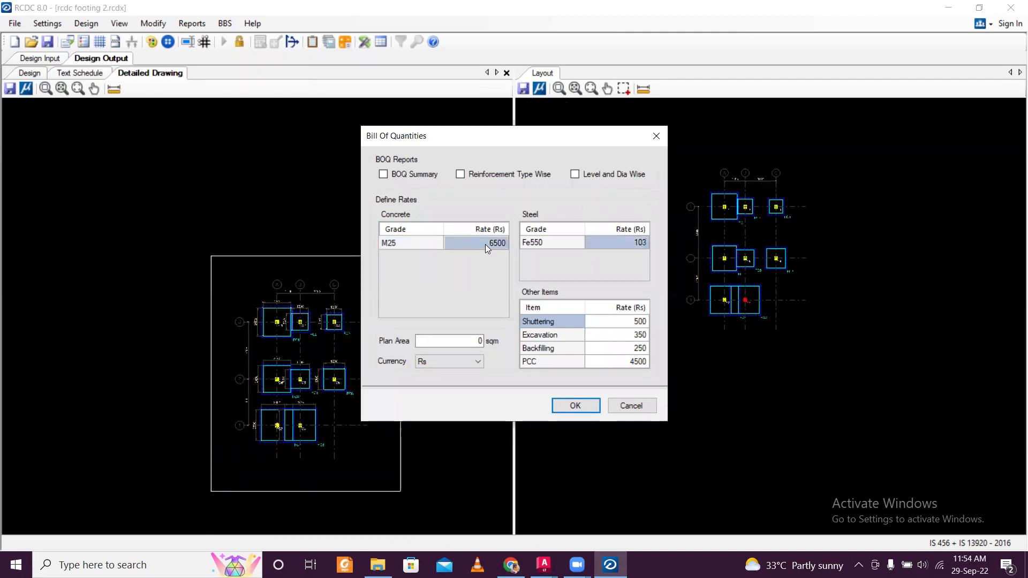
Set the M25 concrete rate to 8500 Rs and the plan area to 3000 sqm, and accept the bill of quantities settings.
{"action": "type", "text": "8500"}
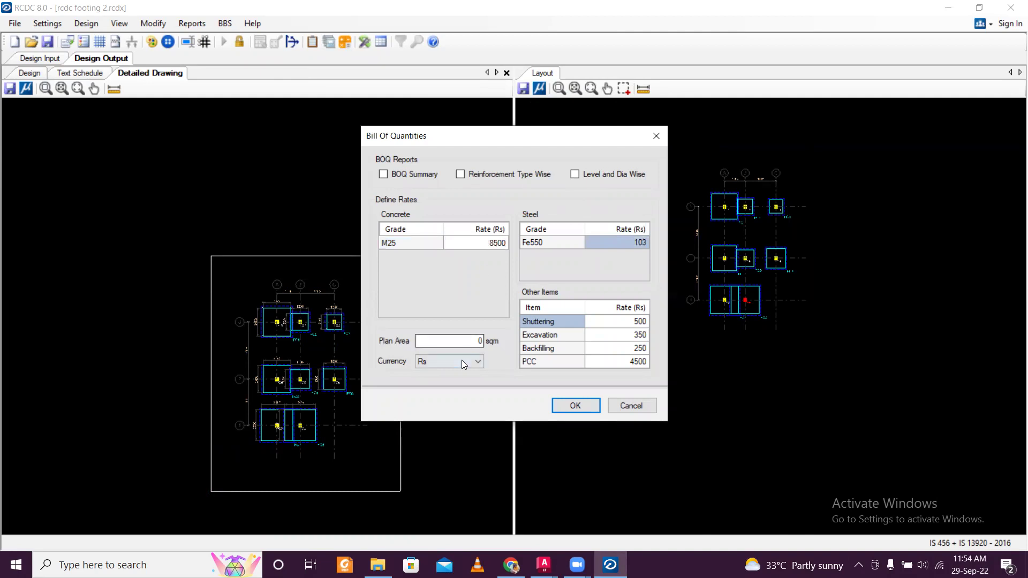
{"action": "key", "text": "Tab"}
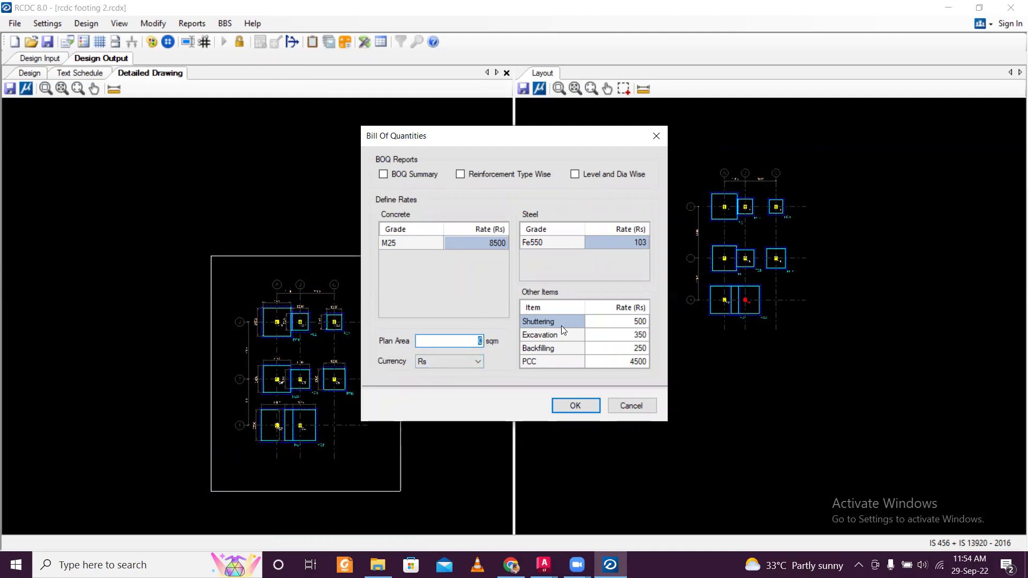
{"action": "type", "text": "2700"}
{"action": "double_click", "coordinate": [458, 345]}
{"action": "type", "text": "3000"}
{"action": "left_click", "coordinate": [561, 409]}
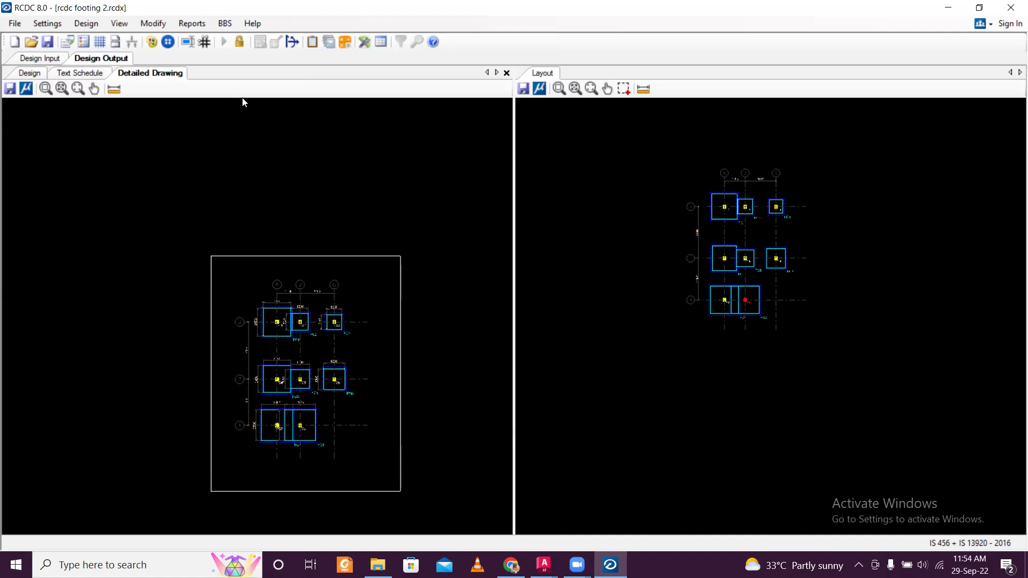
Generate the bar bending schedule for all footings as a drawing on screen, with a 12 m maximum rebar length.
{"action": "left_click", "coordinate": [90, 74]}
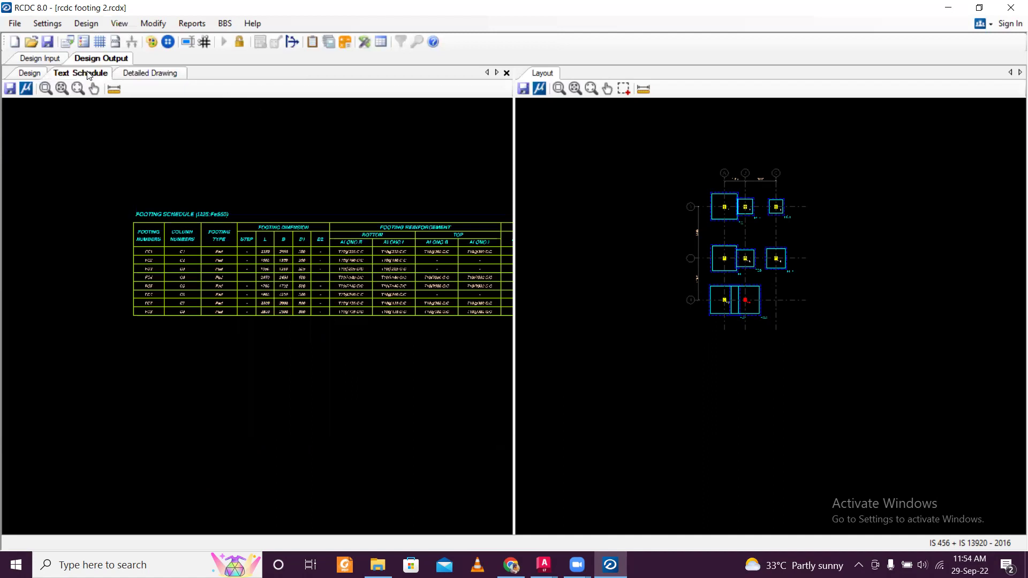
{"action": "left_click", "coordinate": [149, 73]}
{"action": "left_click", "coordinate": [224, 24]}
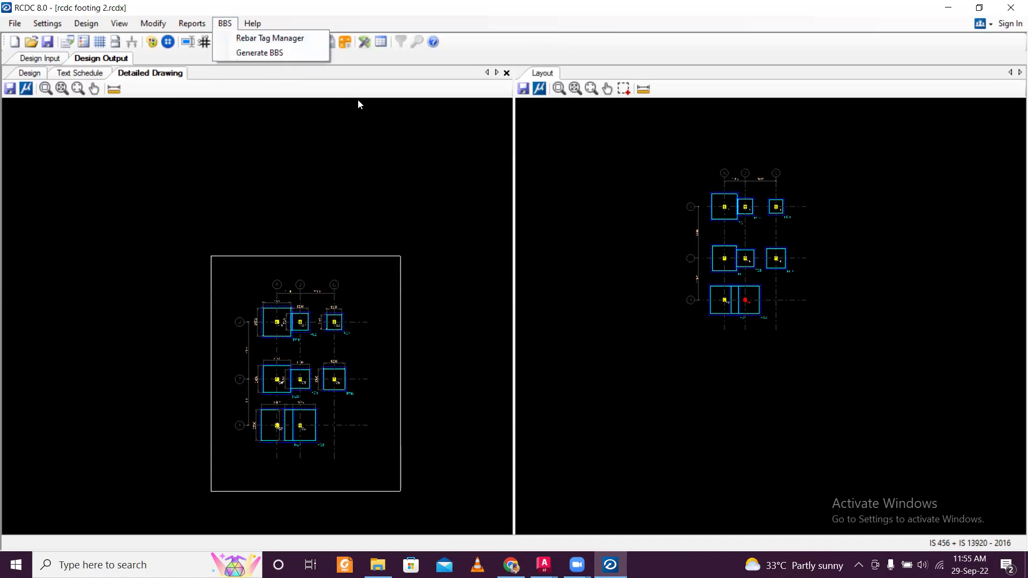
{"action": "left_click", "coordinate": [295, 52]}
{"action": "left_click", "coordinate": [285, 176]}
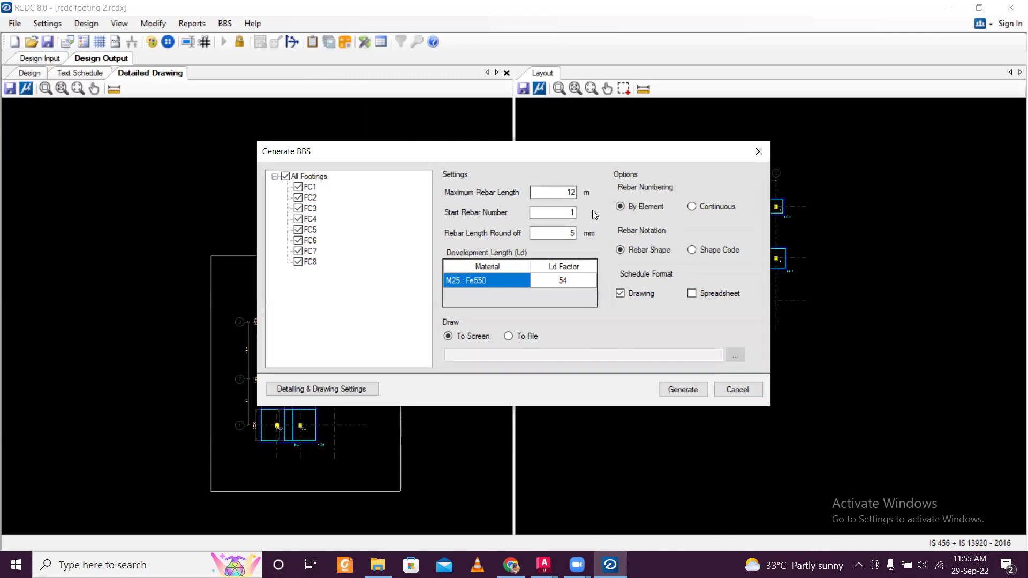
{"action": "left_click", "coordinate": [686, 388]}
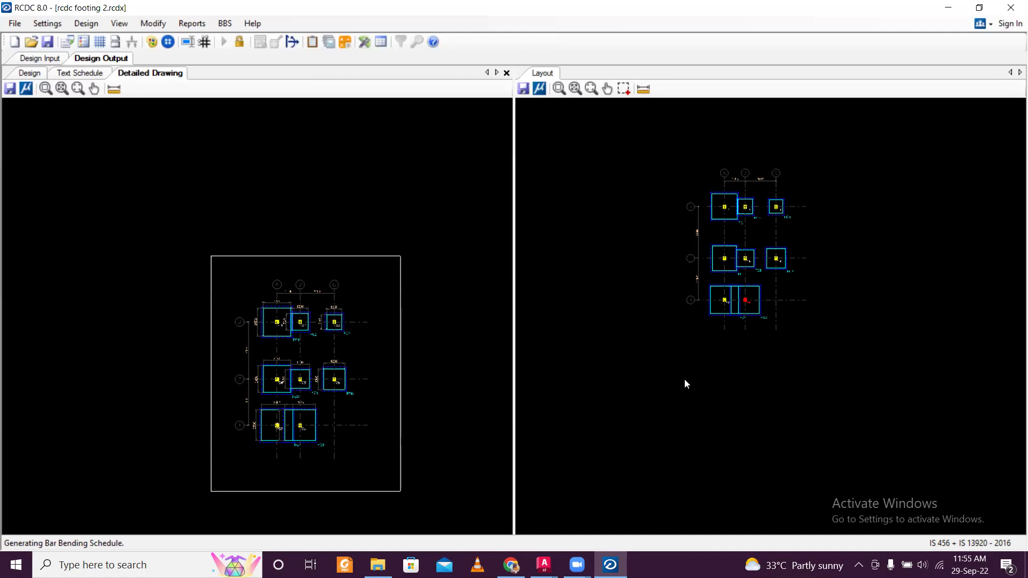
Examine the bar bending schedule drawing, looking at the plan and section of footing FC1.
{"action": "left_click", "coordinate": [160, 78]}
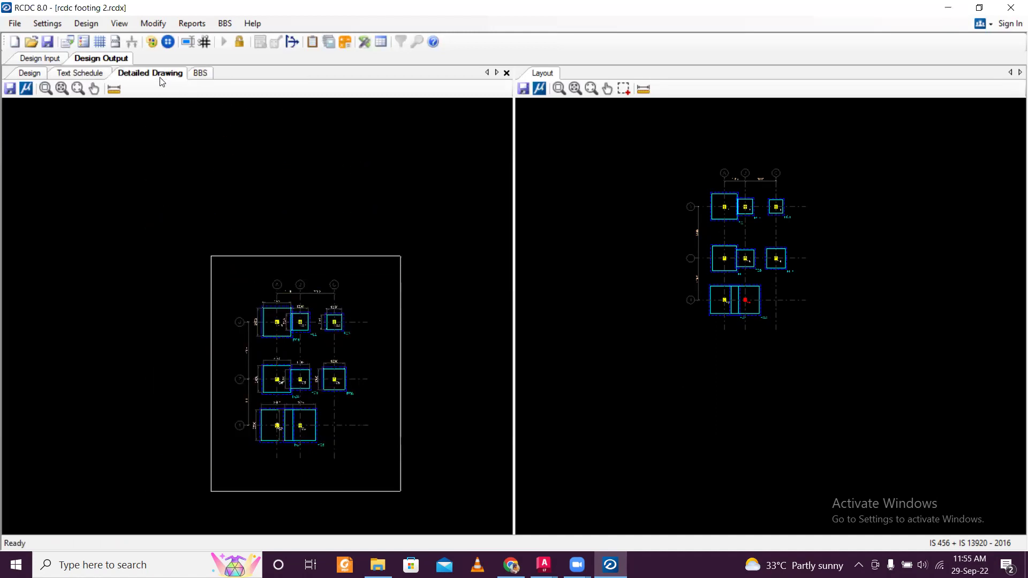
{"action": "left_click", "coordinate": [201, 76]}
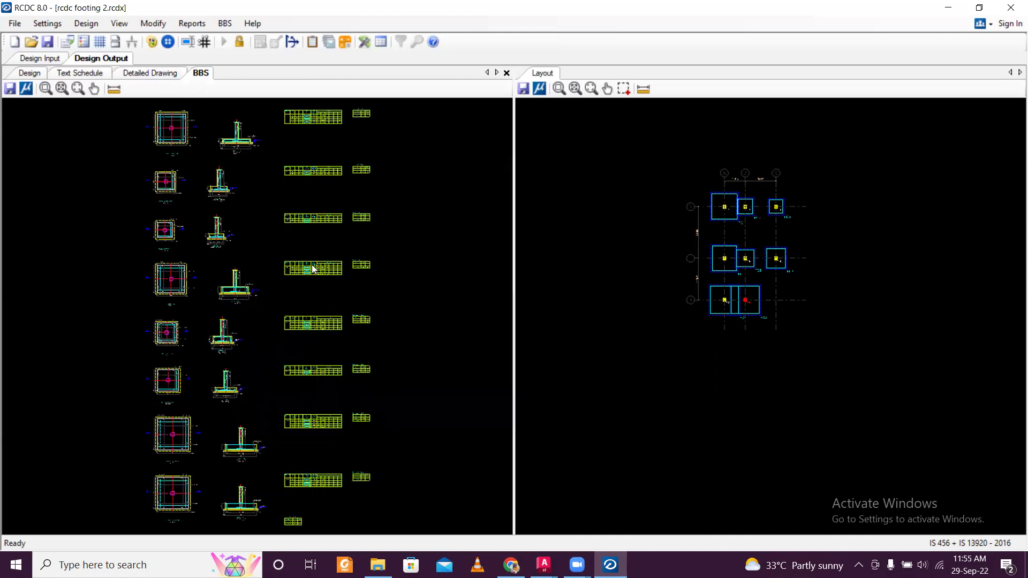
{"action": "scroll", "coordinate": [235, 275], "scroll_direction": "up", "scroll_amount": 5}
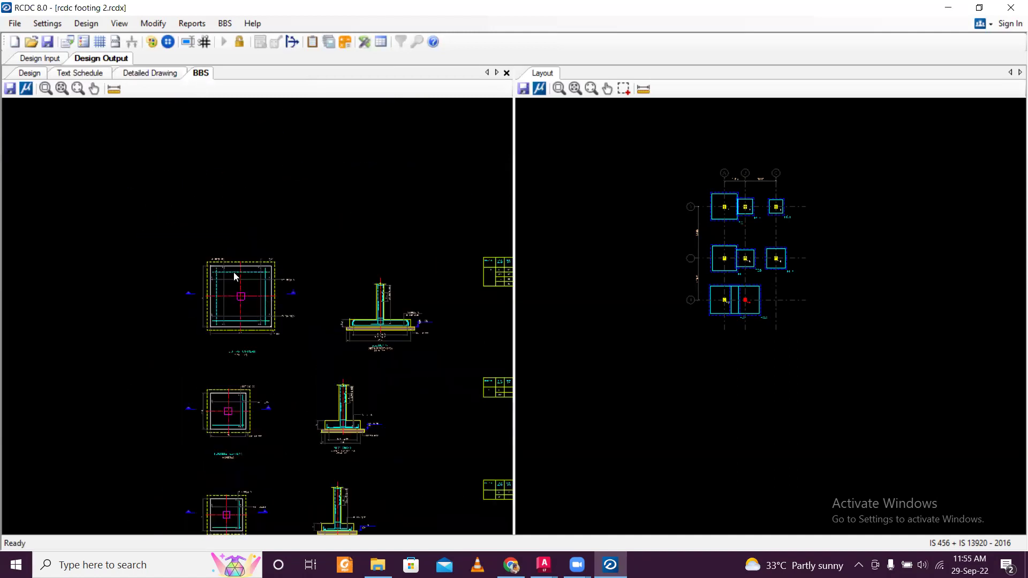
{"action": "scroll", "coordinate": [246, 291], "scroll_direction": "up", "scroll_amount": 4}
{"action": "scroll", "coordinate": [252, 282], "scroll_direction": "down", "scroll_amount": 4}
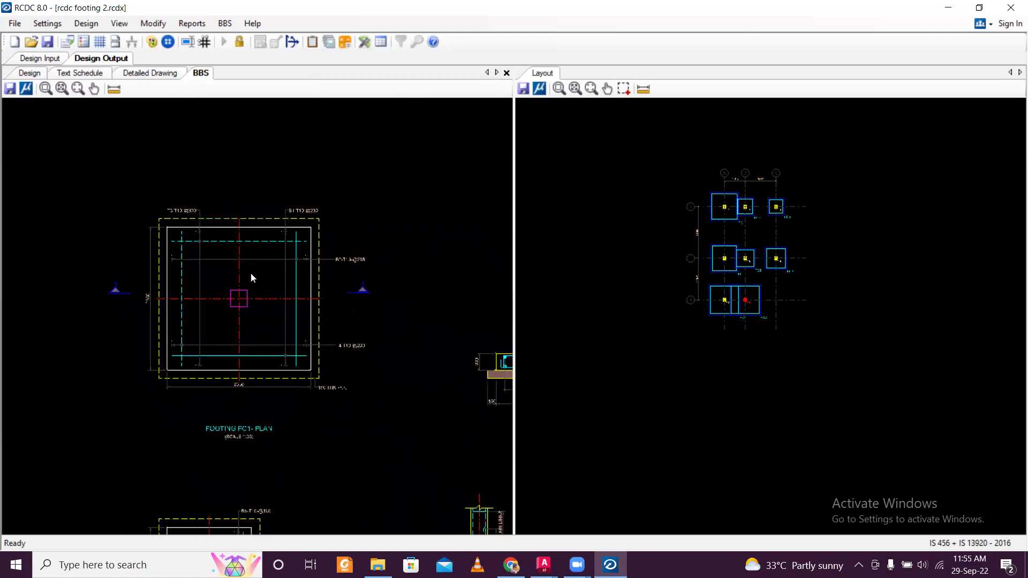
{"action": "middle_click_drag", "start_coordinate": [235, 277], "coordinate": [252, 279]}
{"action": "scroll", "coordinate": [251, 278], "scroll_direction": "up", "scroll_amount": 3}
{"action": "scroll", "coordinate": [284, 279], "scroll_direction": "down", "scroll_amount": 3}
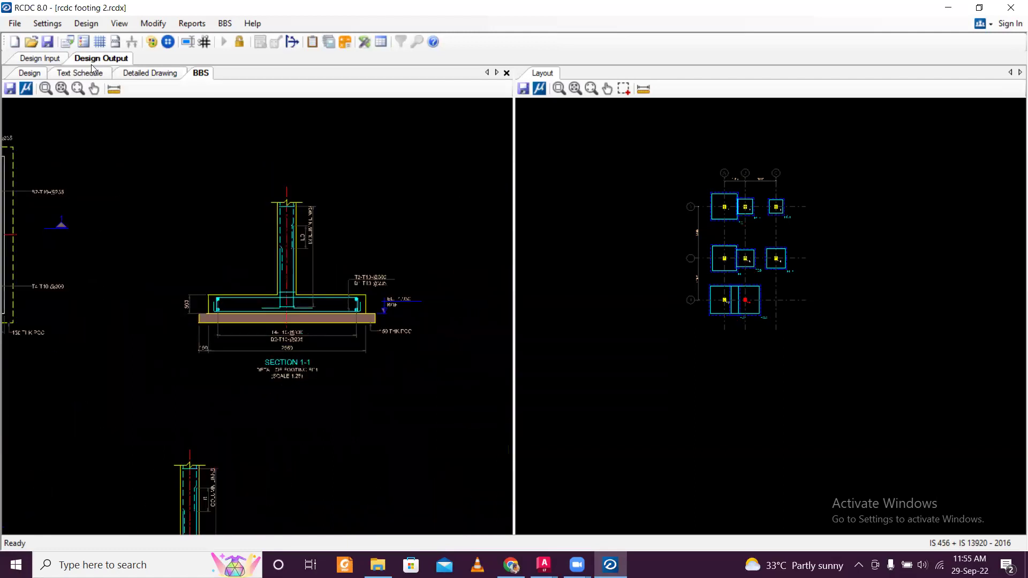
Save the bar bending schedule drawing as a DXF file named Footing BBS in the Staad File 1 folder.
{"action": "left_click", "coordinate": [9, 88]}
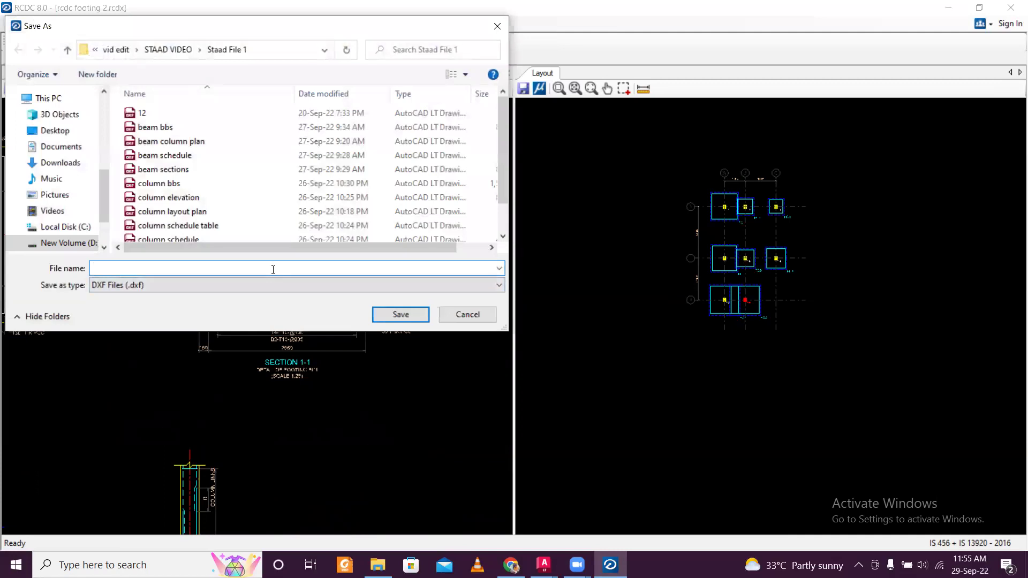
{"action": "type", "text": "Footing"}
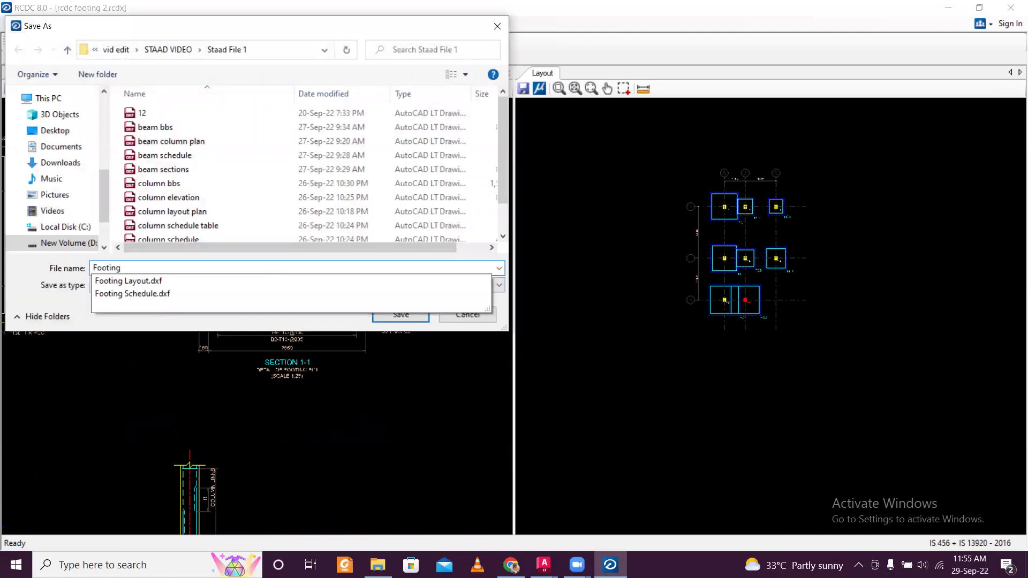
{"action": "type", "text": " BBS"}
{"action": "left_click", "coordinate": [416, 318]}
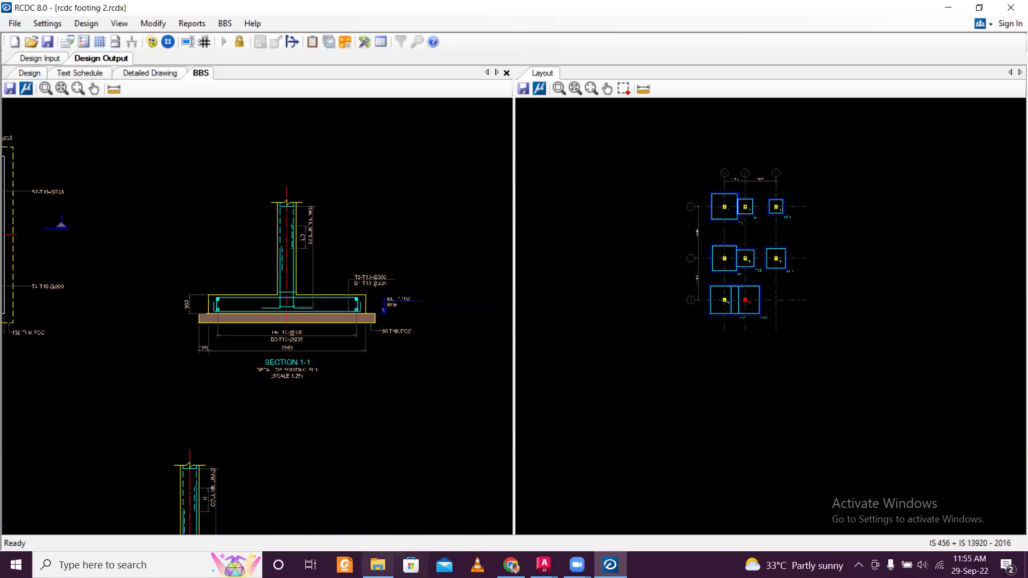
Open the Footing BBS drawing from the Staad File 1 folder in AutoCAD and enlarge its window to full screen.
{"action": "left_click", "coordinate": [378, 565]}
{"action": "double_click", "coordinate": [334, 166]}
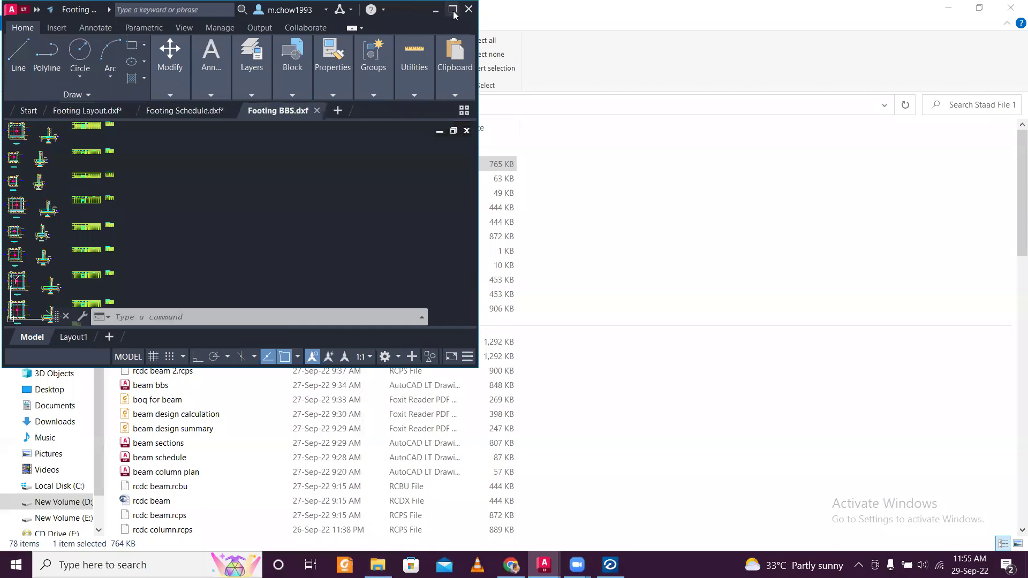
{"action": "left_click", "coordinate": [453, 9]}
Examine the footing plans, sections, bar tables and steel summaries in the Footing BBS drawing, and put AutoCAD away.
{"action": "scroll", "coordinate": [379, 332], "scroll_direction": "up", "scroll_amount": 8}
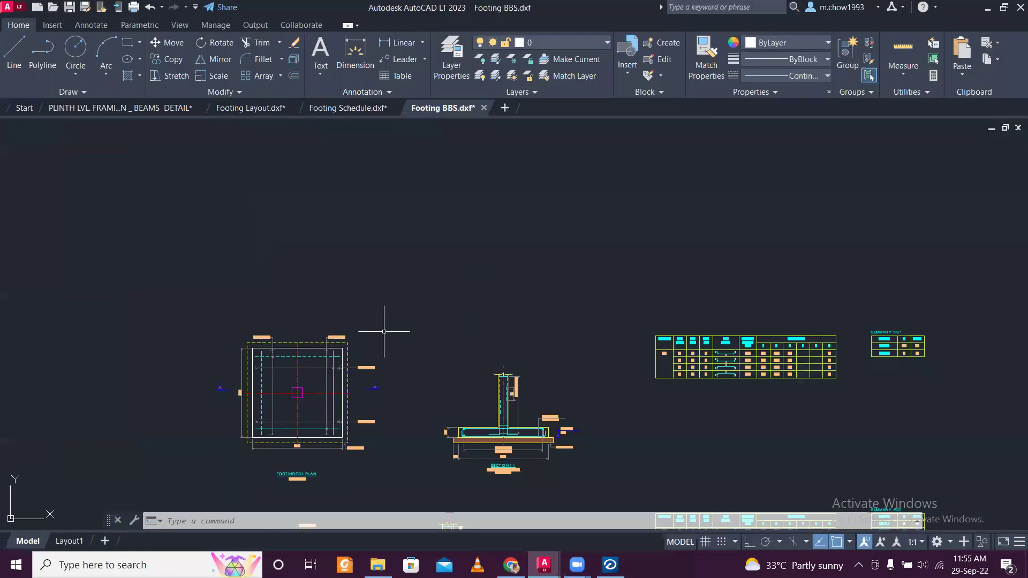
{"action": "scroll", "coordinate": [272, 249], "scroll_direction": "down", "scroll_amount": 3}
{"action": "scroll", "coordinate": [626, 309], "scroll_direction": "up", "scroll_amount": 5}
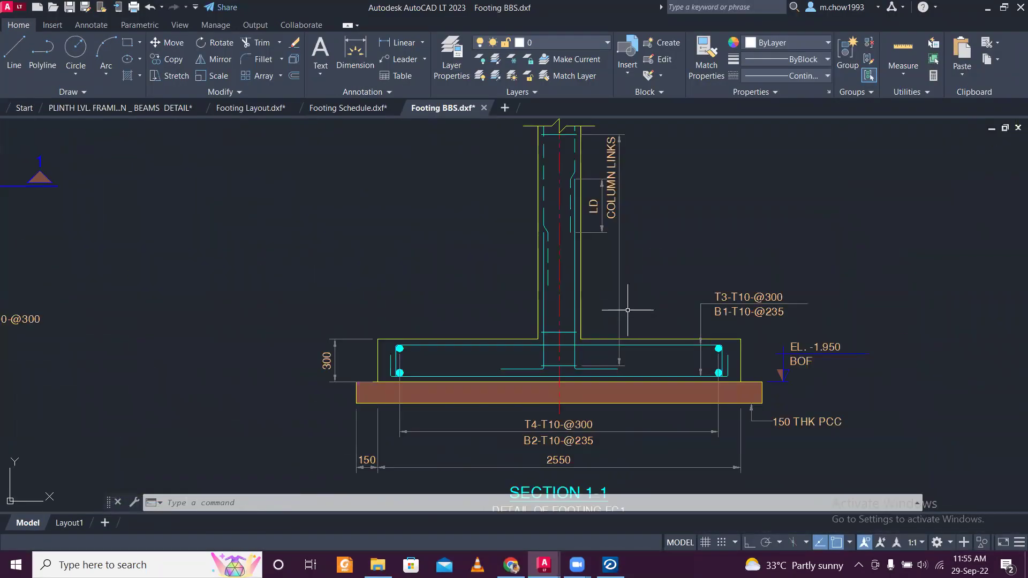
{"action": "scroll", "coordinate": [565, 372], "scroll_direction": "up", "scroll_amount": 4}
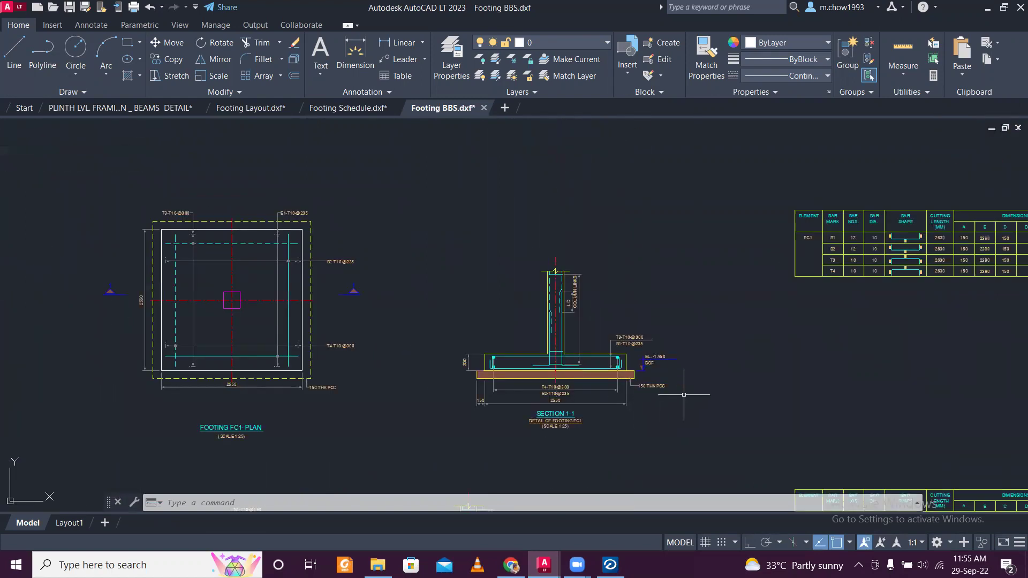
{"action": "scroll", "coordinate": [562, 364], "scroll_direction": "down", "scroll_amount": 2}
{"action": "scroll", "coordinate": [435, 252], "scroll_direction": "up", "scroll_amount": 6}
{"action": "scroll", "coordinate": [423, 243], "scroll_direction": "down", "scroll_amount": 4}
{"action": "scroll", "coordinate": [424, 243], "scroll_direction": "down", "scroll_amount": 3}
{"action": "scroll", "coordinate": [628, 208], "scroll_direction": "up", "scroll_amount": 3}
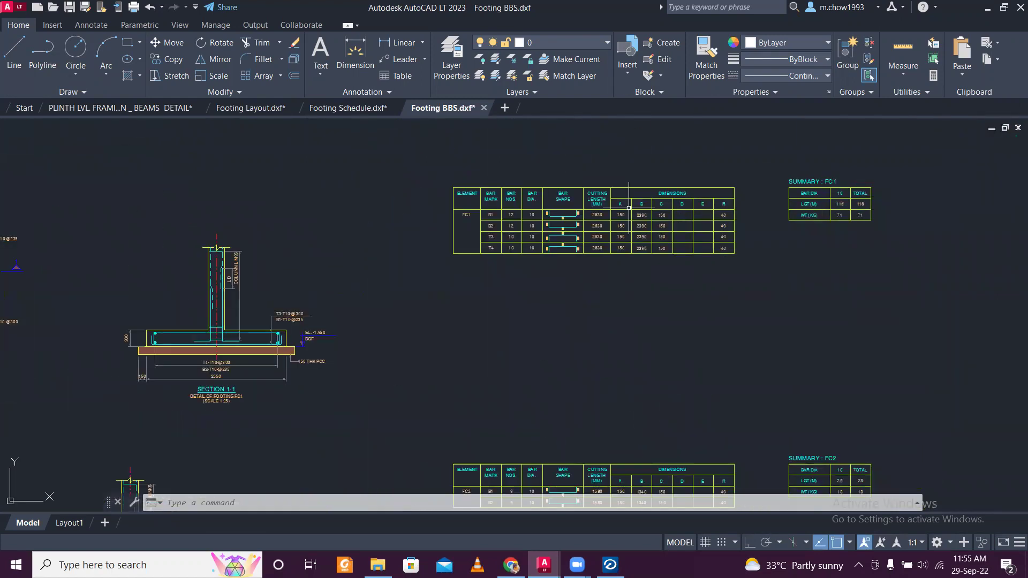
{"action": "scroll", "coordinate": [628, 208], "scroll_direction": "down", "scroll_amount": 1}
{"action": "scroll", "coordinate": [653, 174], "scroll_direction": "up", "scroll_amount": 5}
{"action": "scroll", "coordinate": [523, 303], "scroll_direction": "down", "scroll_amount": 8}
{"action": "scroll", "coordinate": [608, 275], "scroll_direction": "up", "scroll_amount": 6}
{"action": "scroll", "coordinate": [608, 275], "scroll_direction": "down", "scroll_amount": 7}
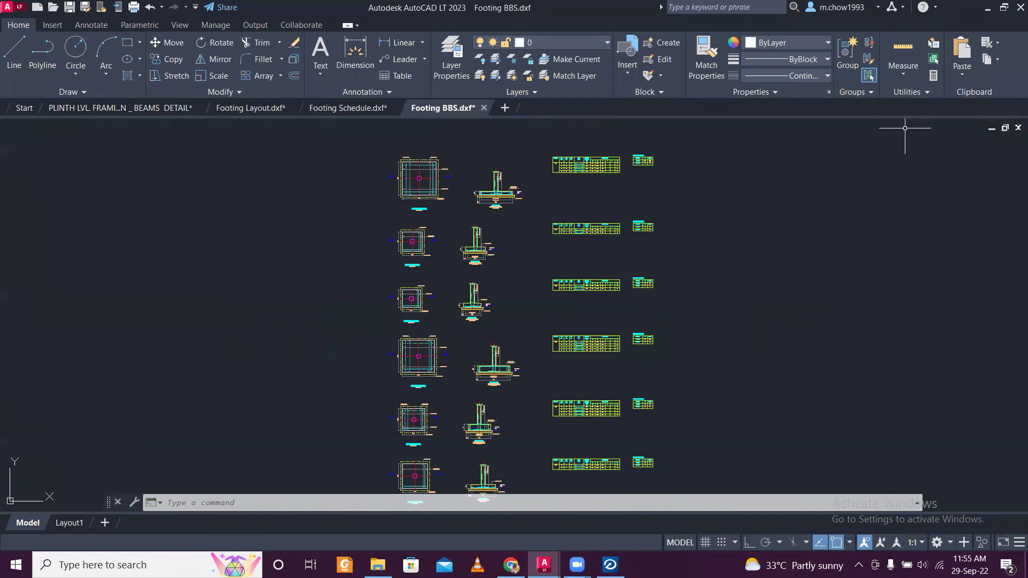
{"action": "left_click", "coordinate": [987, 8]}
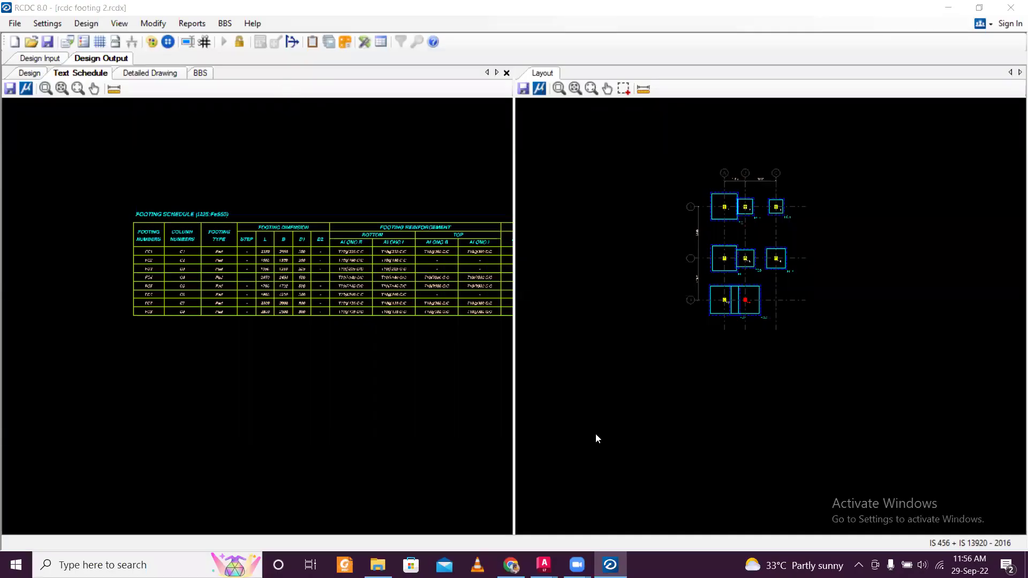
Start a Bill of Quantities report in RCDC with the BOQ Summary included, and set the backfilling rate to 350 Rs.
{"action": "left_click", "coordinate": [198, 25]}
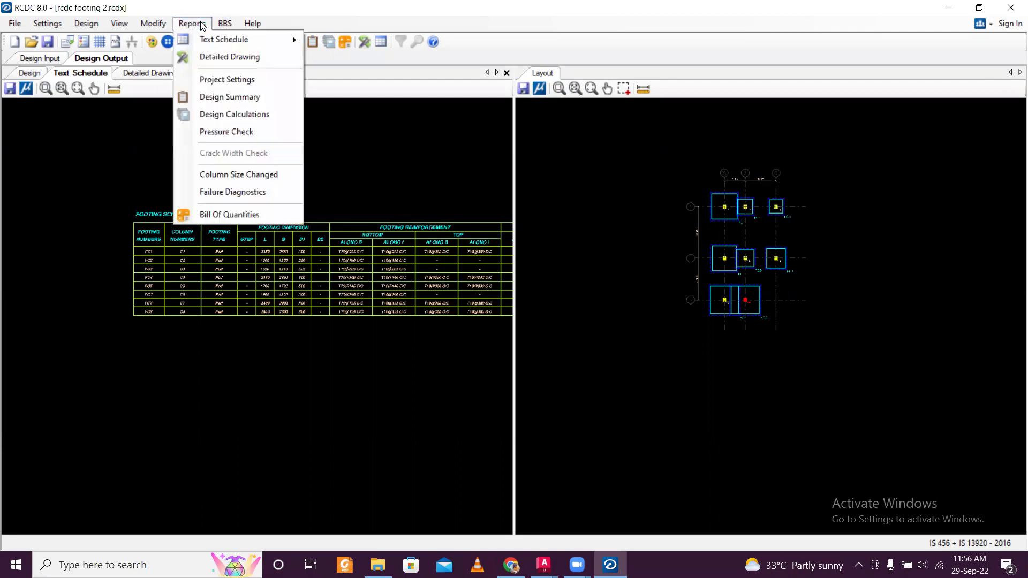
{"action": "left_click", "coordinate": [255, 215]}
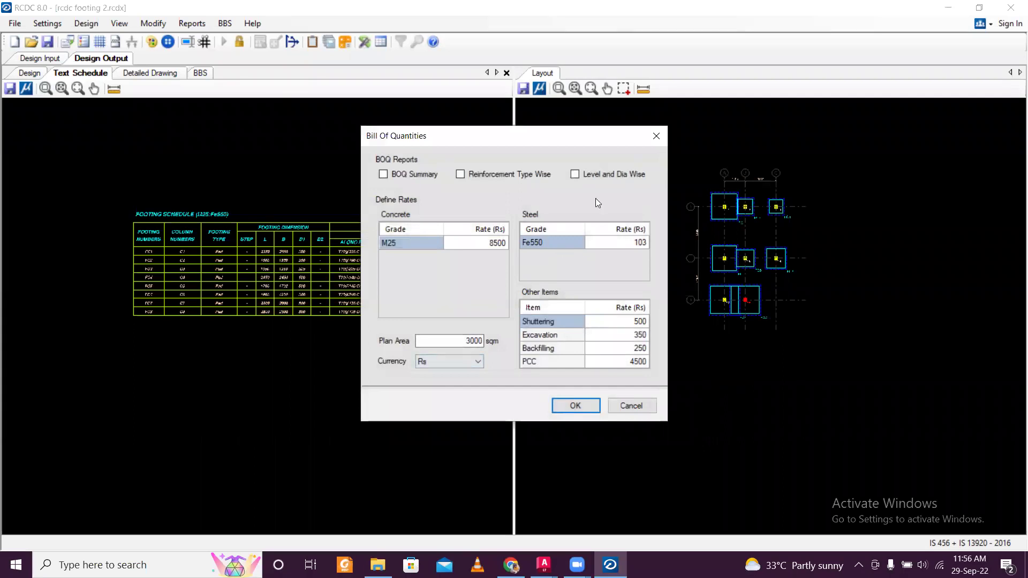
{"action": "left_click", "coordinate": [383, 175]}
{"action": "left_click", "coordinate": [628, 338]}
{"action": "left_click", "coordinate": [623, 349]}
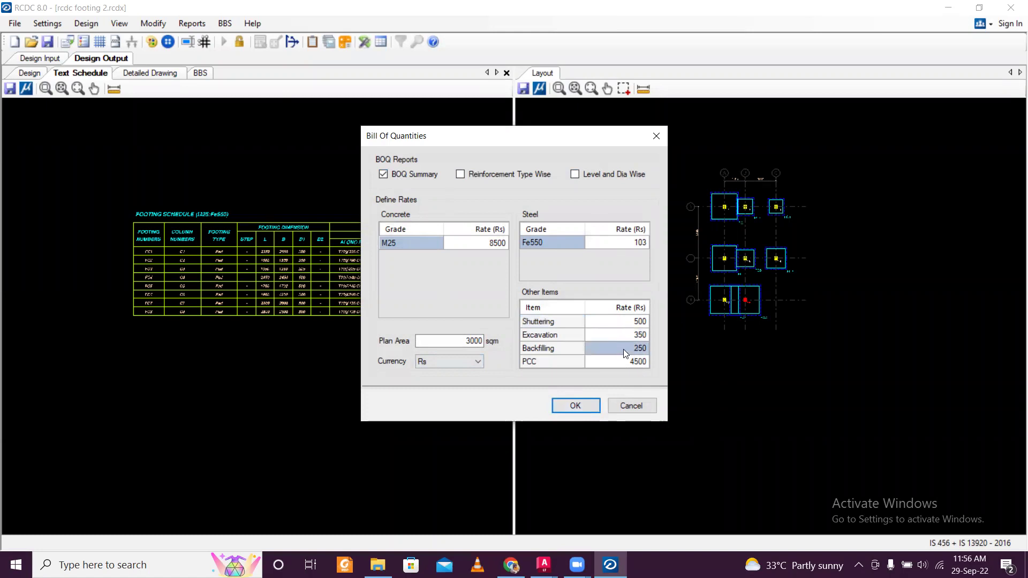
{"action": "type", "text": "300"}
{"action": "left_click", "coordinate": [630, 347]}
{"action": "type", "text": "350"}
Set the PCC rate to 6000 Rs and the shuttering rate to 750 Rs, and generate the BOQ summary.
{"action": "left_click", "coordinate": [619, 362]}
{"action": "left_click", "coordinate": [619, 362]}
{"action": "type", "text": "6000"}
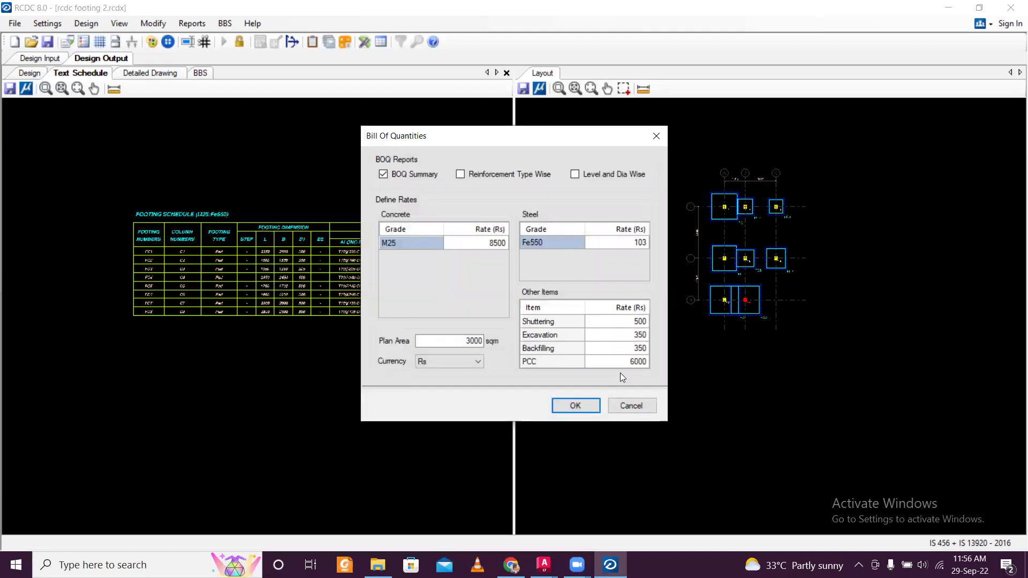
{"action": "left_click", "coordinate": [624, 323]}
{"action": "left_click", "coordinate": [625, 324]}
{"action": "type", "text": "750"}
{"action": "left_click", "coordinate": [590, 405]}
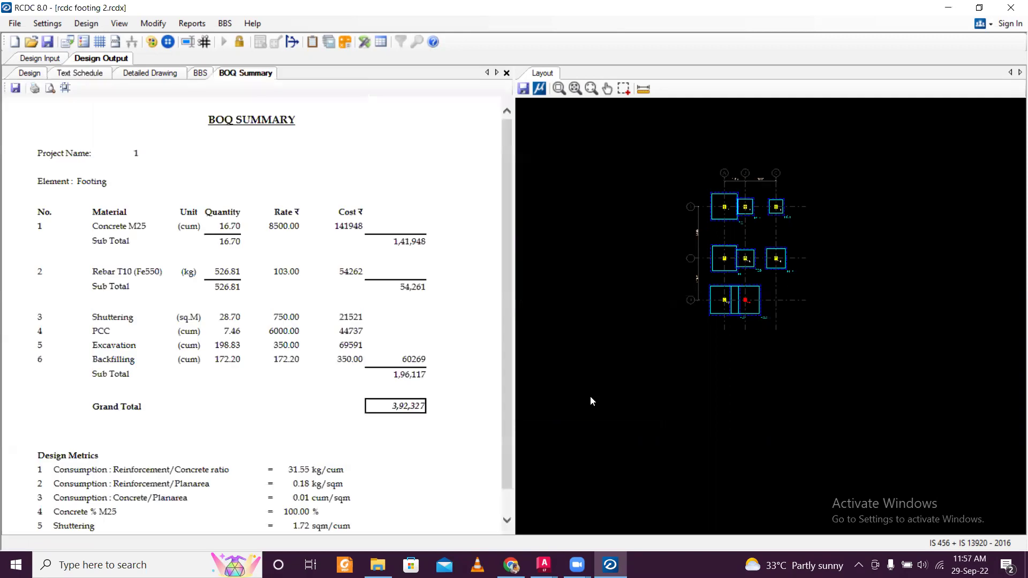
Review the BOQ summary and print it with Microsoft Print to PDF as a file named BOQ Footing.
{"action": "scroll", "coordinate": [268, 176], "scroll_direction": "down", "scroll_amount": 1}
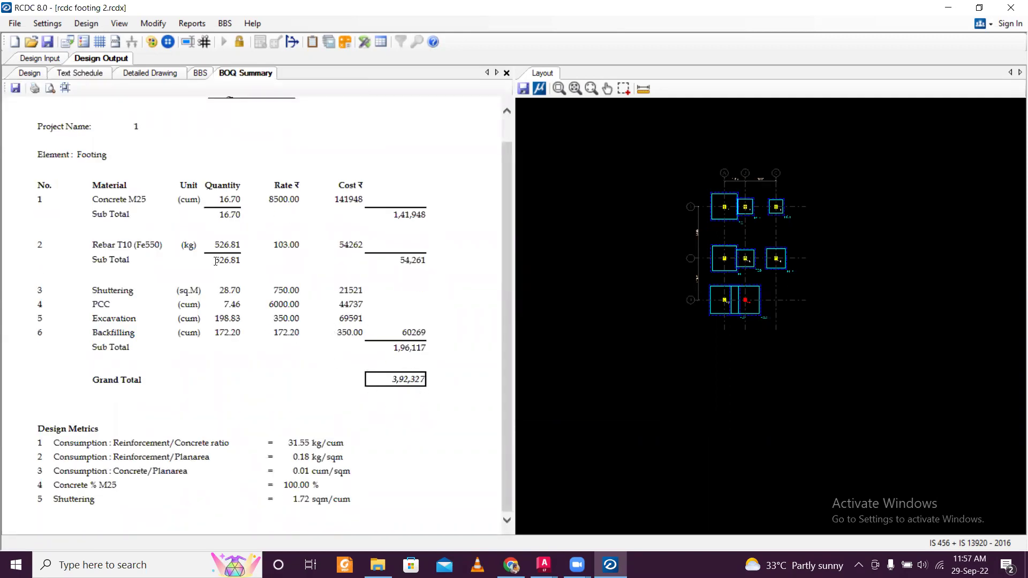
{"action": "scroll", "coordinate": [230, 259], "scroll_direction": "up", "scroll_amount": 1}
{"action": "scroll", "coordinate": [398, 275], "scroll_direction": "down", "scroll_amount": 1}
{"action": "left_click", "coordinate": [15, 88]}
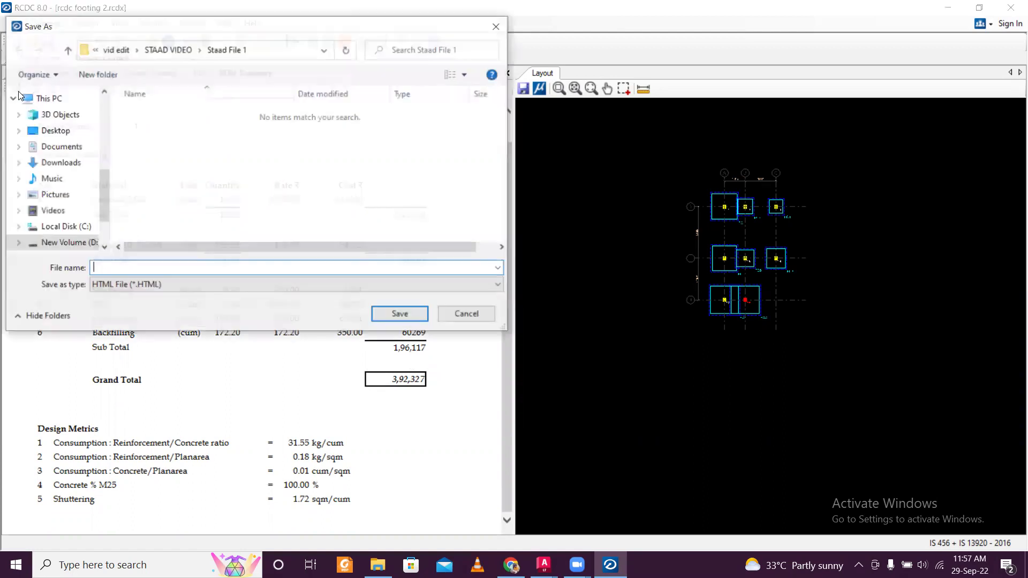
{"action": "left_click", "coordinate": [498, 25]}
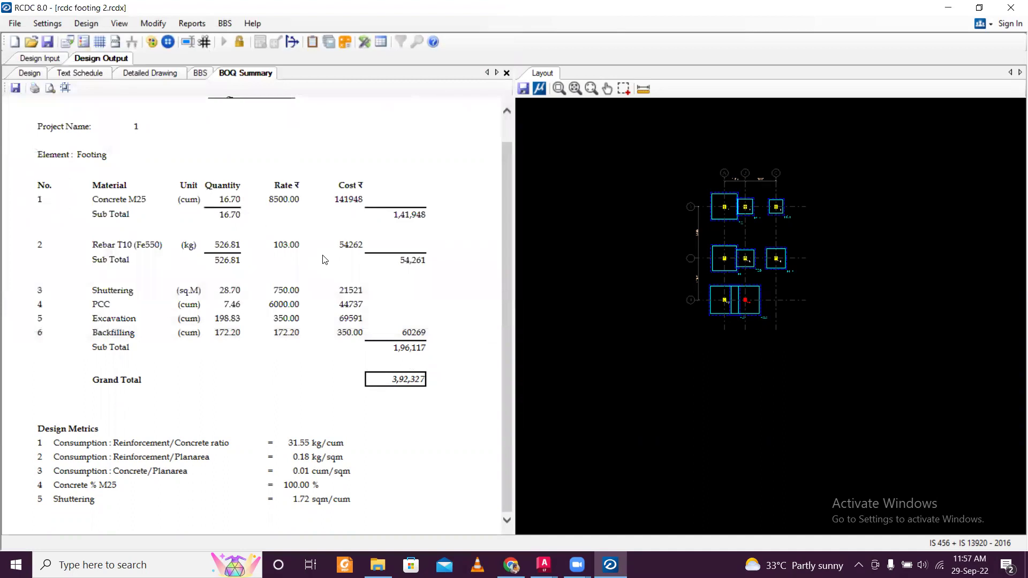
{"action": "left_click", "coordinate": [34, 88]}
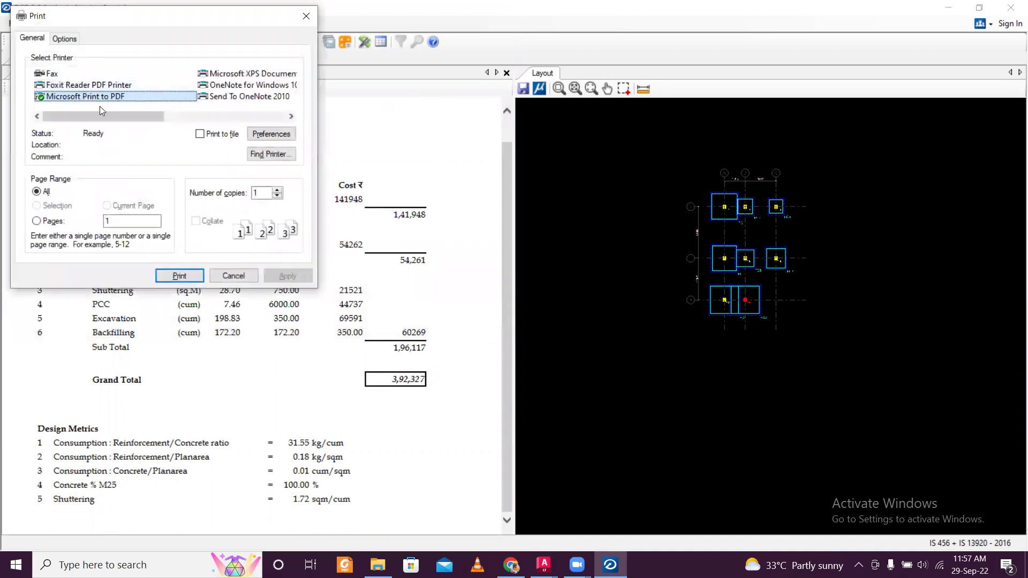
{"action": "left_click", "coordinate": [177, 273]}
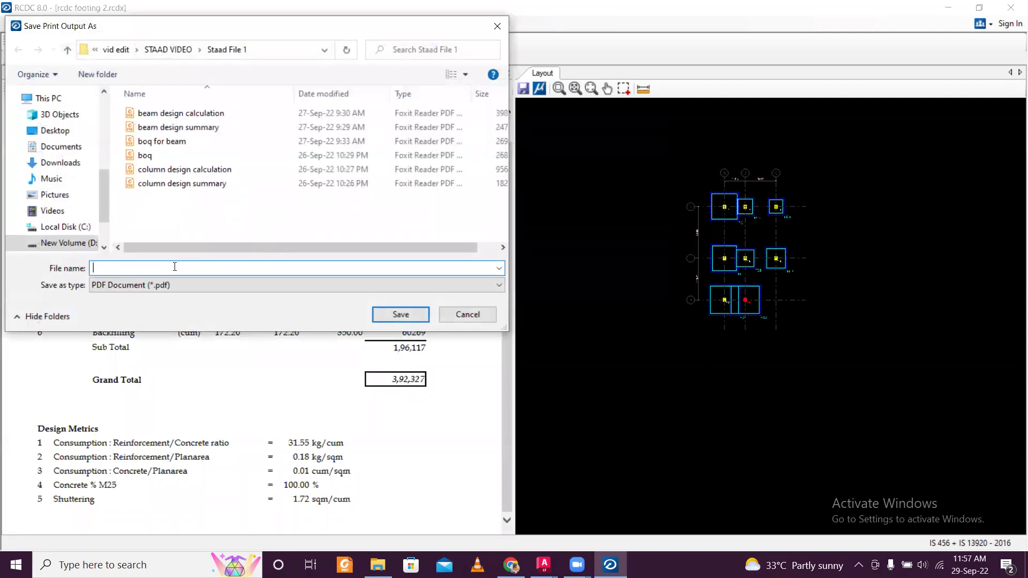
{"action": "type", "text": "BOQ Footing"}
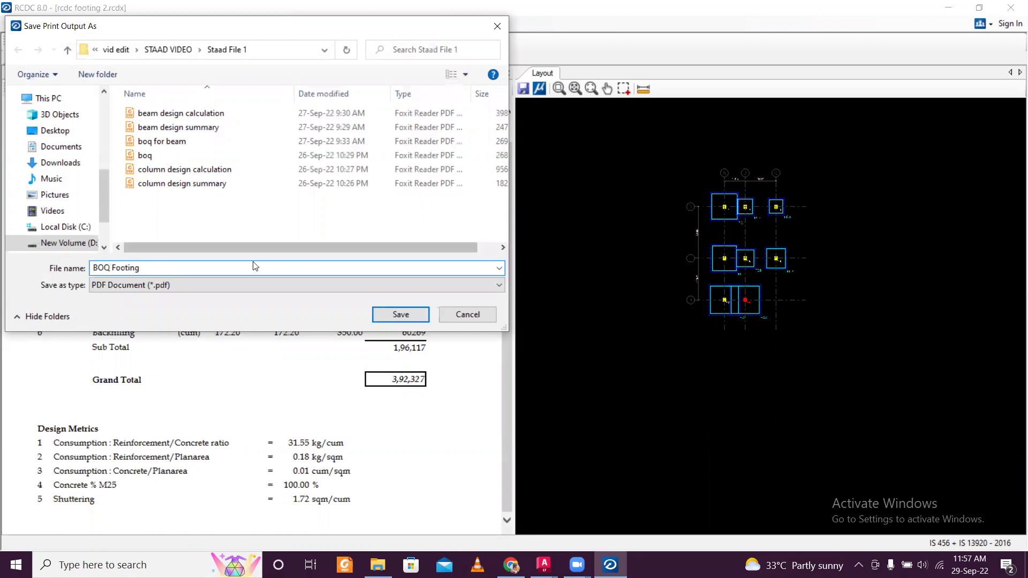
{"action": "left_click", "coordinate": [386, 316]}
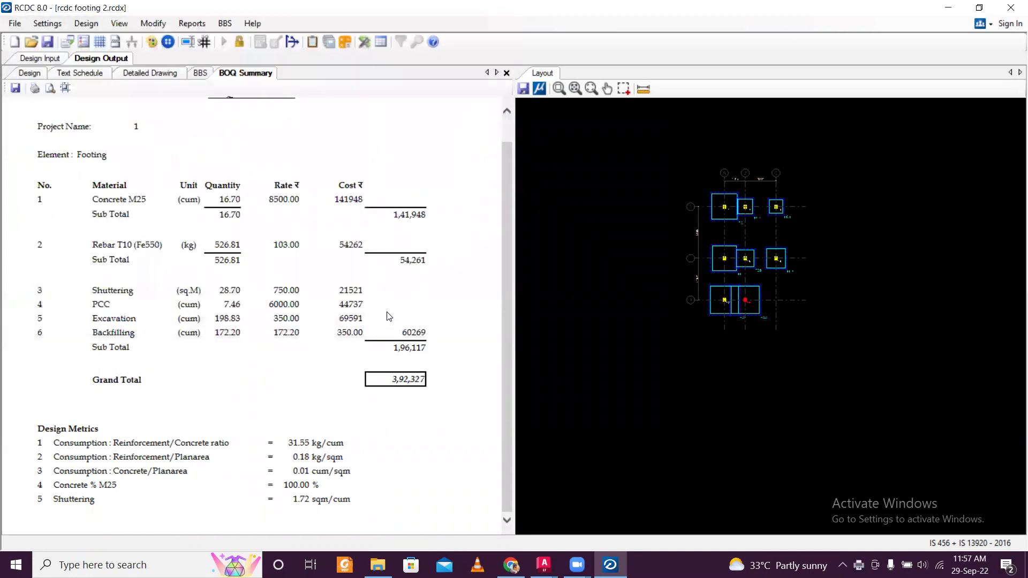
{"action": "left_click", "coordinate": [194, 21]}
{"action": "mouse_move", "coordinate": [232, 31]}
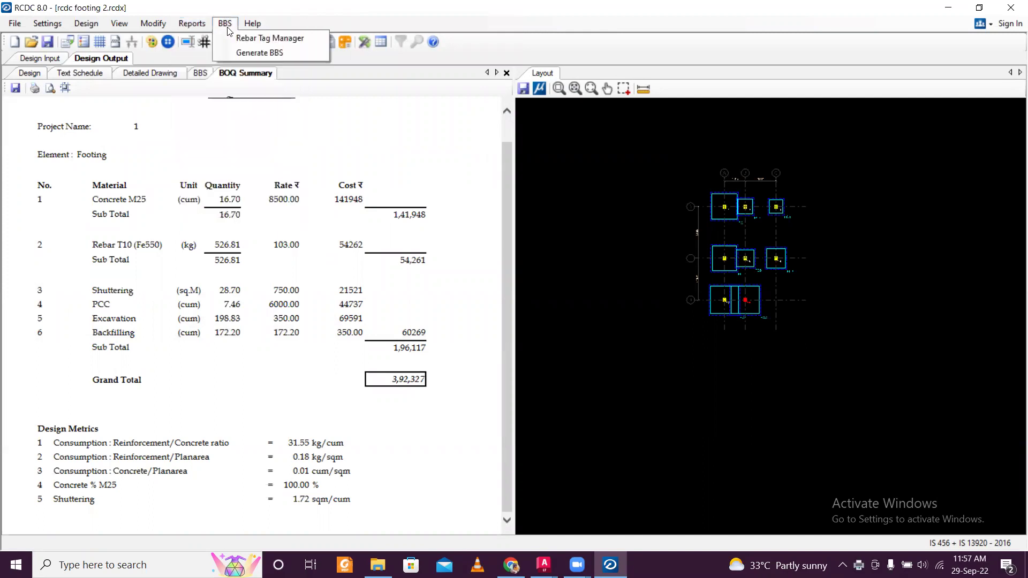
{"action": "mouse_move", "coordinate": [192, 23]}
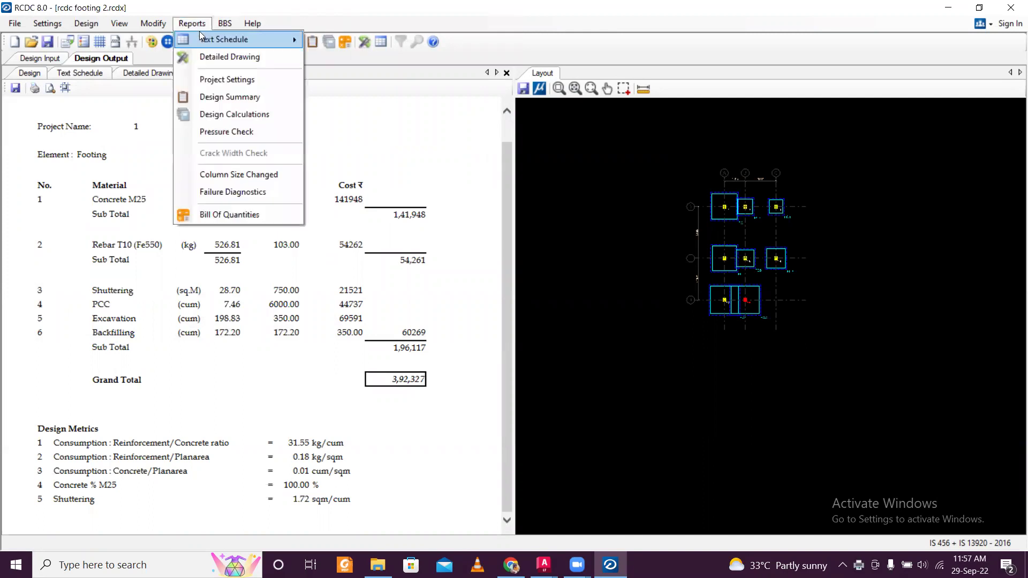
{"action": "left_click", "coordinate": [229, 214]}
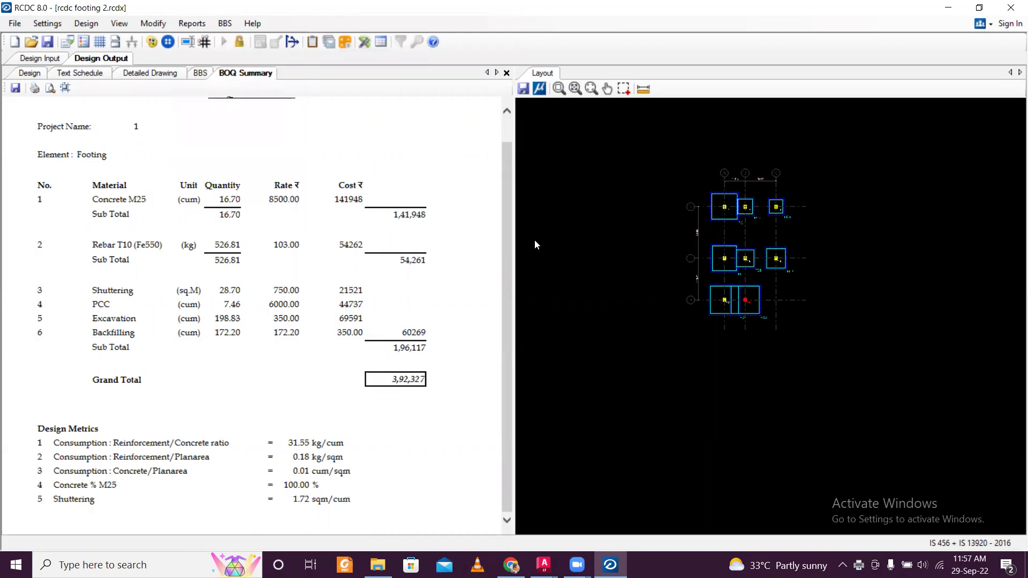
{"action": "scroll", "coordinate": [760, 307], "scroll_direction": "up", "scroll_amount": 3}
{"action": "scroll", "coordinate": [723, 319], "scroll_direction": "up", "scroll_amount": 4}
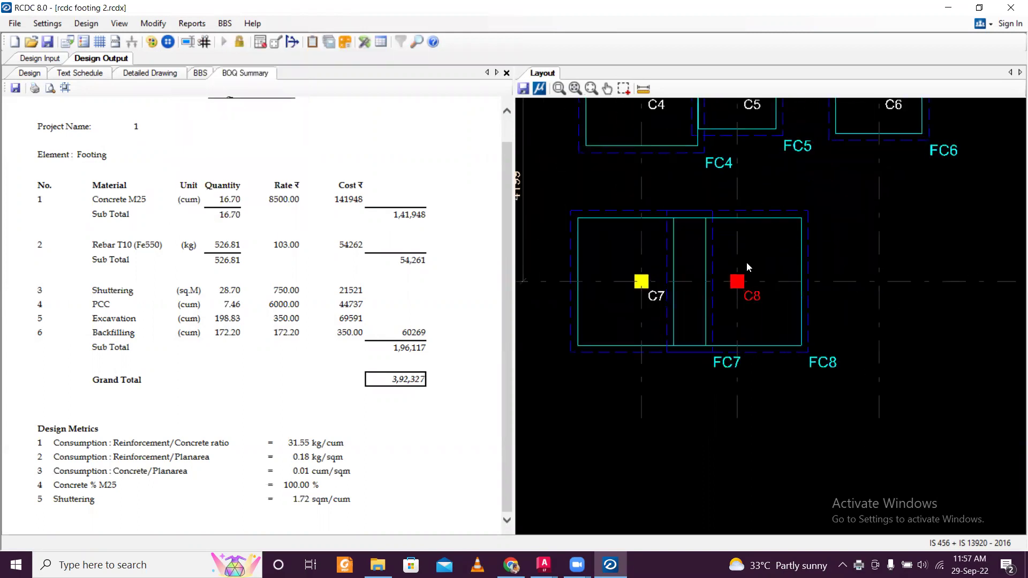
{"action": "scroll", "coordinate": [826, 341], "scroll_direction": "down", "scroll_amount": 3}
{"action": "scroll", "coordinate": [792, 241], "scroll_direction": "up", "scroll_amount": 5}
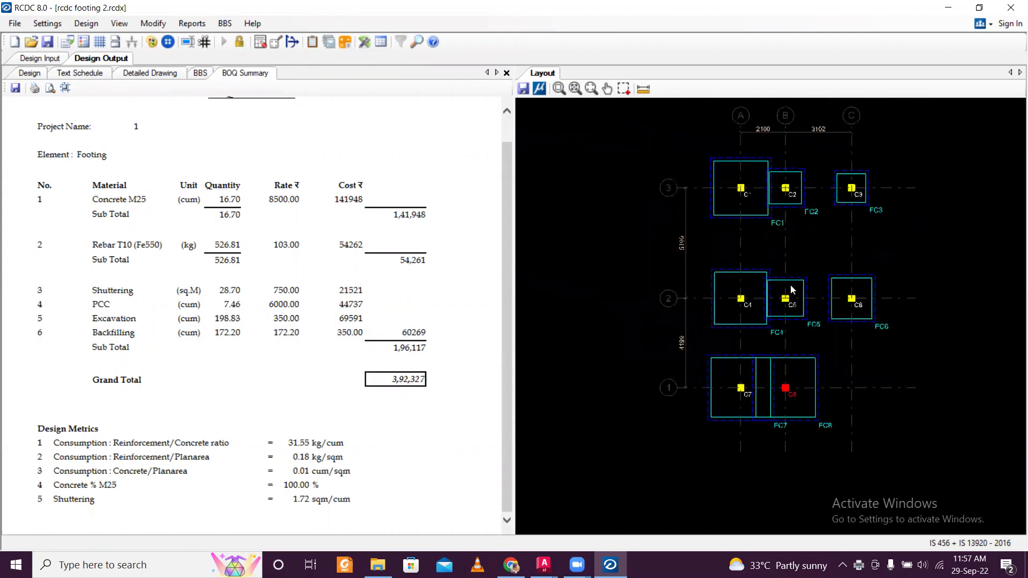
{"action": "scroll", "coordinate": [733, 269], "scroll_direction": "up", "scroll_amount": 2}
{"action": "scroll", "coordinate": [739, 262], "scroll_direction": "down", "scroll_amount": 5}
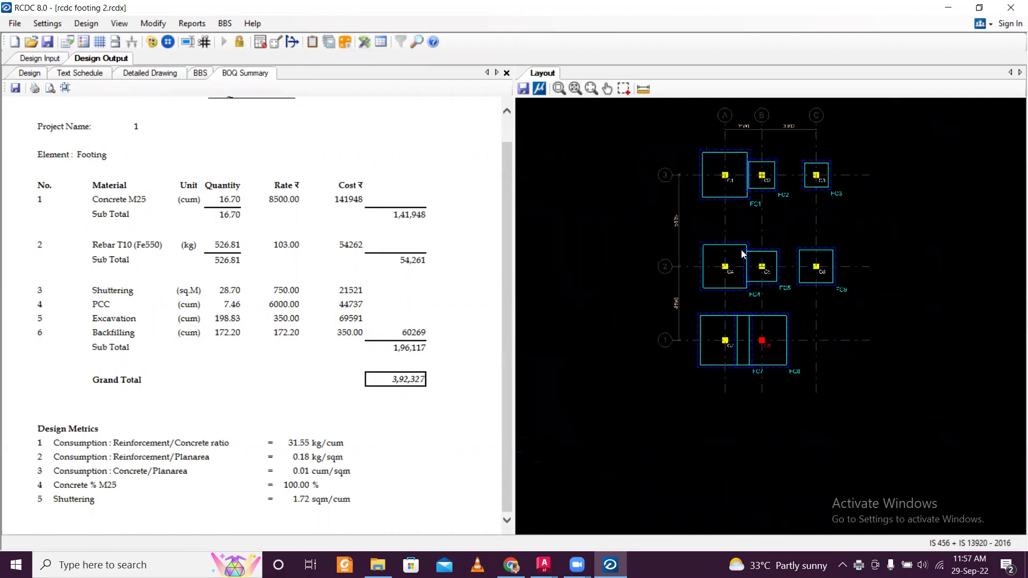